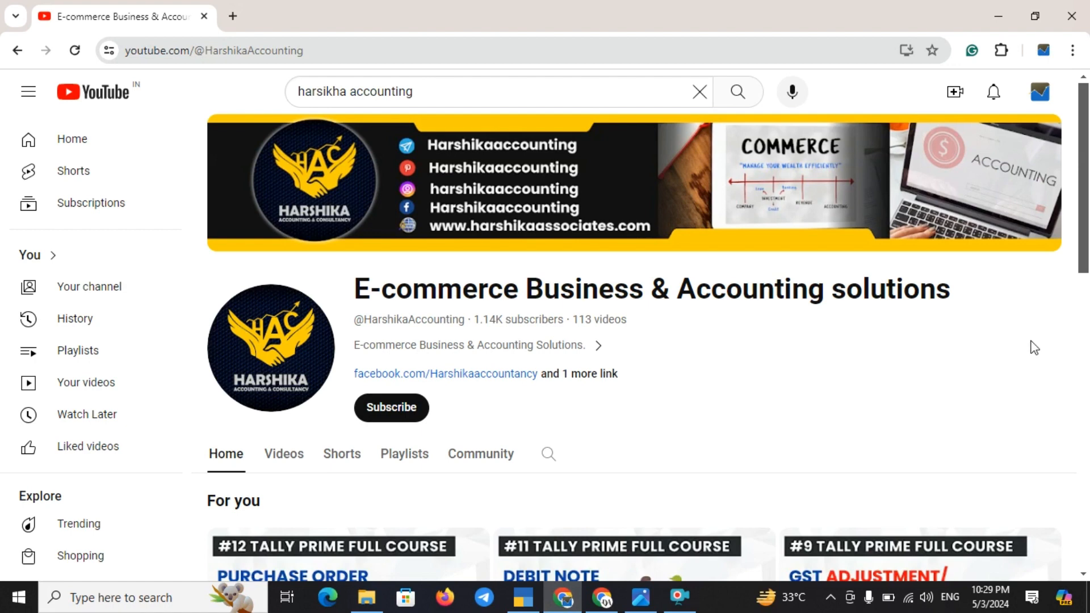
Step: Browse the channel's home page and look through its created playlists
drag(1085, 219, 1086, 334)
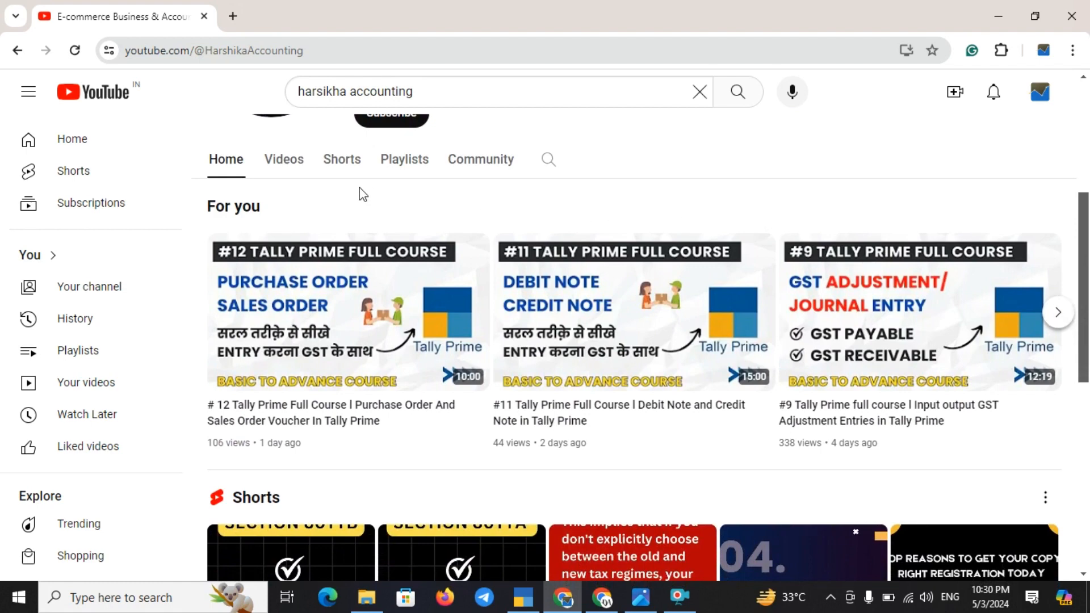
click(399, 166)
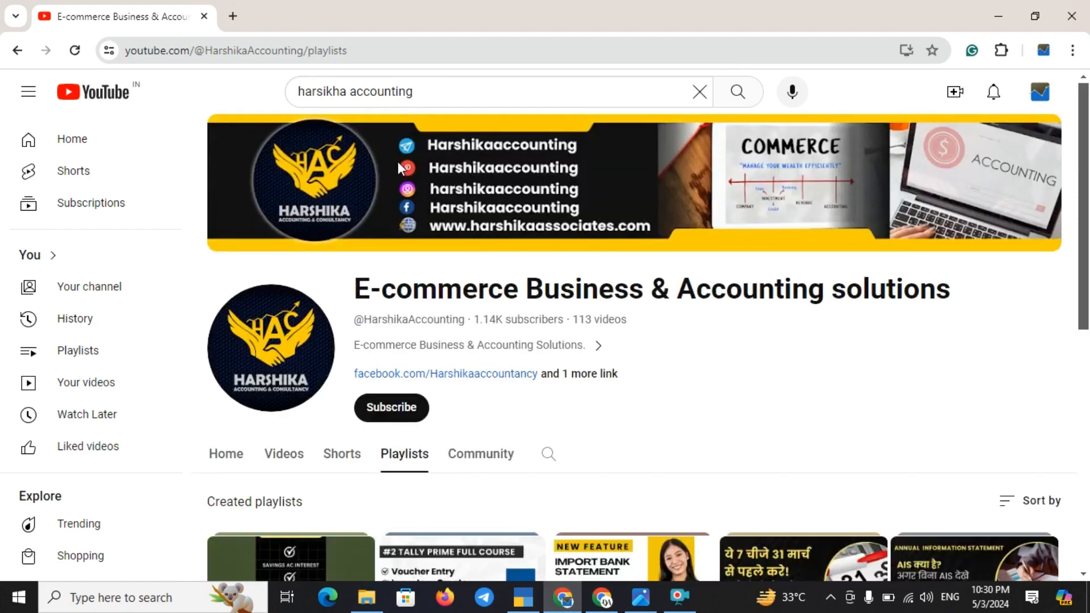
drag(1084, 180, 1084, 277)
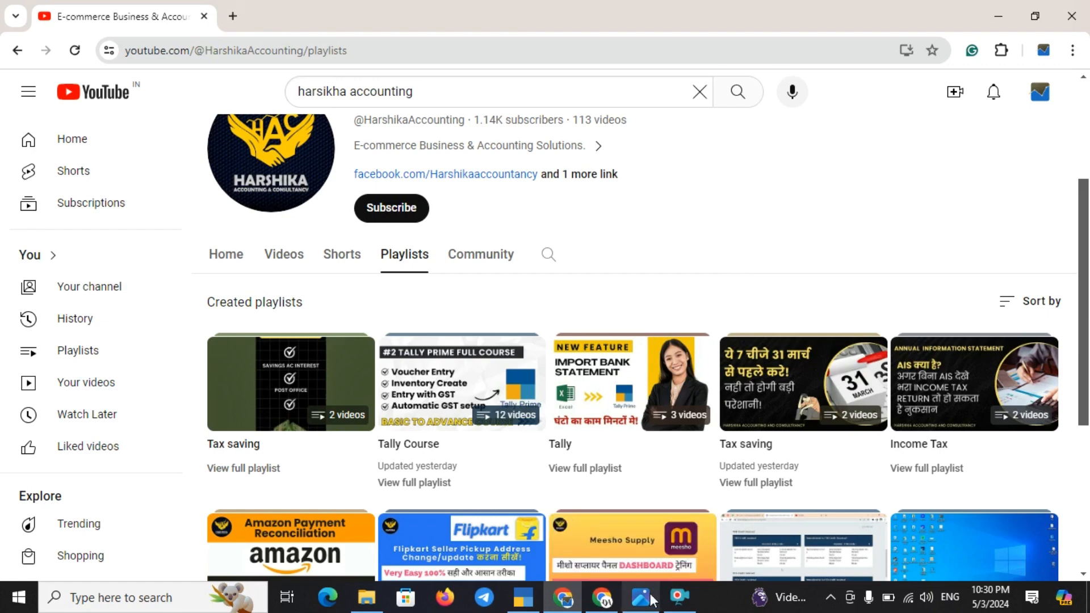
Step: Switch to TallyPrime and start a new purchase voucher in the DEMO company
mouse_move(641, 602)
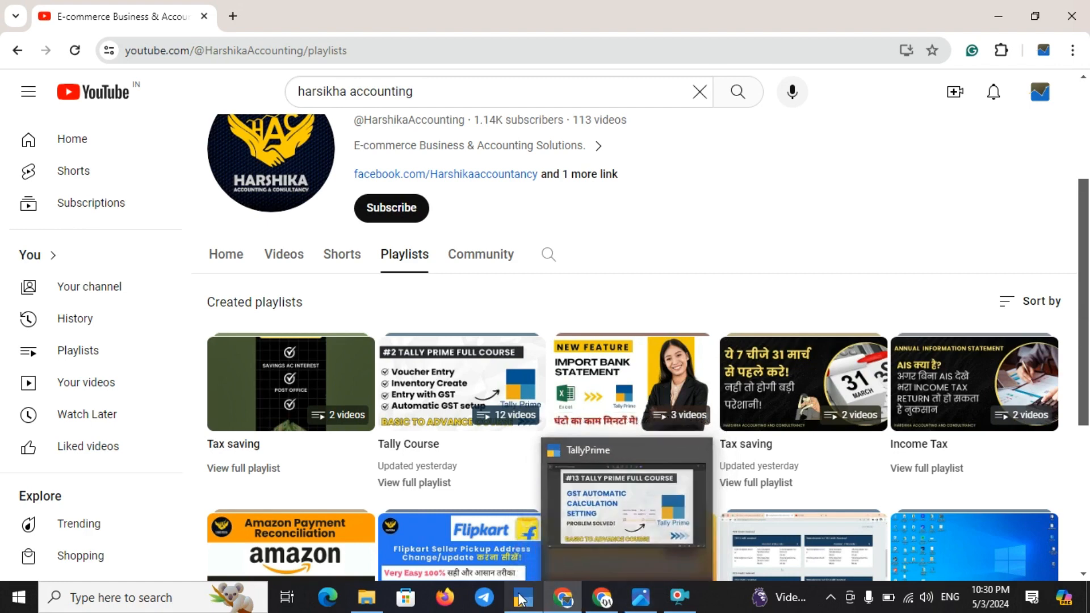
click(521, 601)
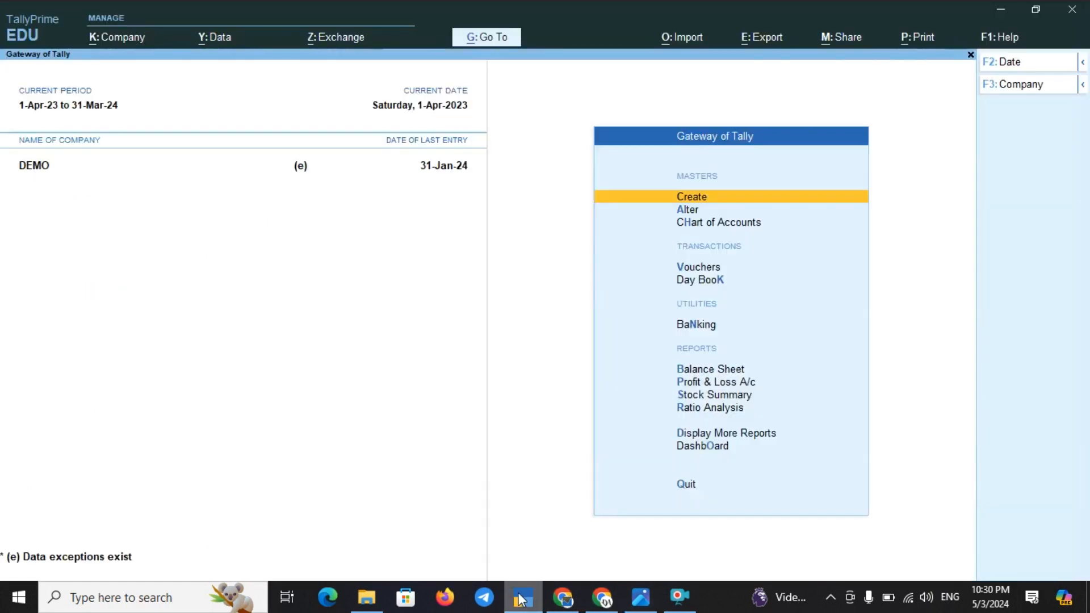
key(v)
key(F9)
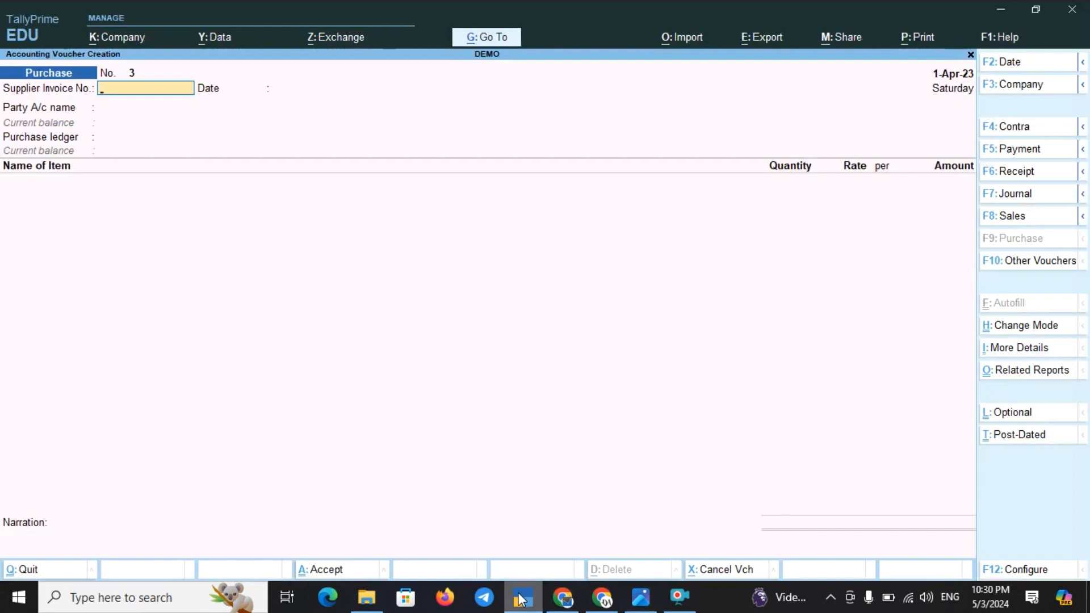
Step: Fill in the voucher header with supplier invoice number 123, party ABASI KIRANA STORE and the Purchase ledger
text(123)
key(Return)
key(Return)
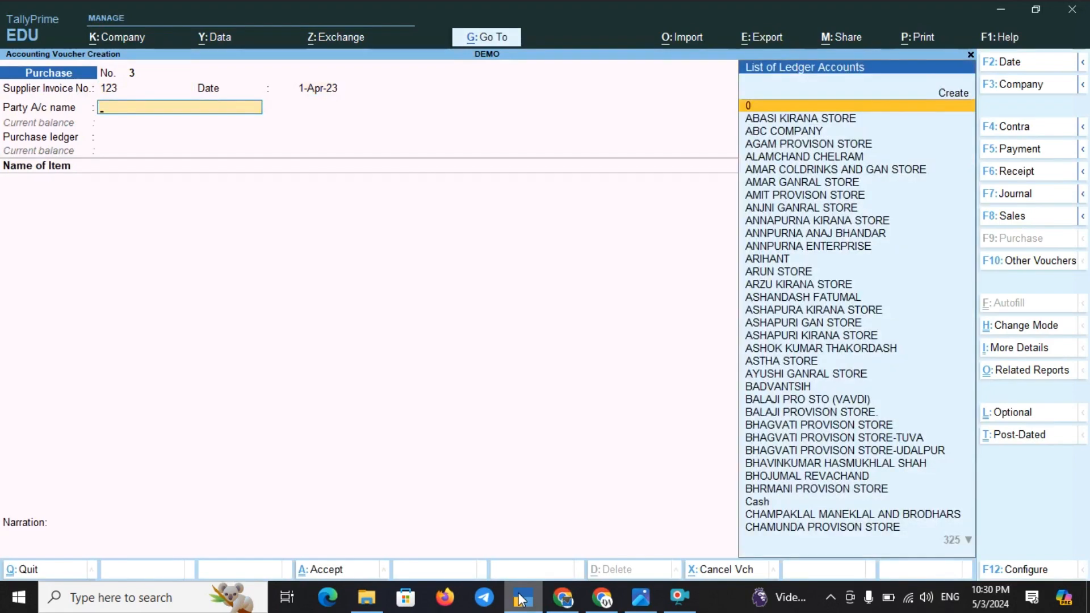
key(Down)
key(Return)
key(Return)
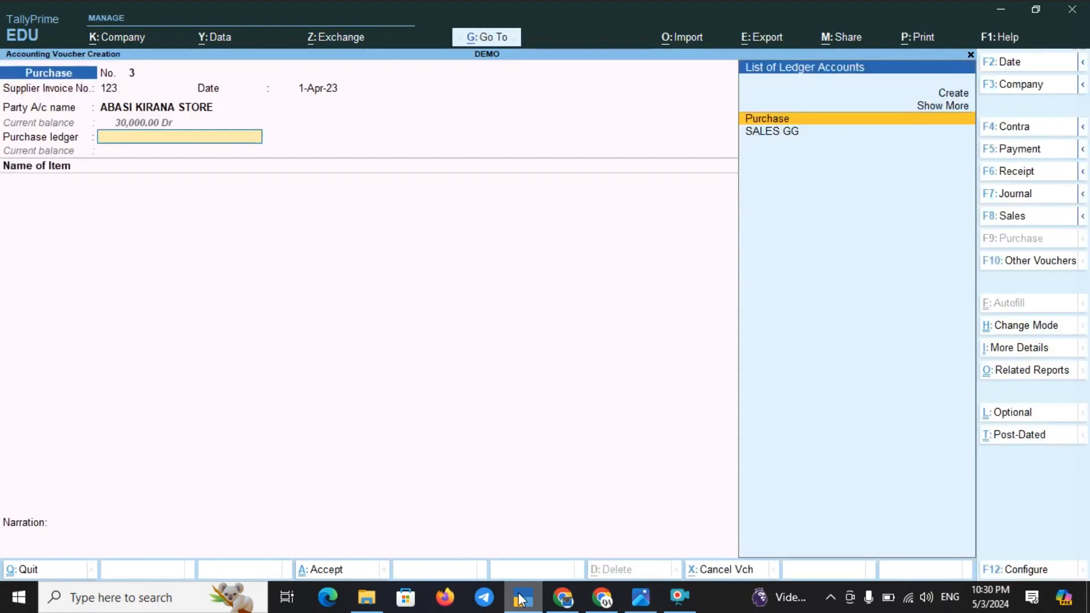
key(Return)
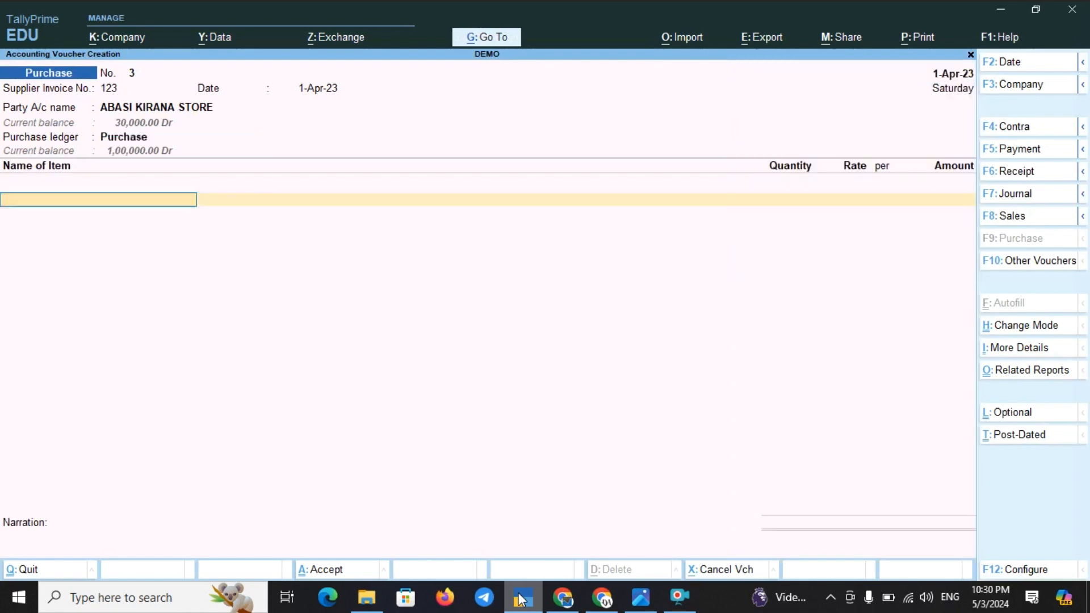
Step: Add the stock item IPHONE with a quantity of 1 PCS at a rate of 1,20,000, and finish the item list
text(Ip)
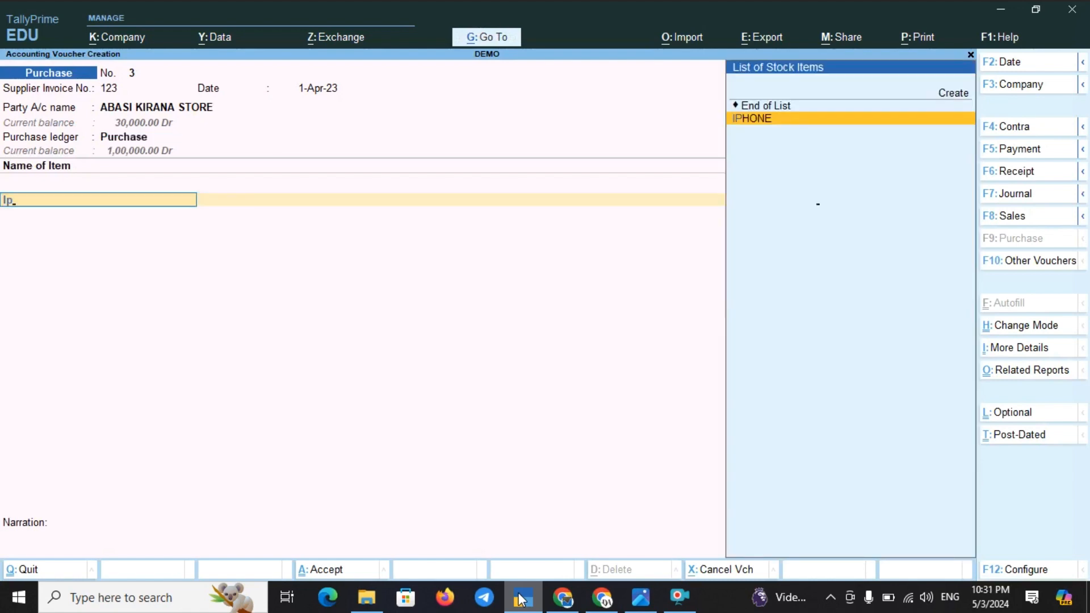
key(Return)
text(1)
key(Return)
text(1,2)
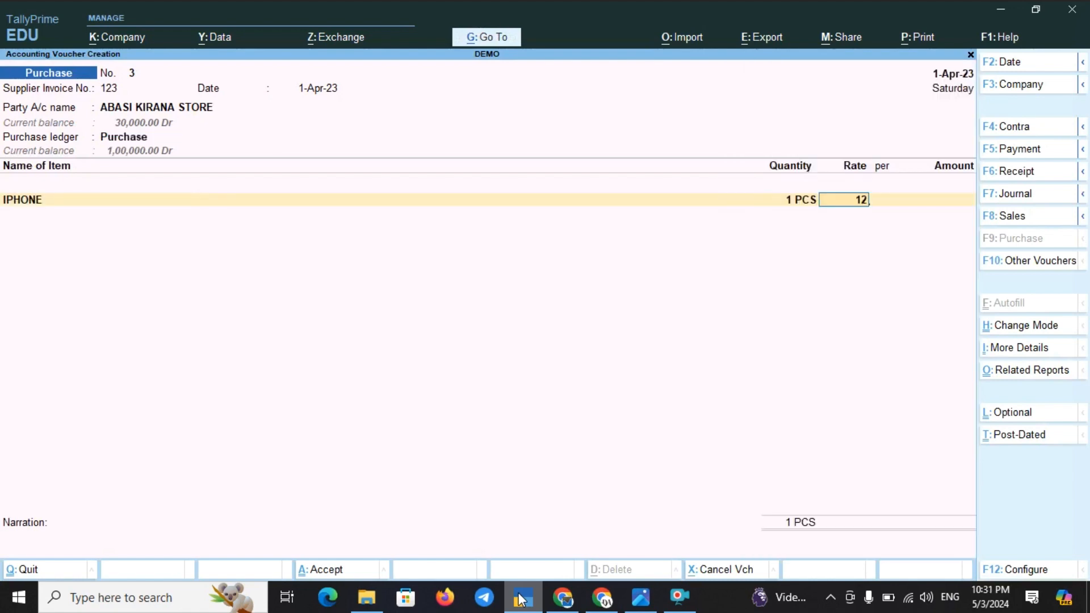
text(0,000)
key(Return)
key(Return)
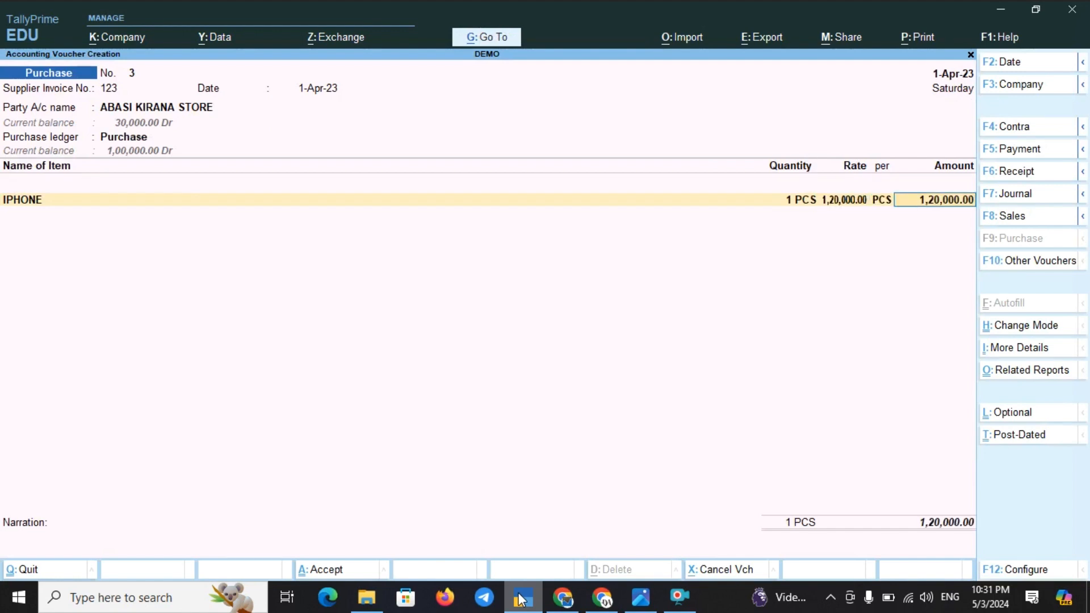
key(Return)
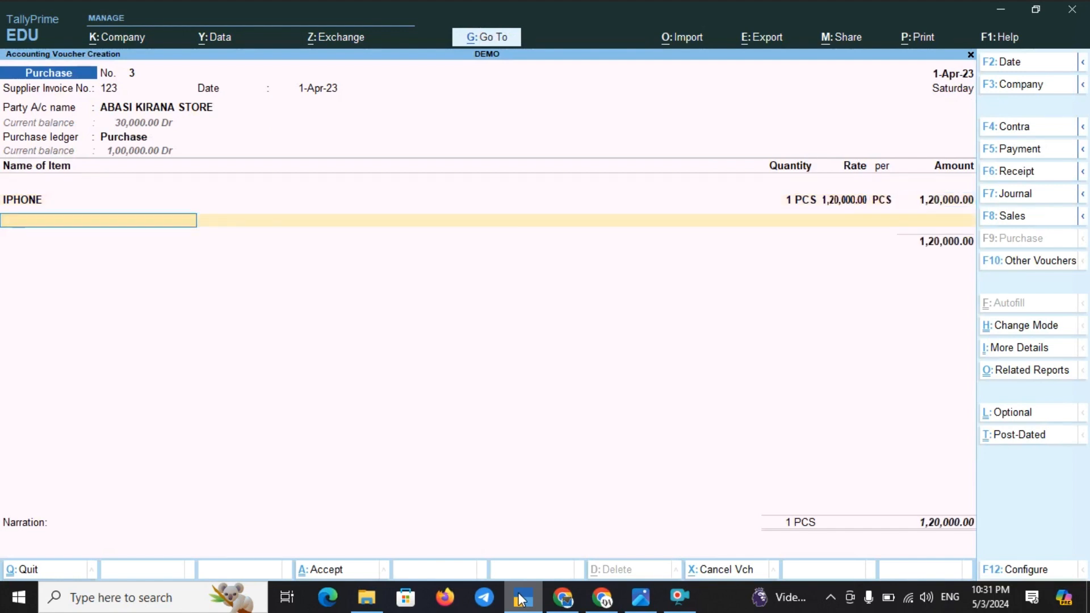
key(Return)
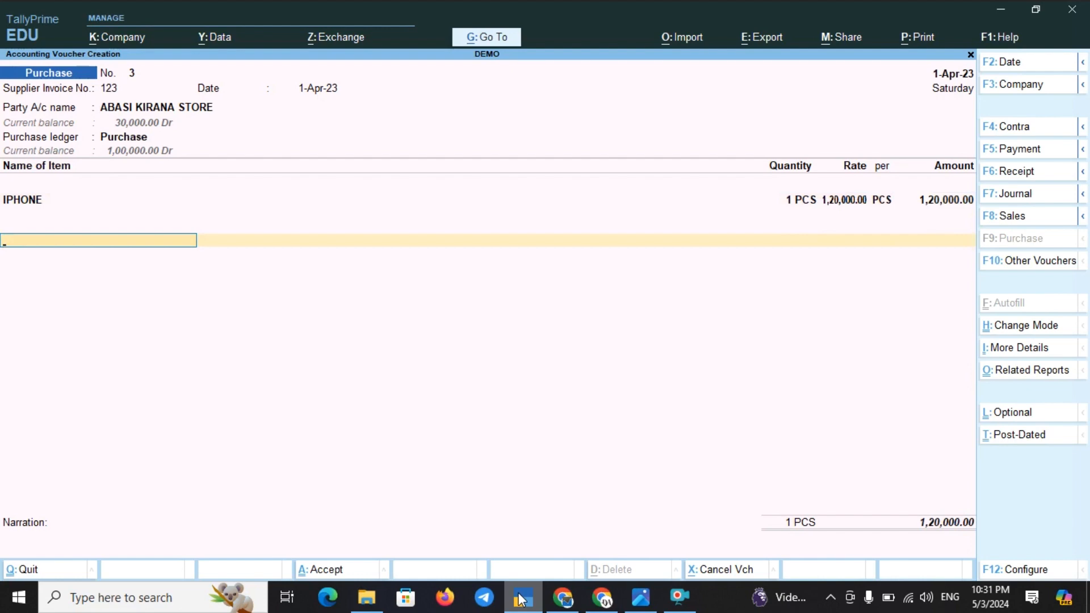
Step: Add the CGST and SGST tax ledgers below the IPHONE line of the purchase voucher
text(c)
key(Return)
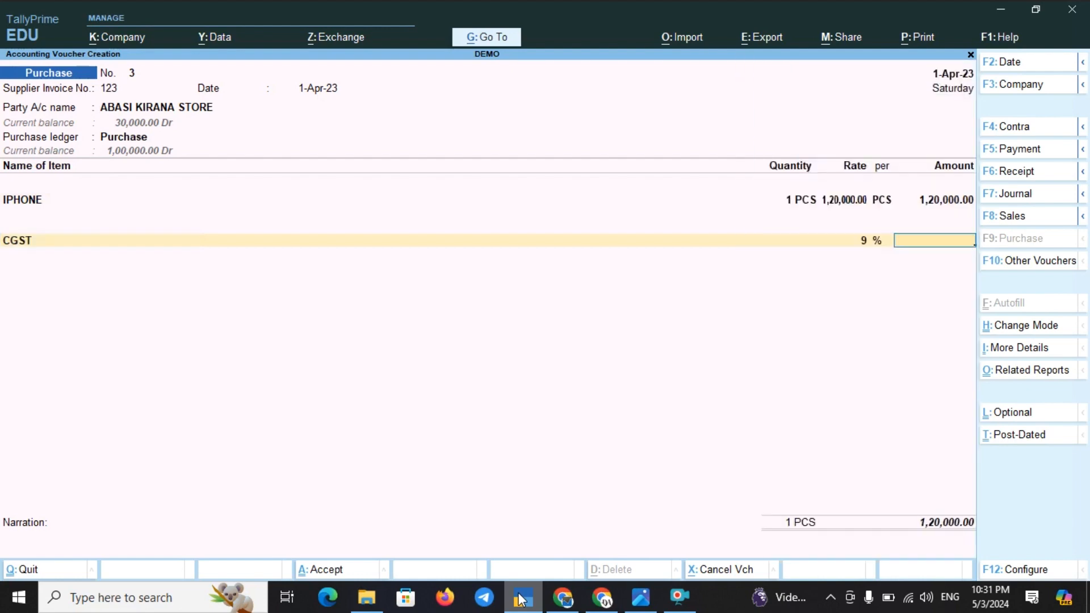
key(Return)
text(sg)
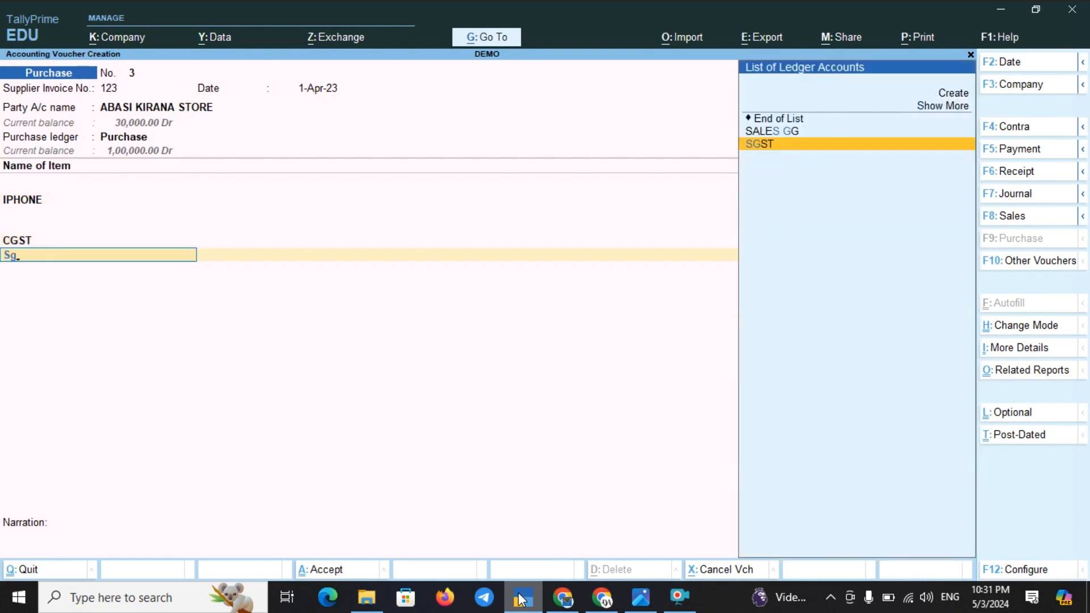
key(Return)
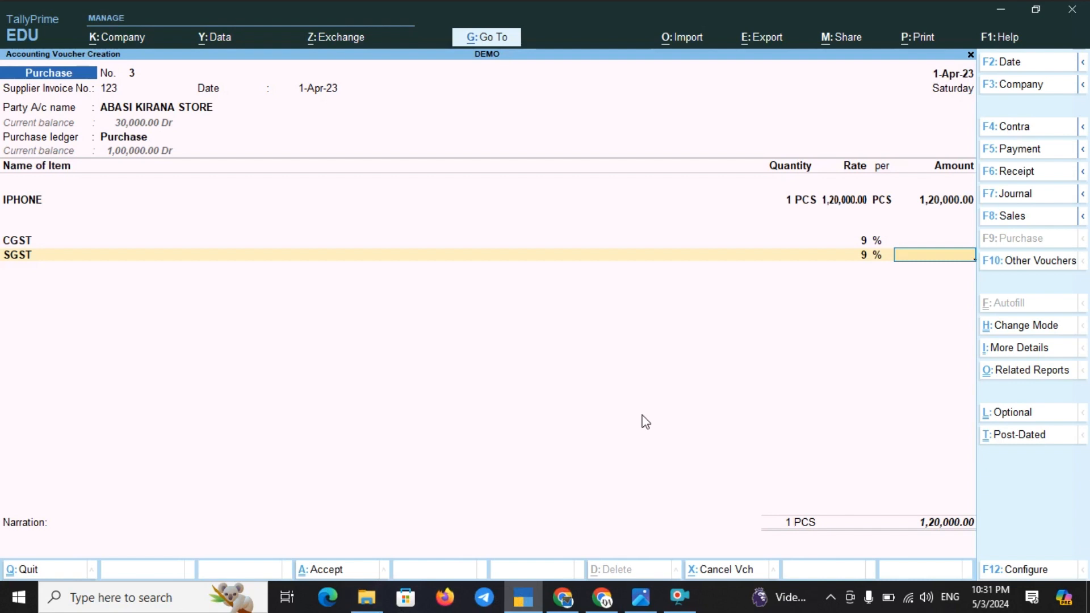
Step: Review the ABASI KIRANA STORE ledger's state and GST registration details from the voucher's party field, and accept the ledger
key(Up)
key(Up)
key(Up)
key(Up)
key(Up)
key(Up)
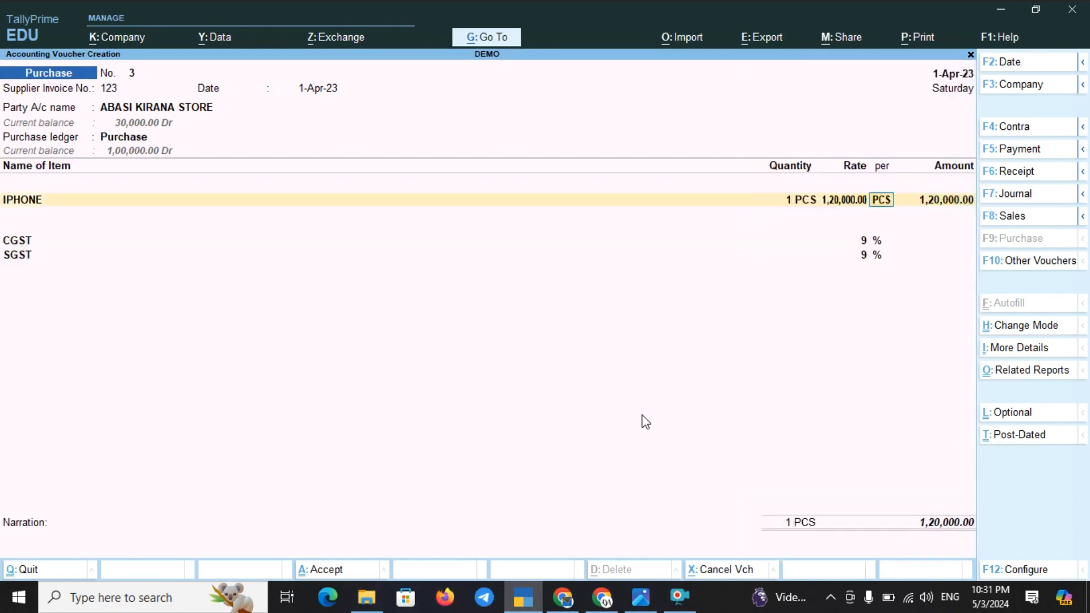
key(Up)
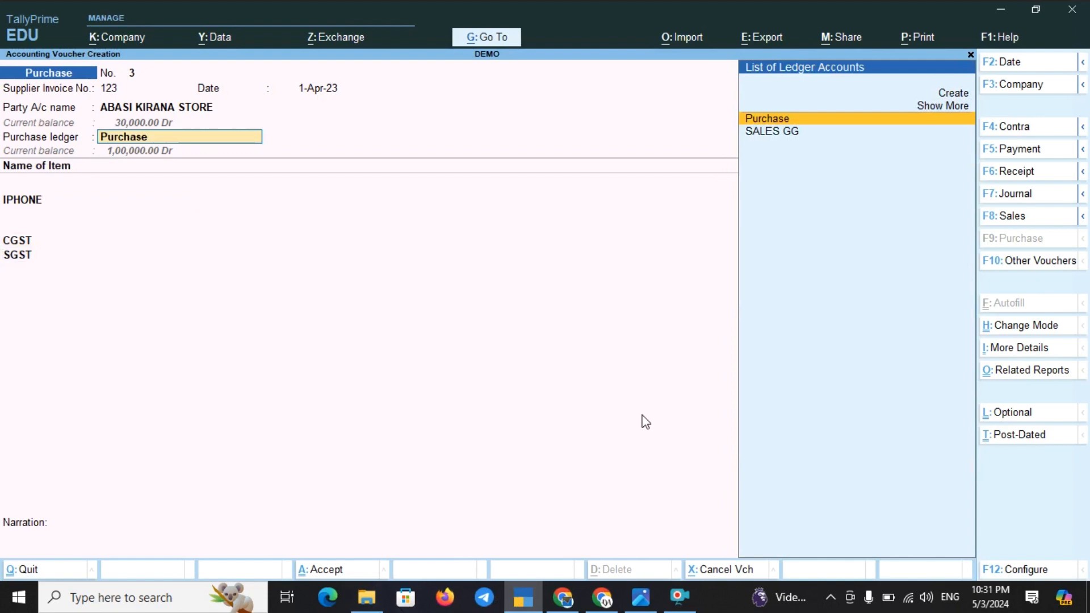
key(Up)
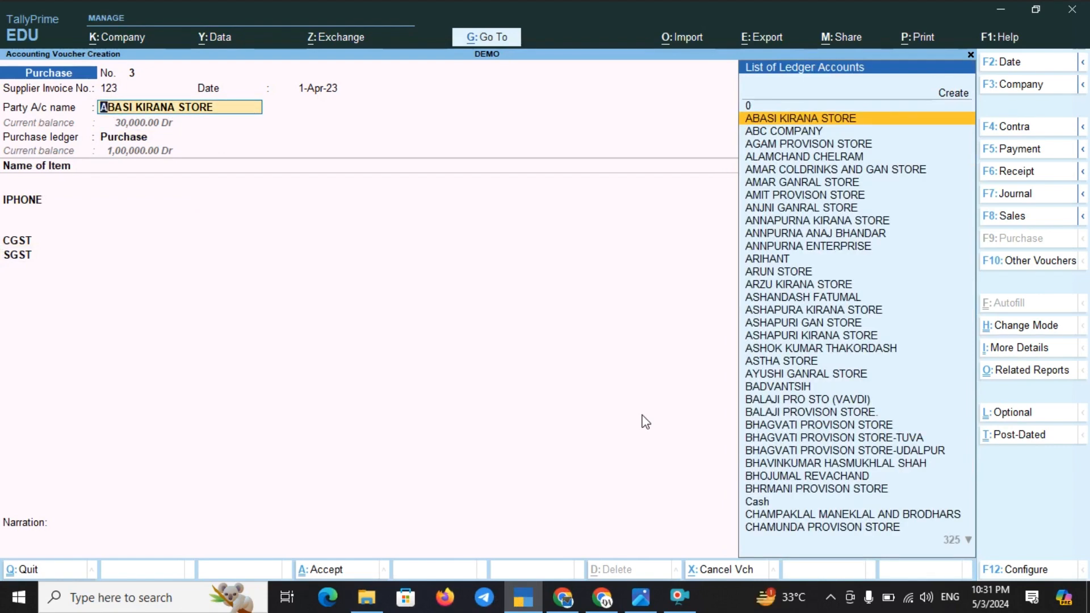
key(ctrl)
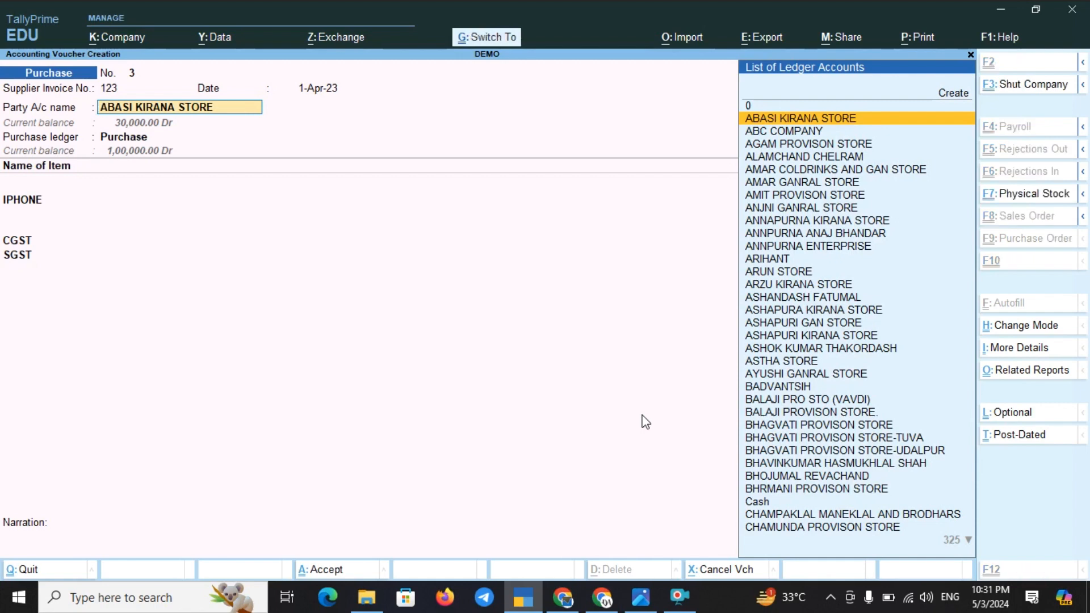
key(ctrl+Return)
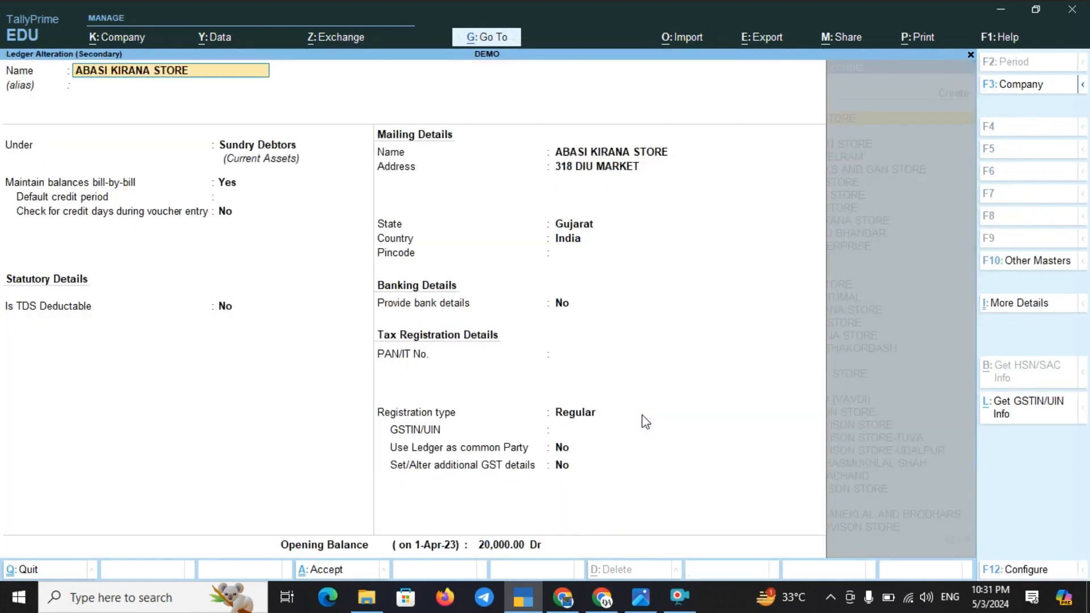
key(ctrl)
key(ctrl)
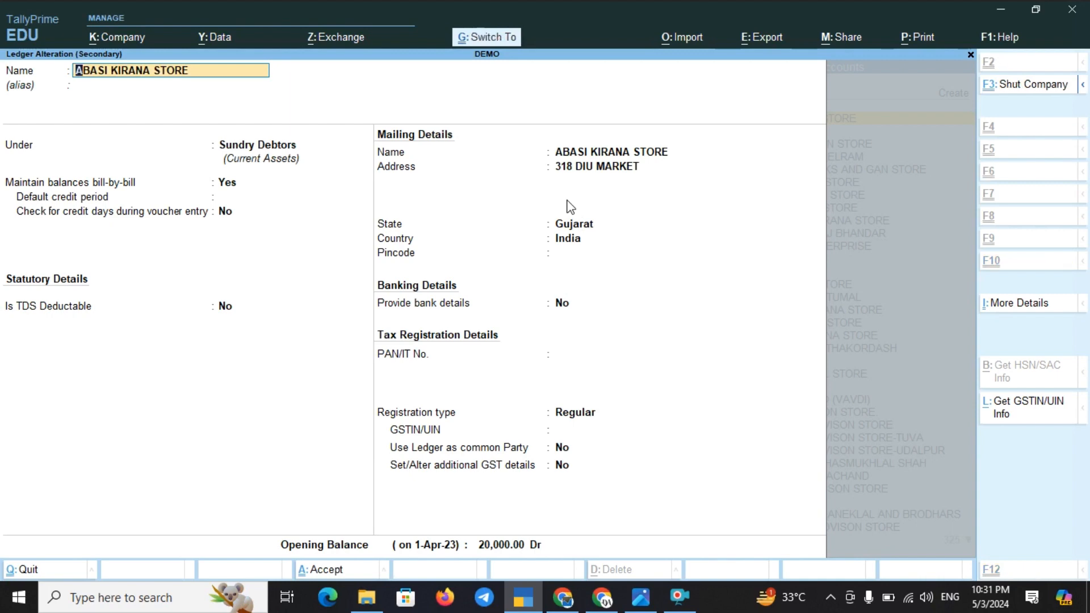
key(ctrl+a)
key(ctrl+a)
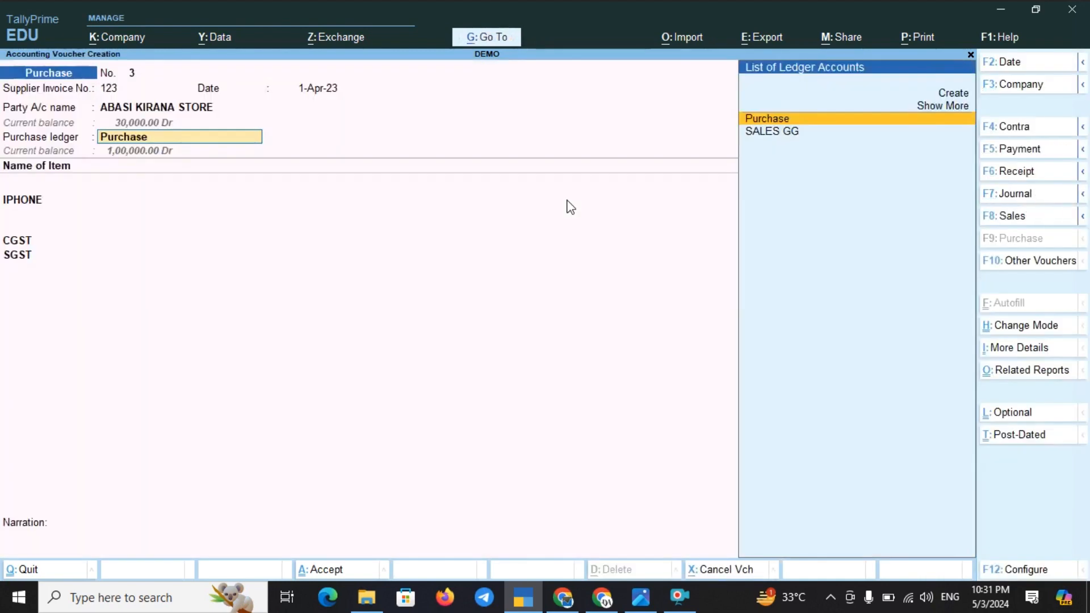
Step: Open the IPHONE stock item from the voucher and review the GST rate details of its PHONE stock group, accepting the group
key(Return)
key(ctrl+Return)
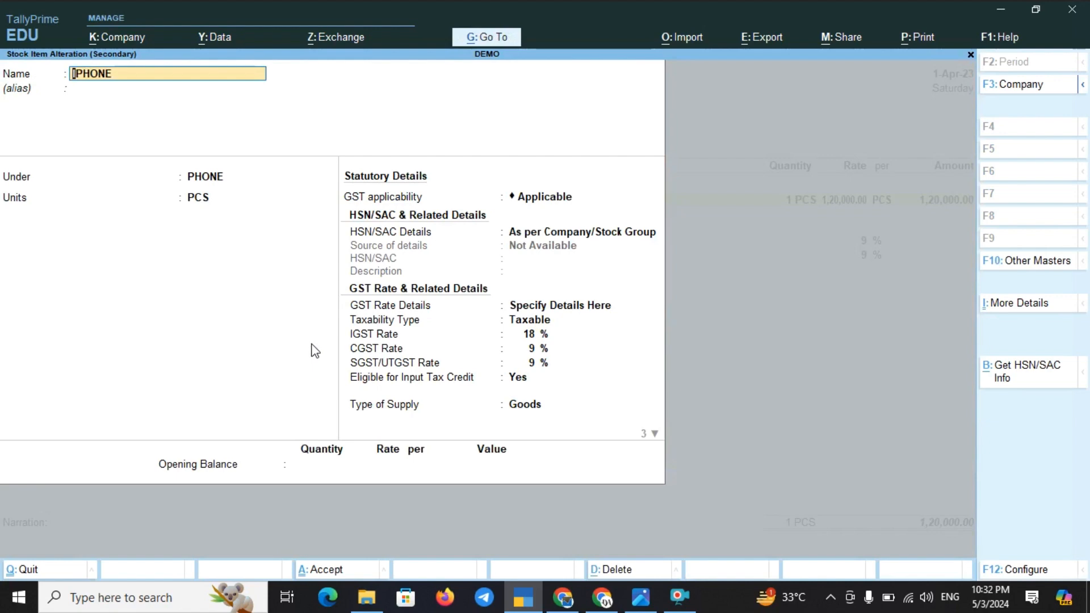
key(Return)
key(Return)
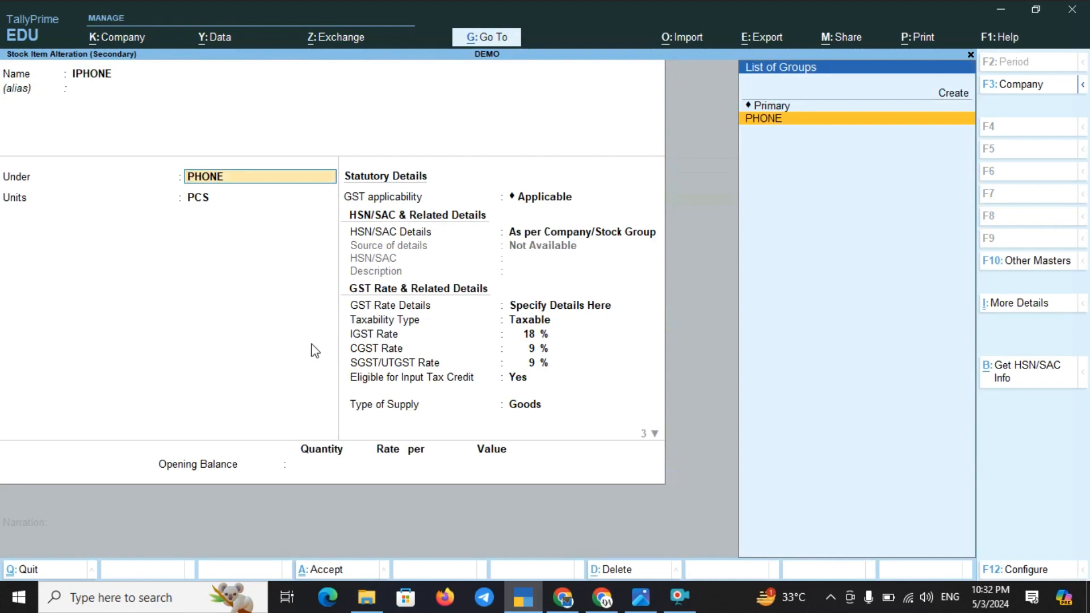
key(ctrl+Return)
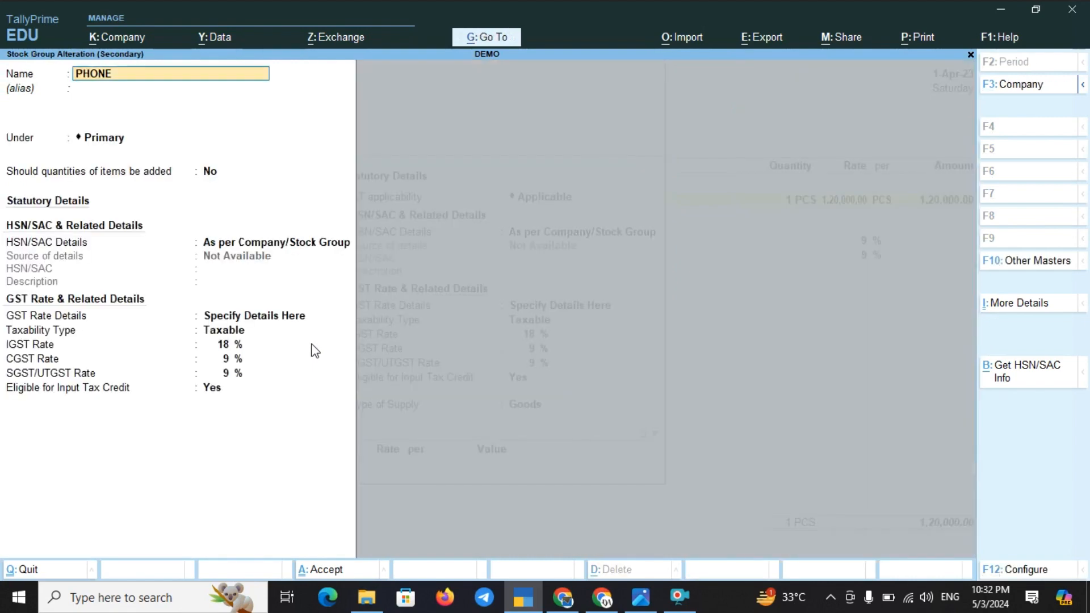
key(Return)
key(Return)
key(Return)
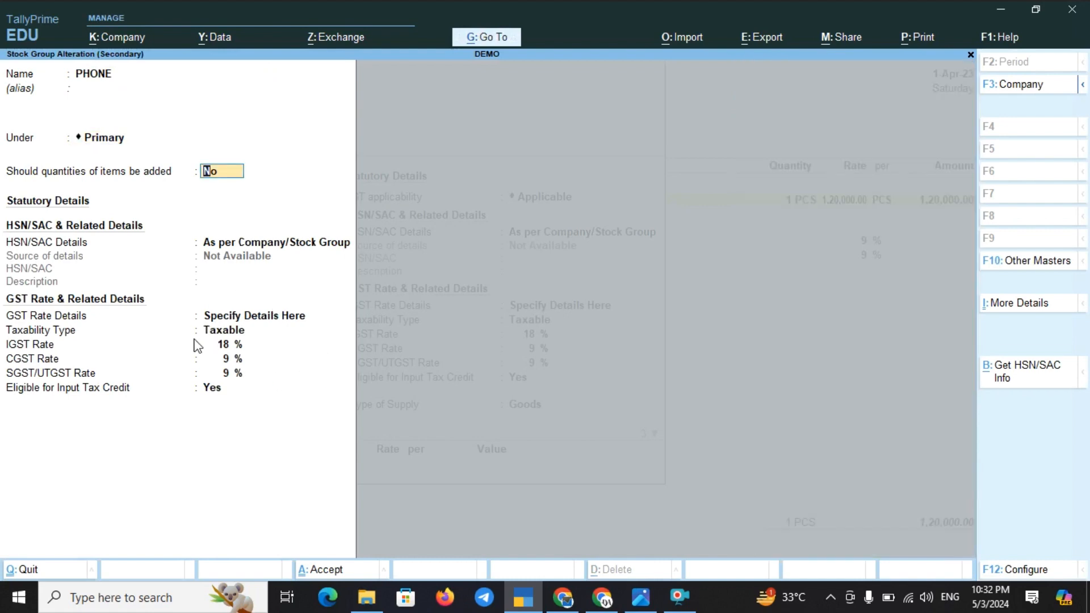
key(ctrl+a)
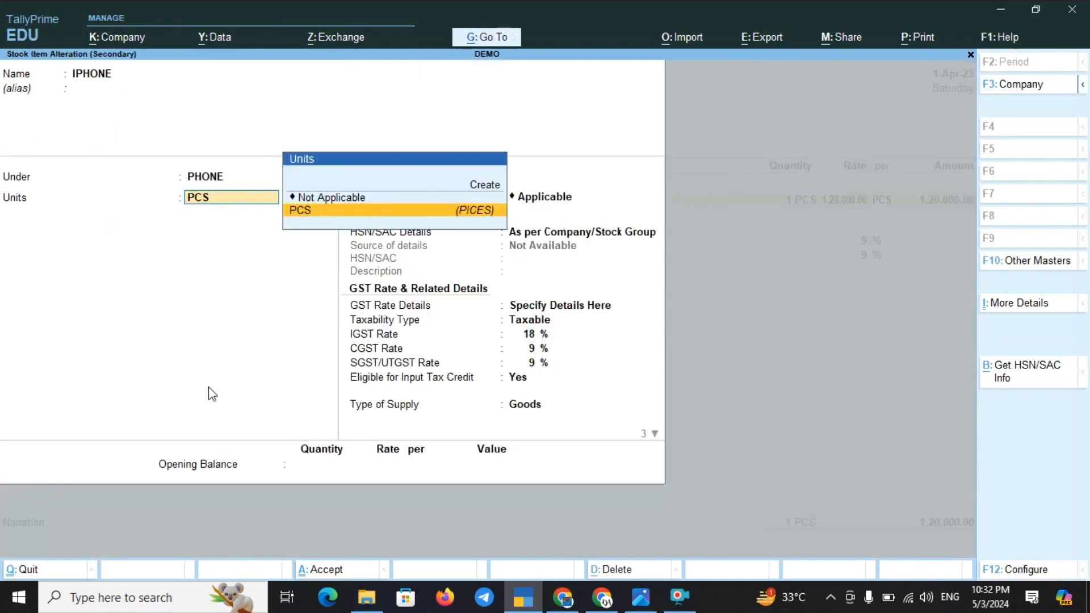
Step: Review the IPHONE item's GST applicability, rate details and taxability type, and accept the stock item
key(Return)
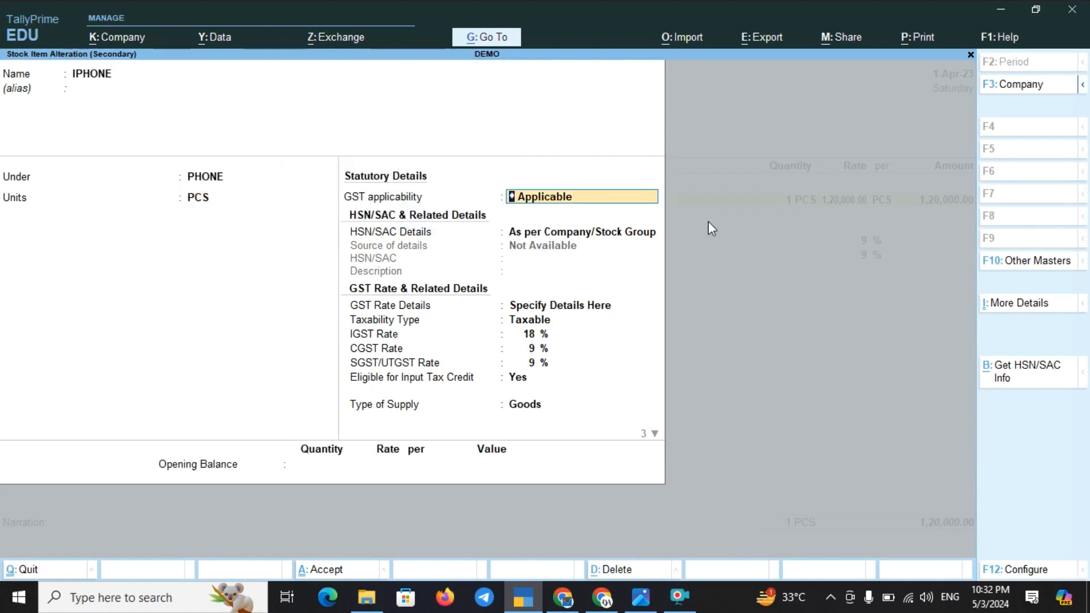
key(Return)
key(Return)
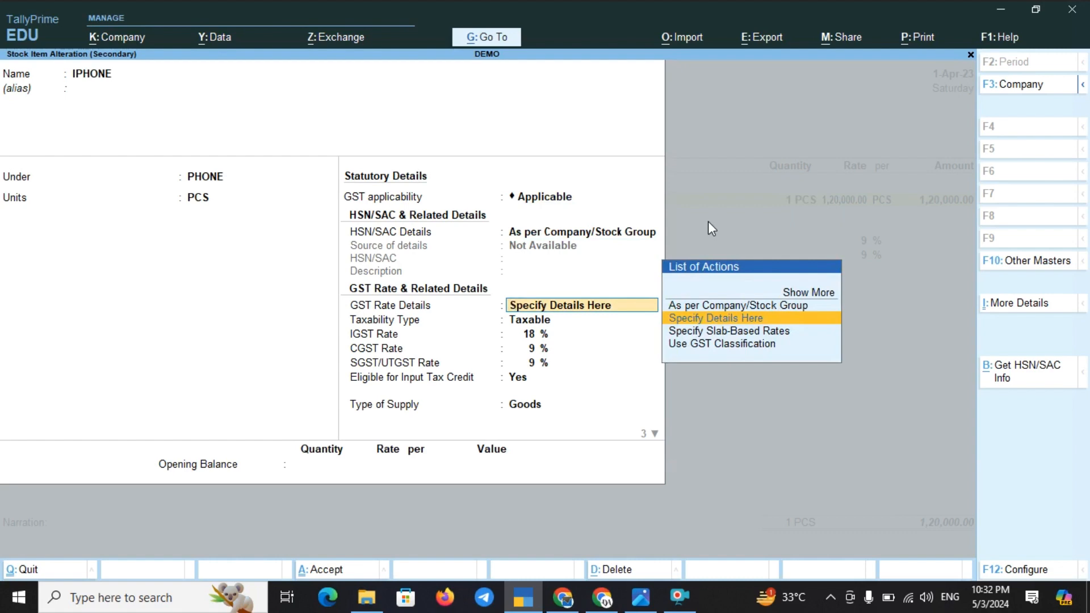
key(Return)
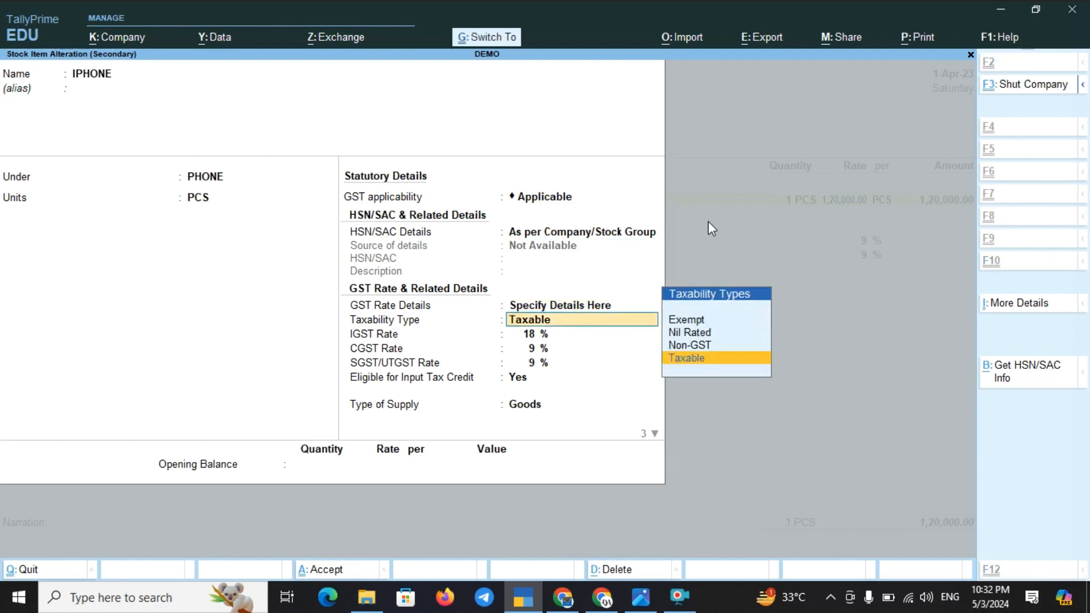
key(ctrl+a)
key(Return)
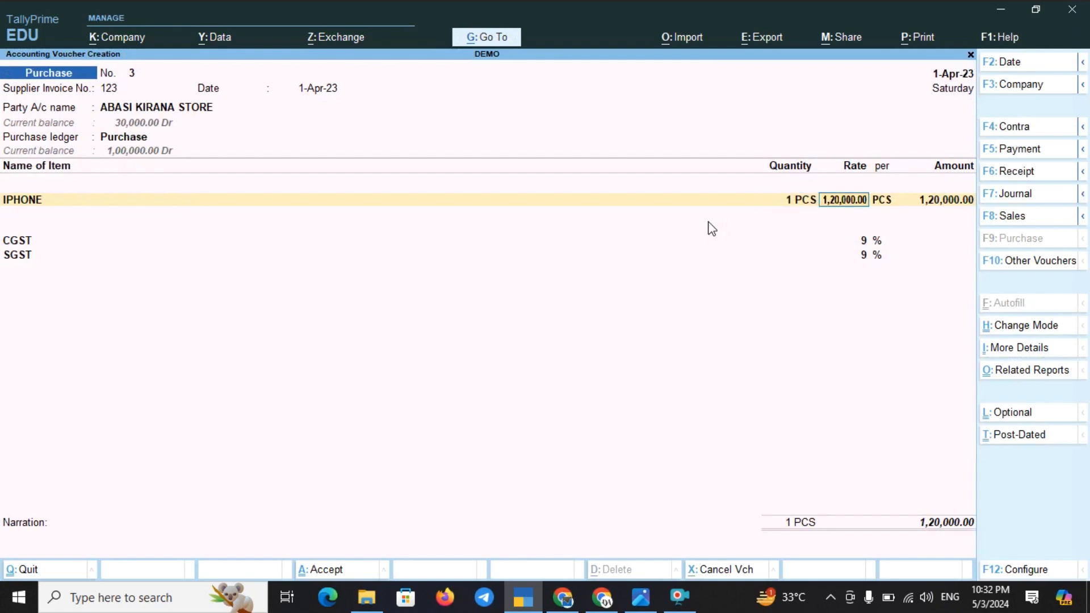
Step: Open the CGST ledger from the voucher's tax line, review its duty type and percentage of calculation, and leave it without saving
key(Return)
key(Return)
key(Return)
key(Return)
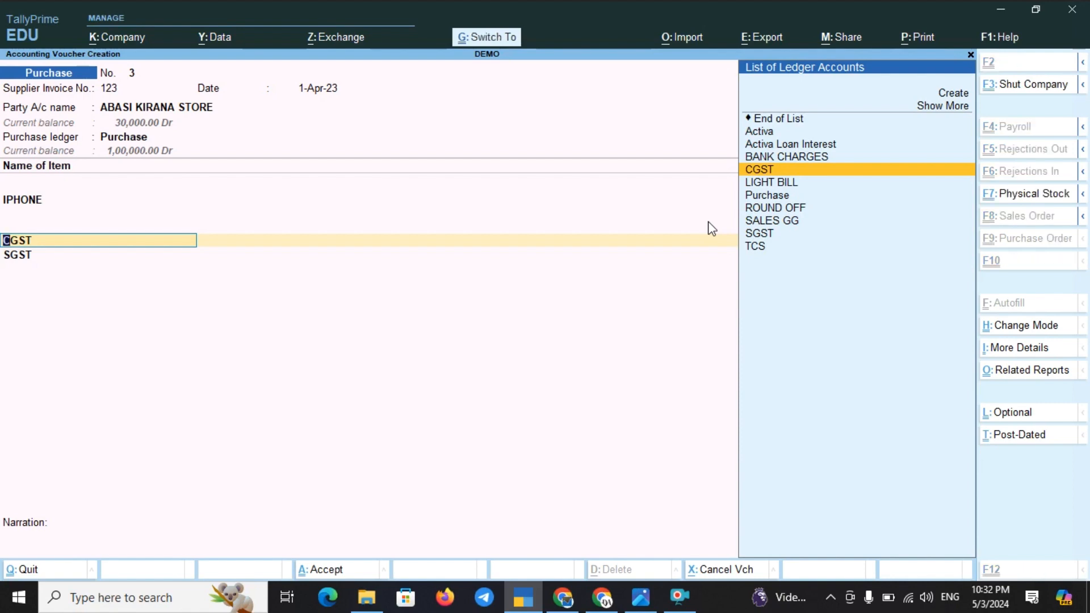
key(ctrl+Return)
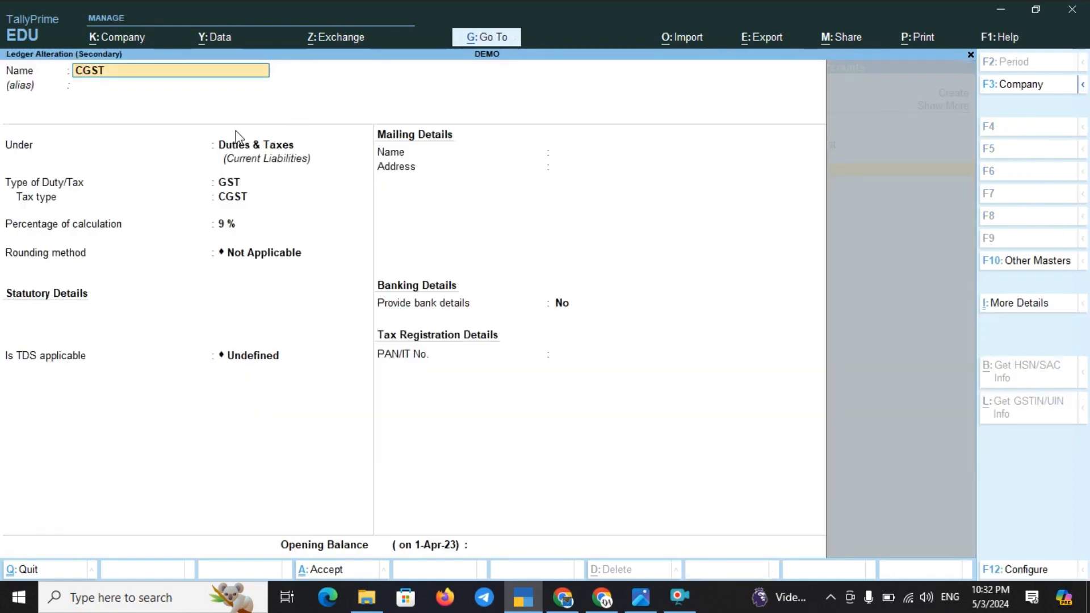
key(Escape)
key(Escape)
key(y)
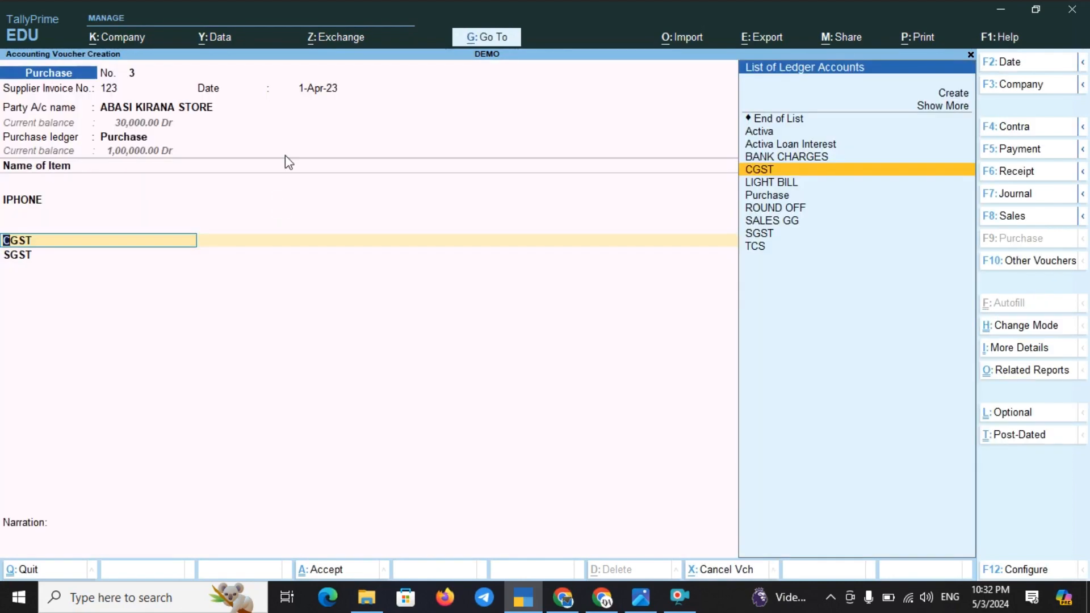
key(Return)
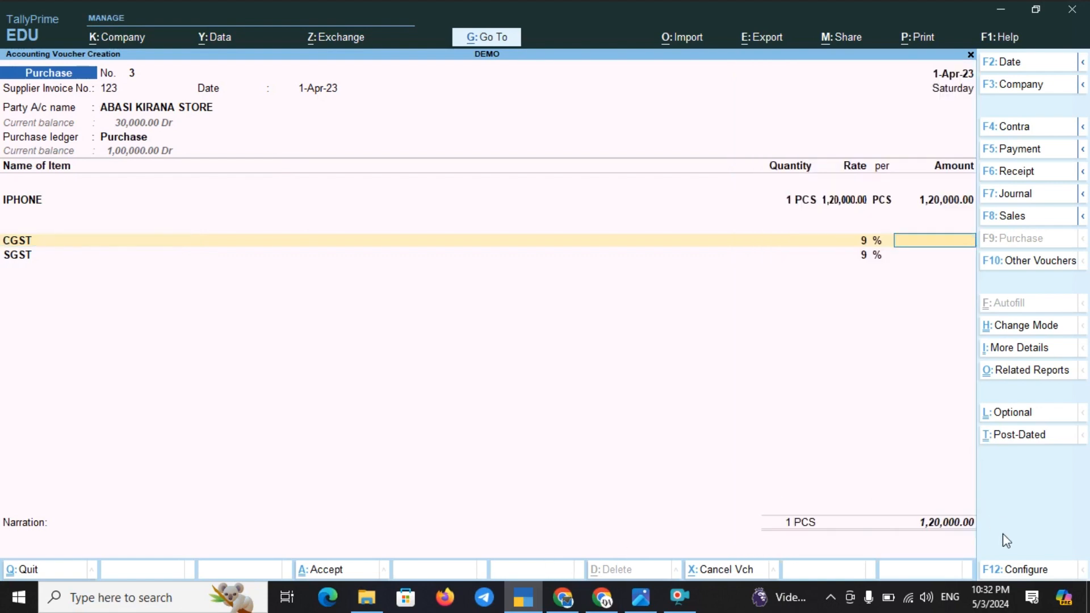
Step: Review the purchase voucher's configuration options through the general, importer's and bank details up to the tax calculation setting
click(1016, 570)
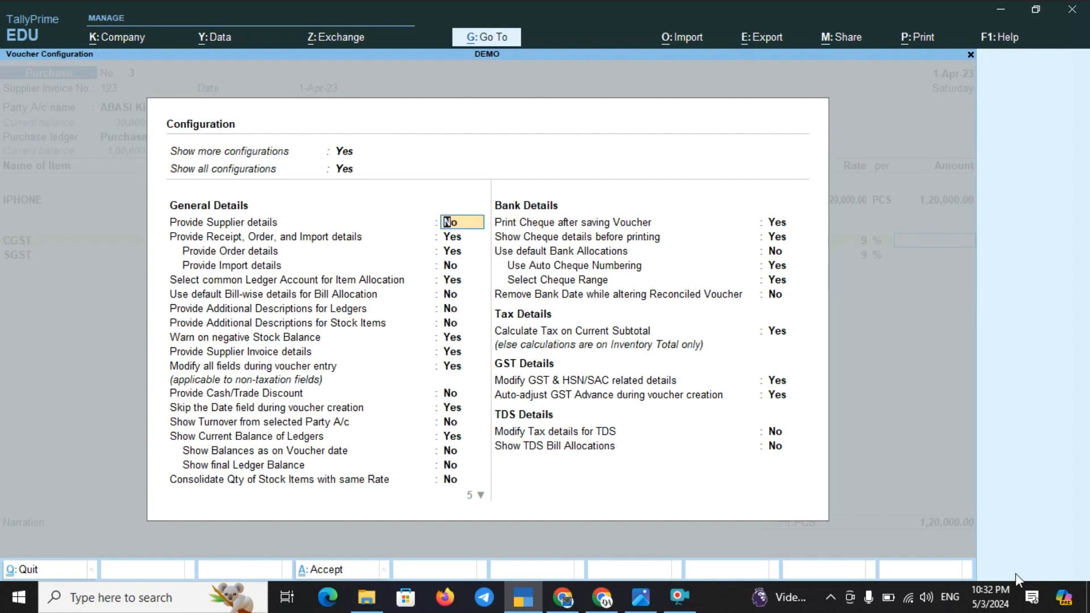
key(Down)
key(Down)
key(Down)
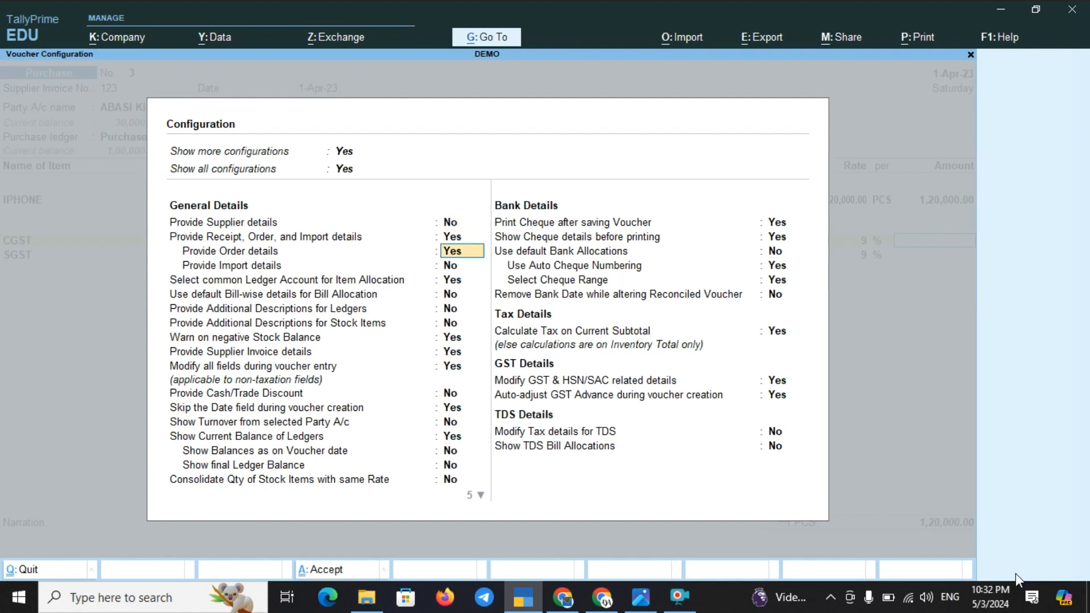
key(Down)
key(Down)
key(Down)
key(Down)
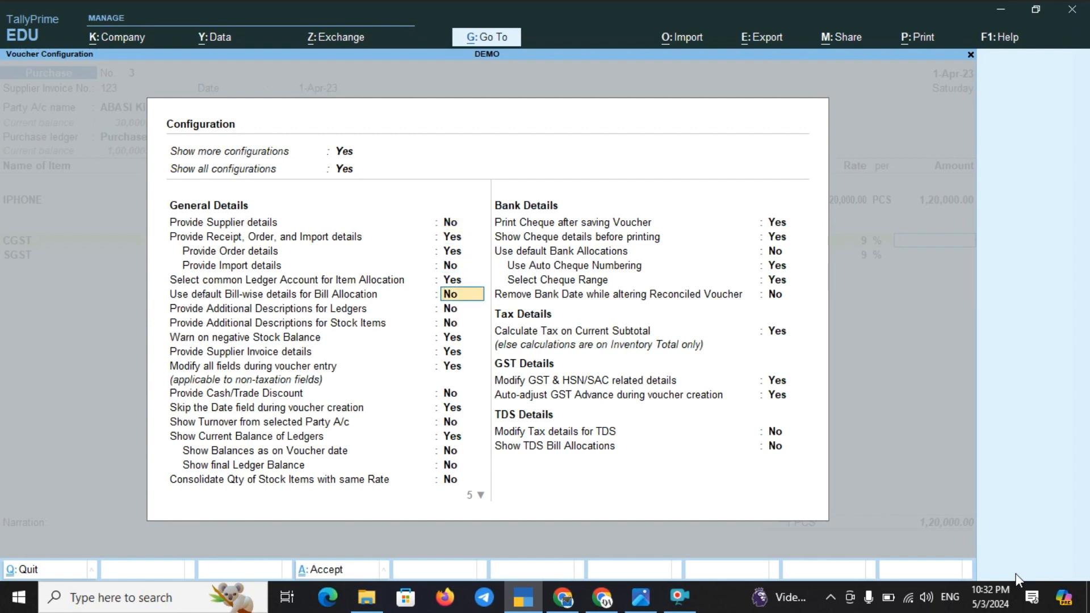
key(Down)
key(Down)
key(Down)
key(Down)
key(Down)
key(Down)
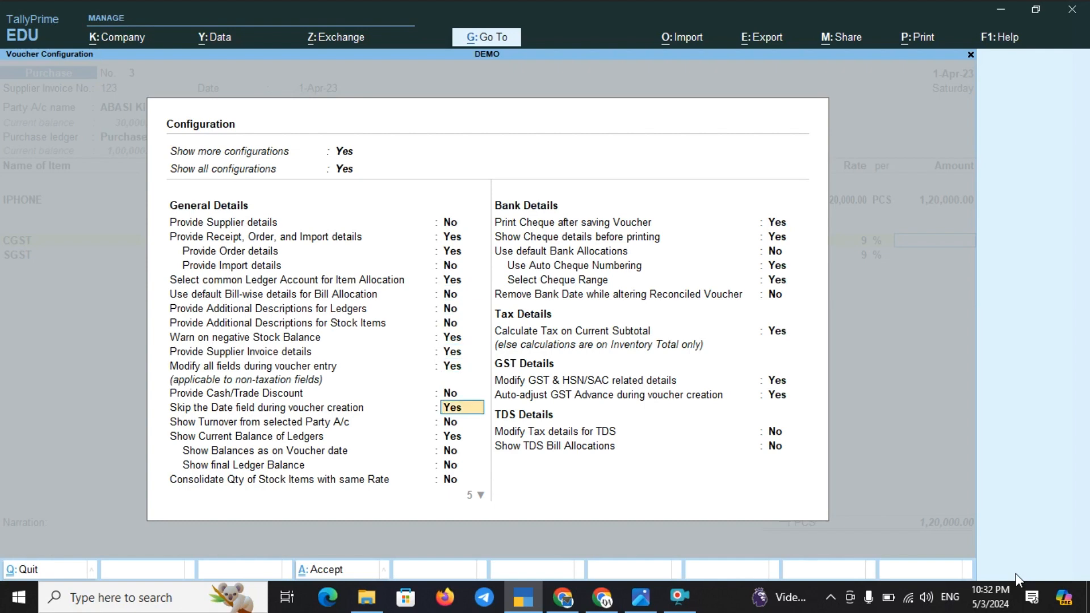
key(Down)
key(Down)
key(Down)
key(Down)
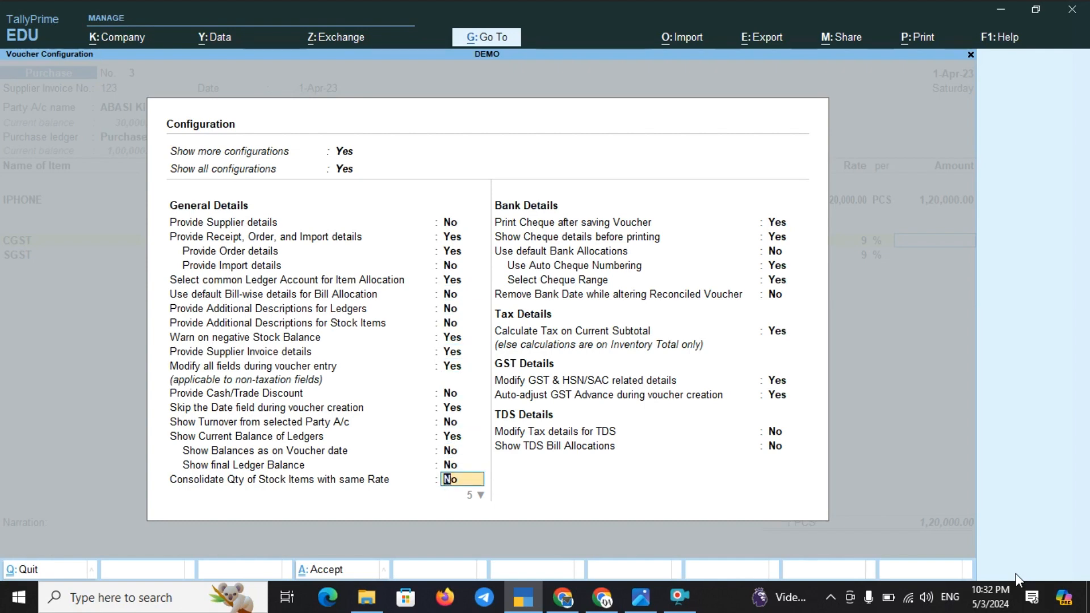
key(Down)
key(Down)
key(Down)
key(Down)
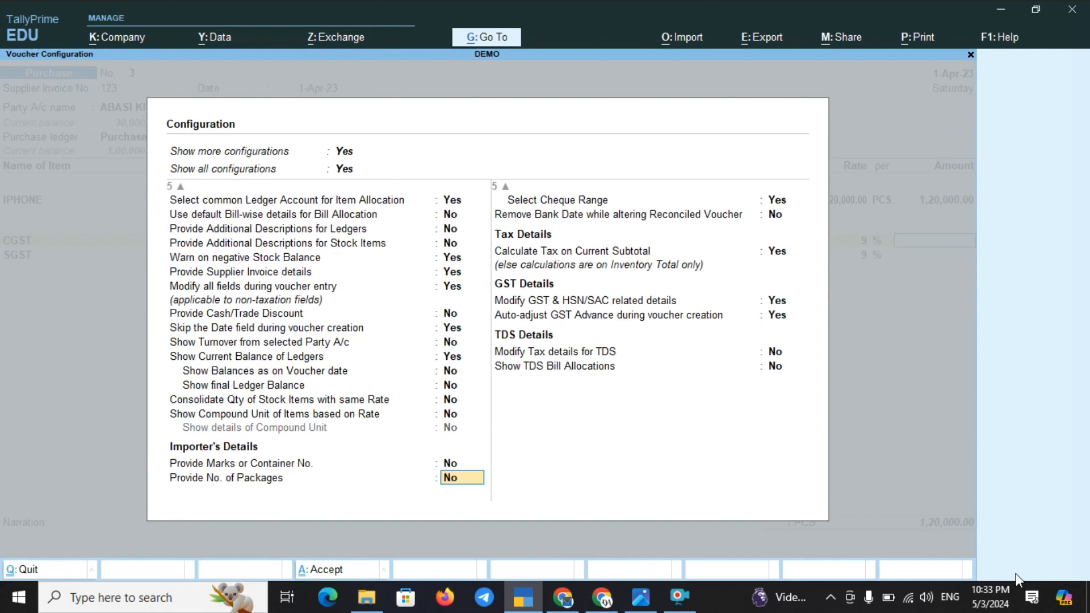
key(Down)
key(Down)
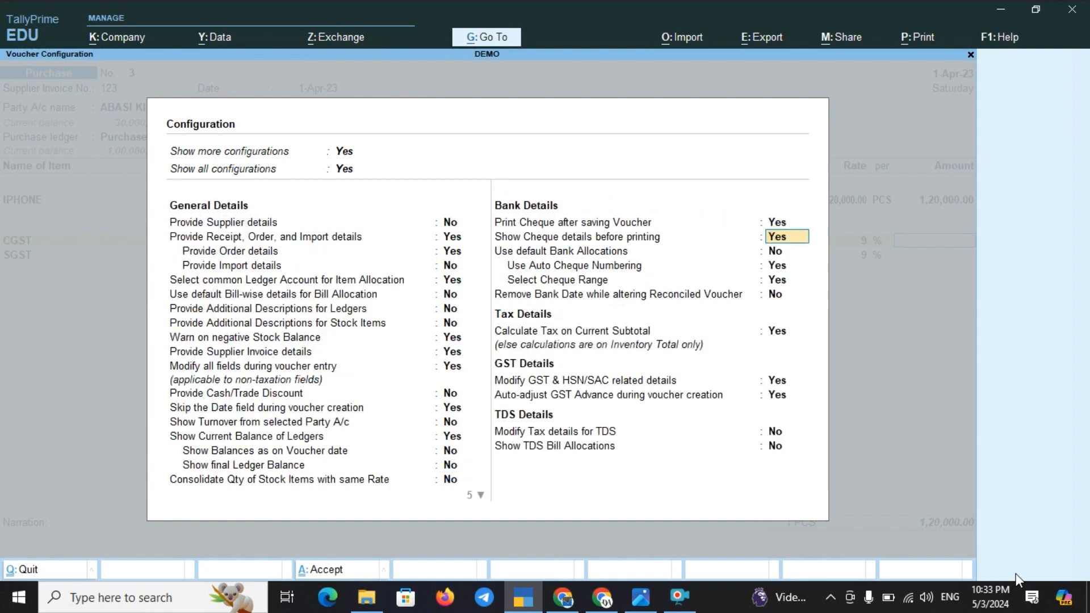
key(Down)
key(Down)
key(Down)
key(Down)
key(Down)
key(Down)
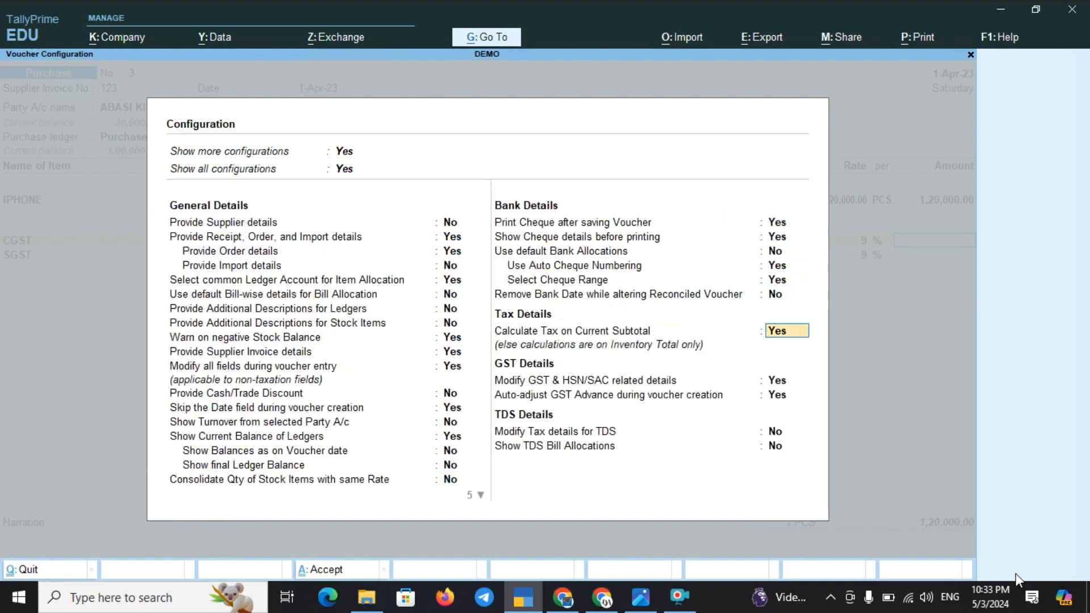
Step: Open the company features, review the GST registration details such as state and registration type, and accept them
key(F11)
key(Down)
key(Down)
key(Down)
key(Down)
key(Down)
key(Down)
key(Down)
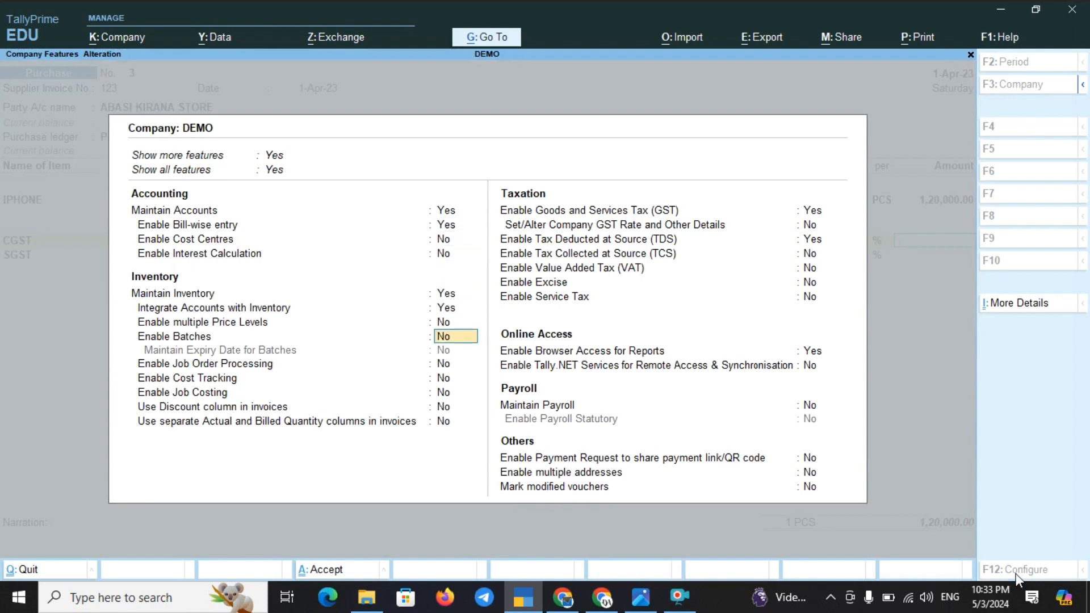
key(Down)
key(Down)
key(Down)
key(Down)
key(Return)
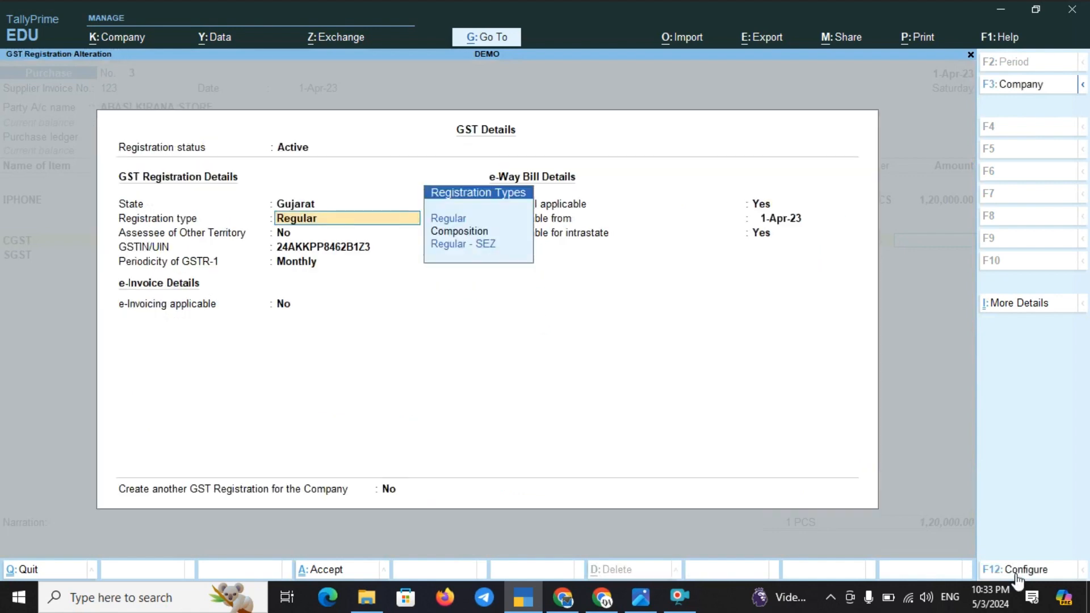
key(Return)
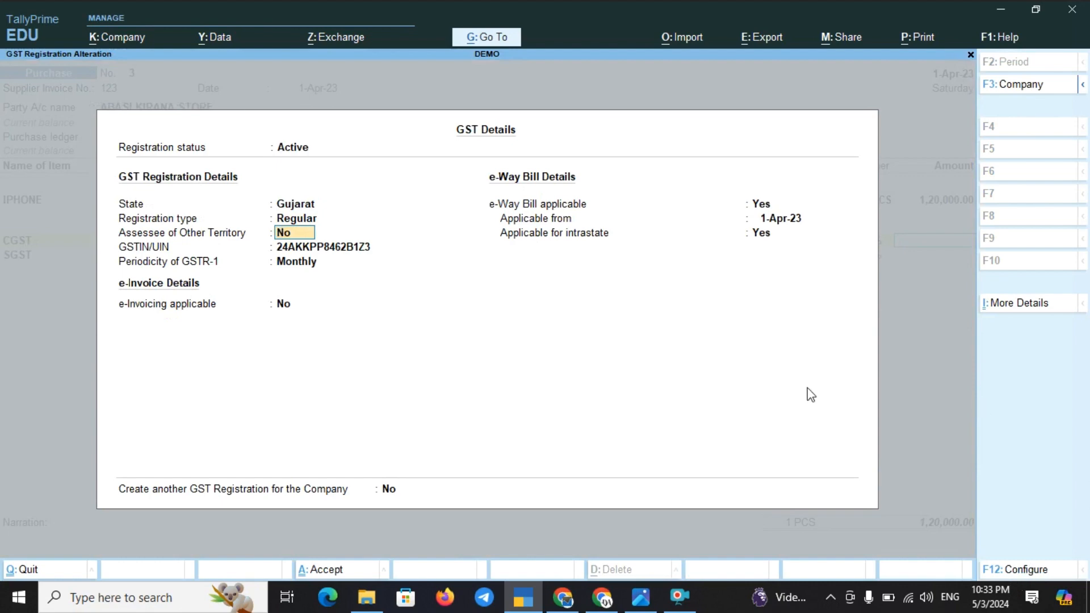
key(ctrl+a)
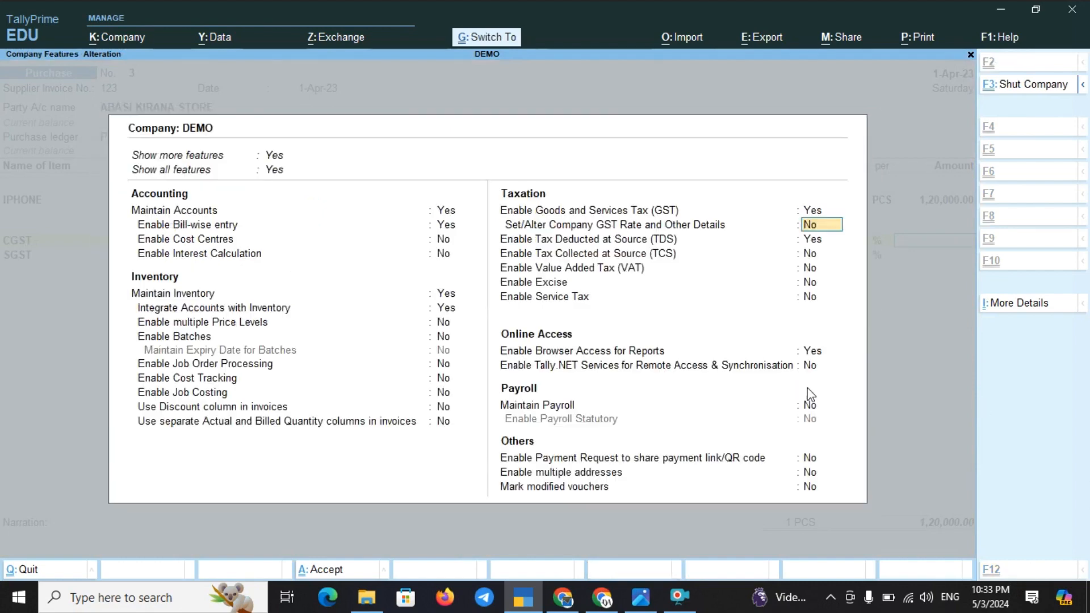
Step: Open the company's GST Rate and Other Details, review the taxability type and tax rates, and accept them
key(y)
key(Return)
key(Return)
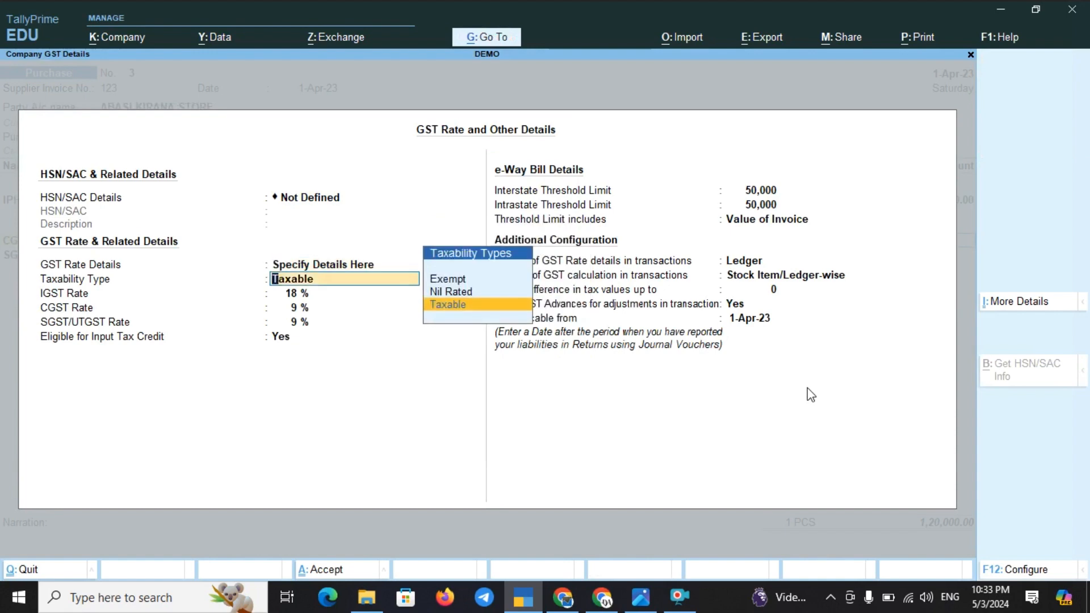
key(Return)
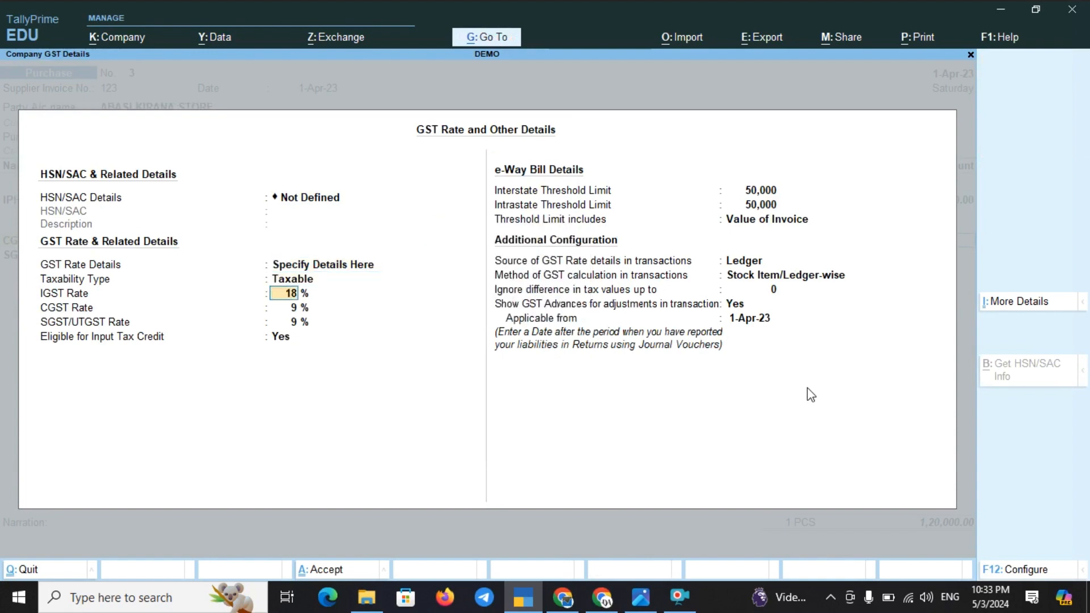
key(ctrl+a)
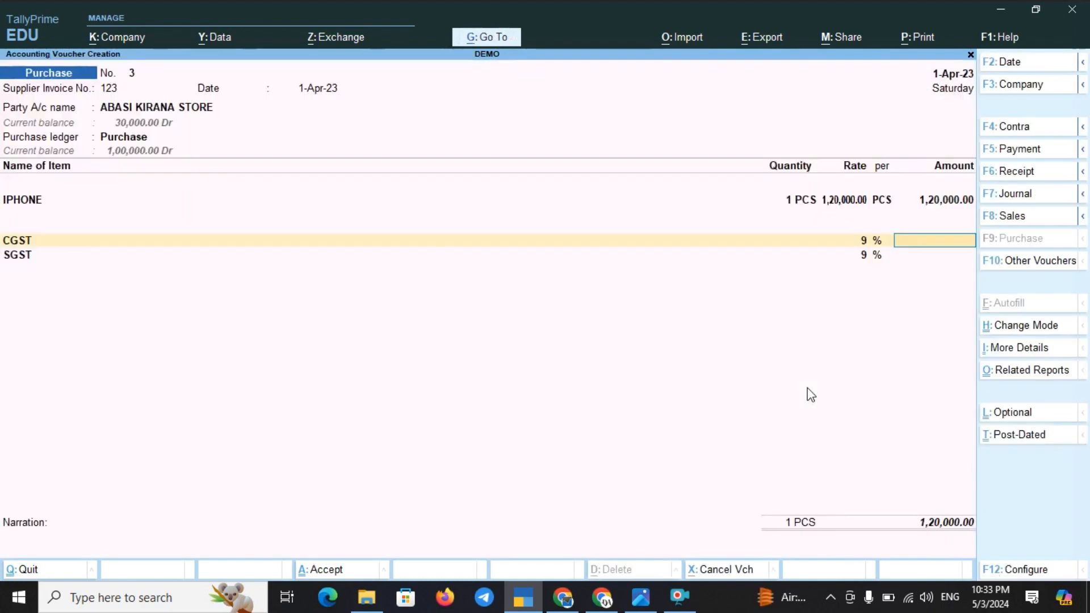
Step: Return to the voucher's purchase ledger field, accepting the receipt details, and open the Purchase ledger for alteration
key(BackSpace)
key(BackSpace)
key(BackSpace)
key(BackSpace)
key(BackSpace)
key(BackSpace)
key(BackSpace)
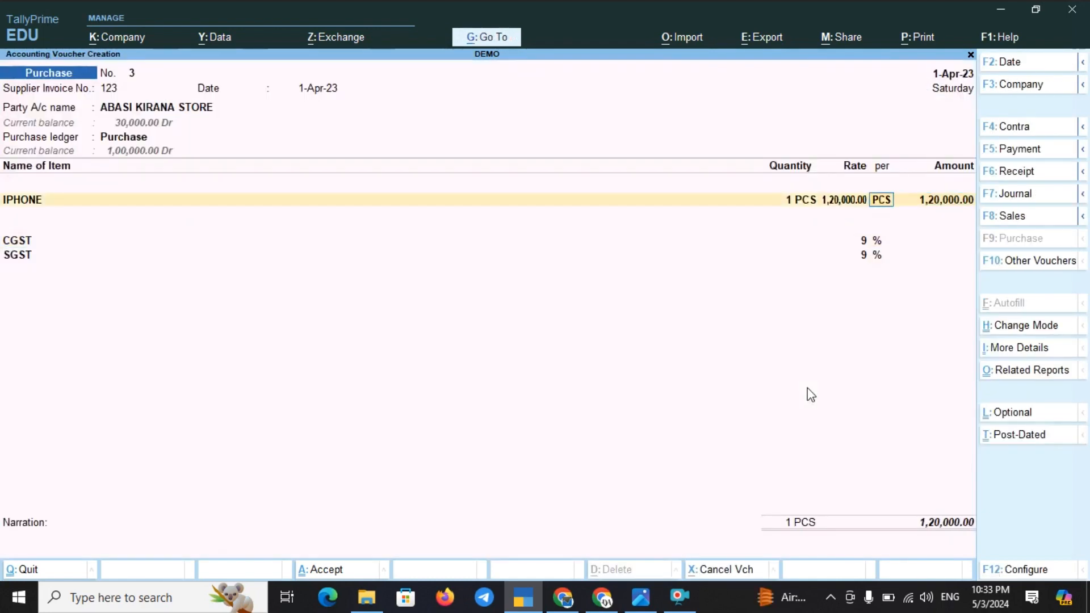
key(BackSpace)
key(Return)
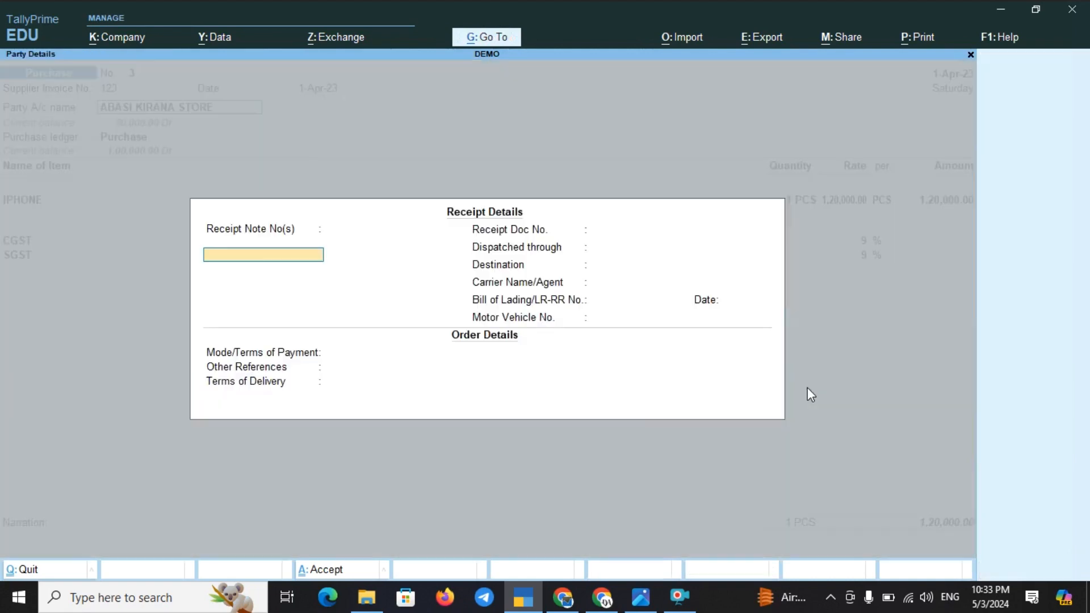
key(ctrl+a)
key(ctrl+Return)
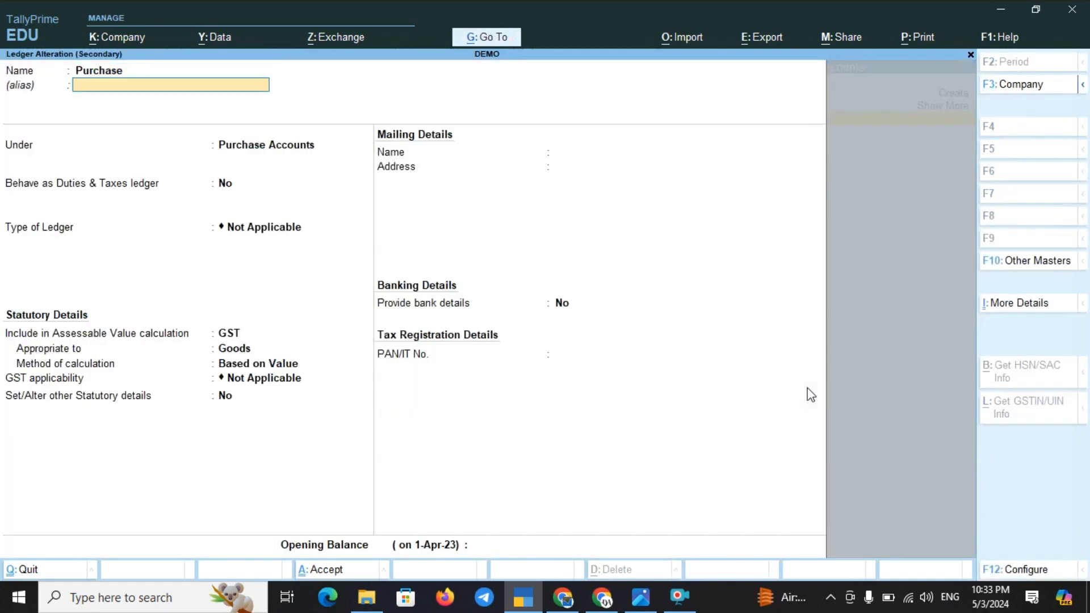
Step: Set the Purchase ledger's inclusion in assessable value calculation to Not Applicable and its GST applicability to Applicable
key(Return)
key(Return)
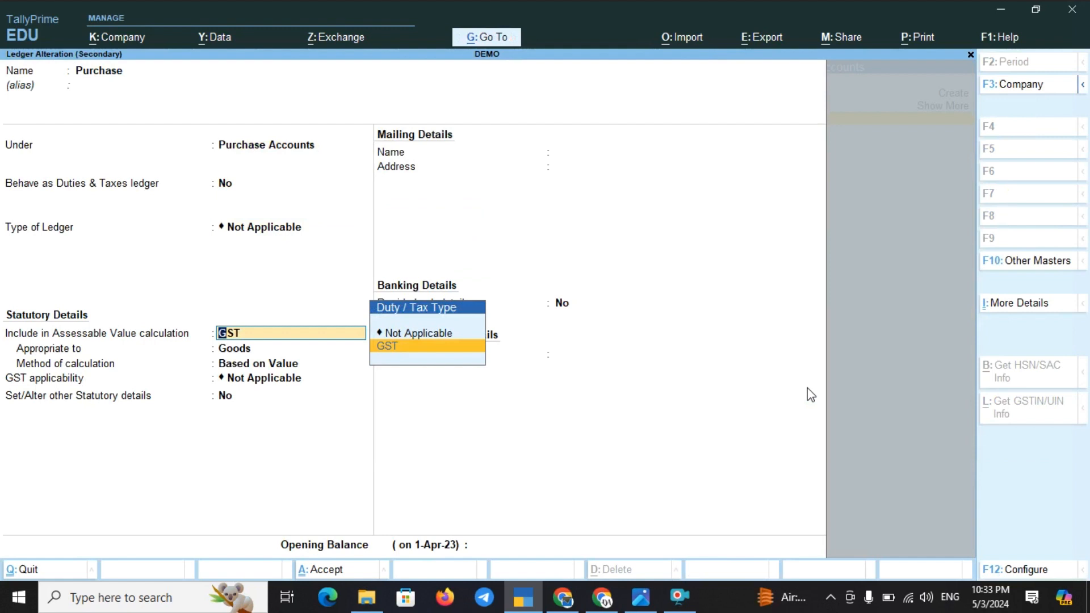
key(Return)
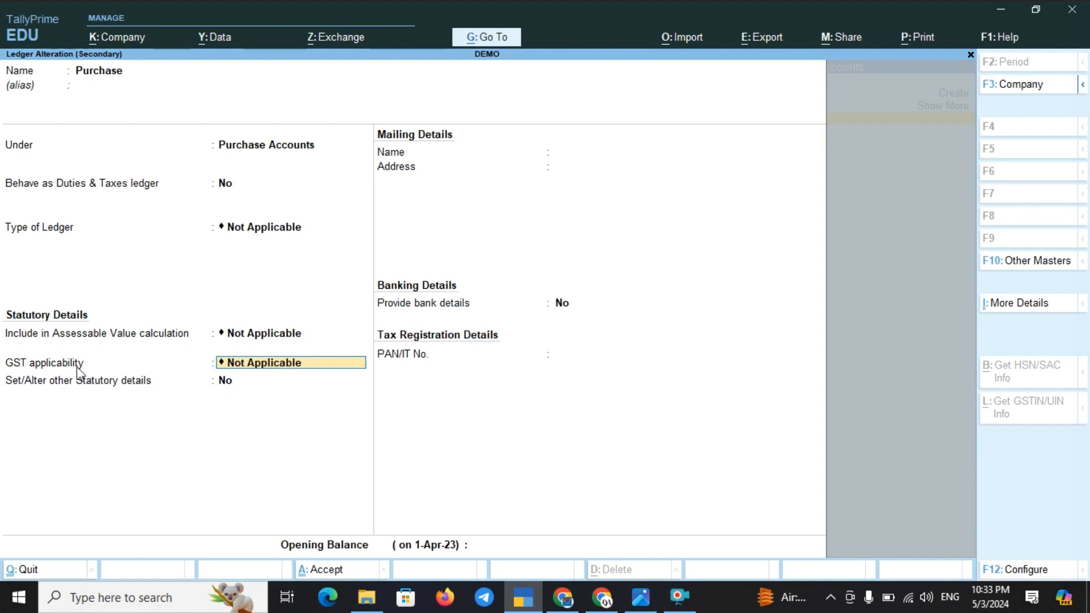
text(N)
key(Up)
key(Return)
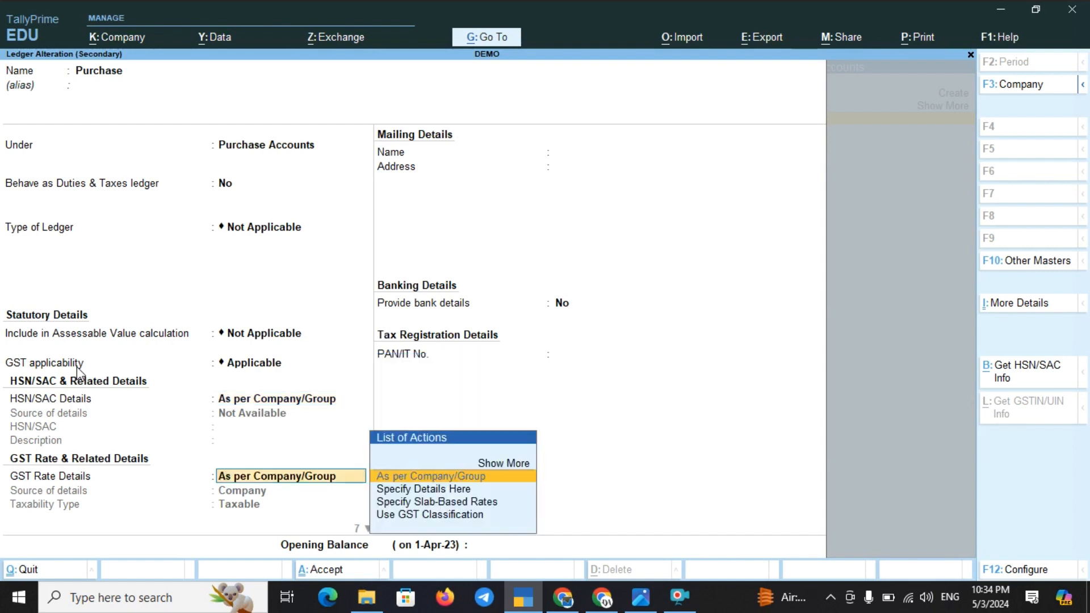
Step: Specify the Purchase ledger's GST rate details here, with taxability type Taxable and nature of transaction Local Purchase - Taxable
key(Return)
key(Down)
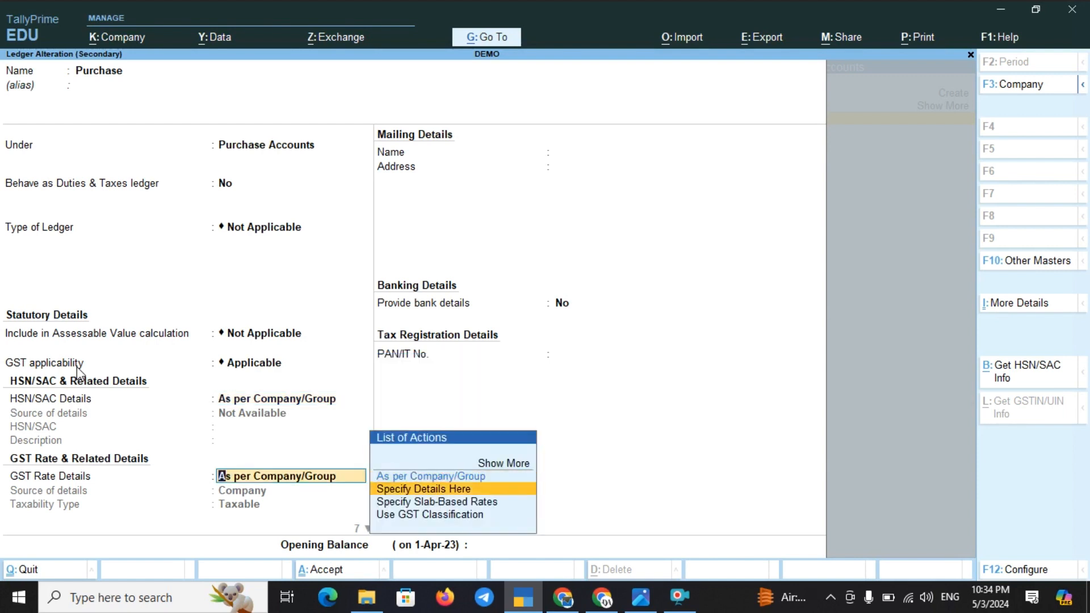
key(Return)
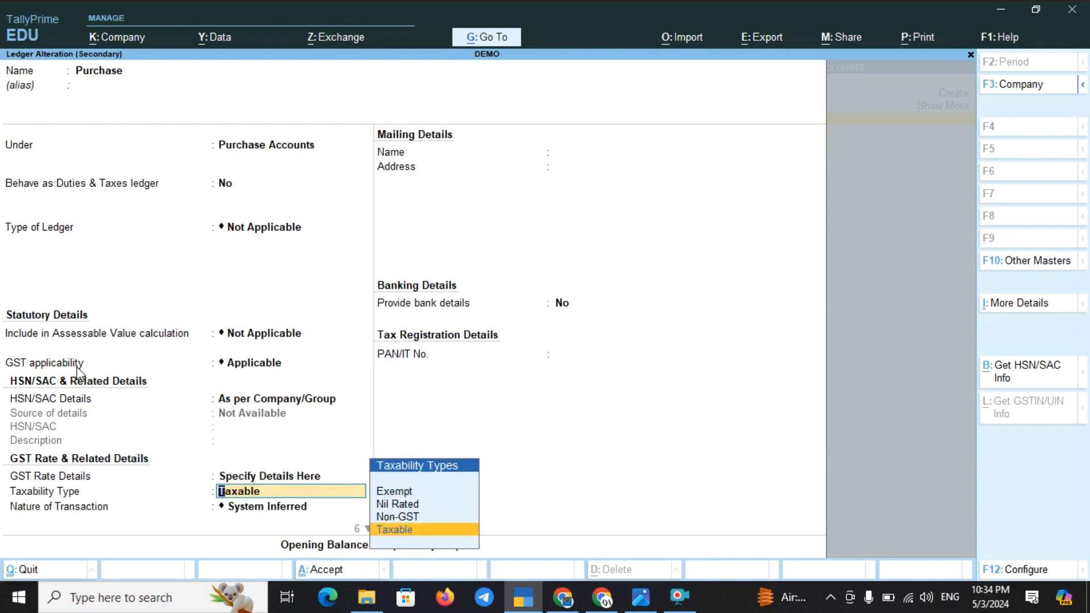
key(Return)
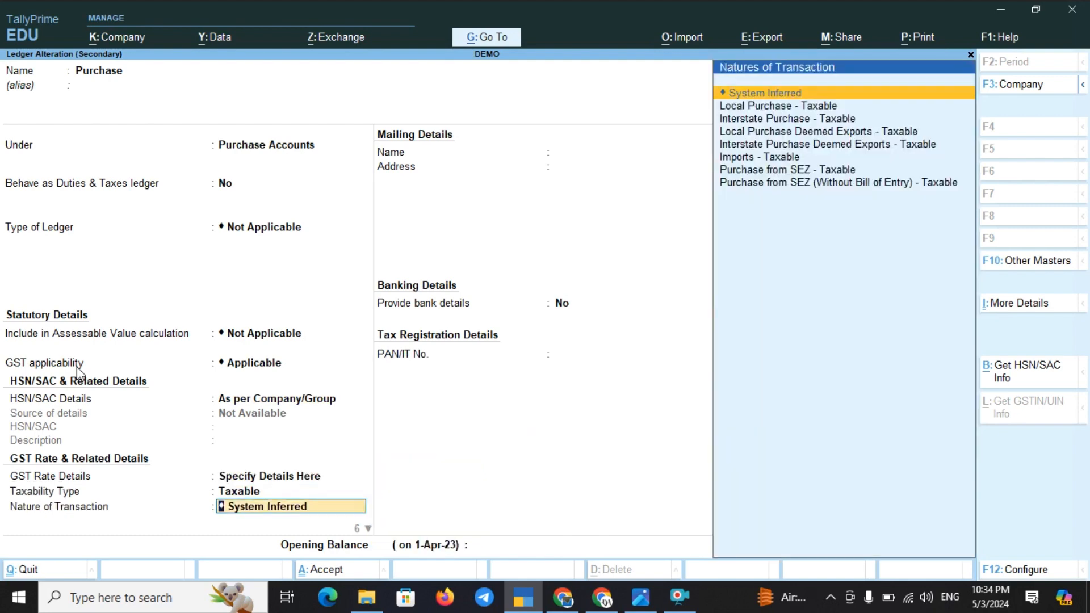
key(Down)
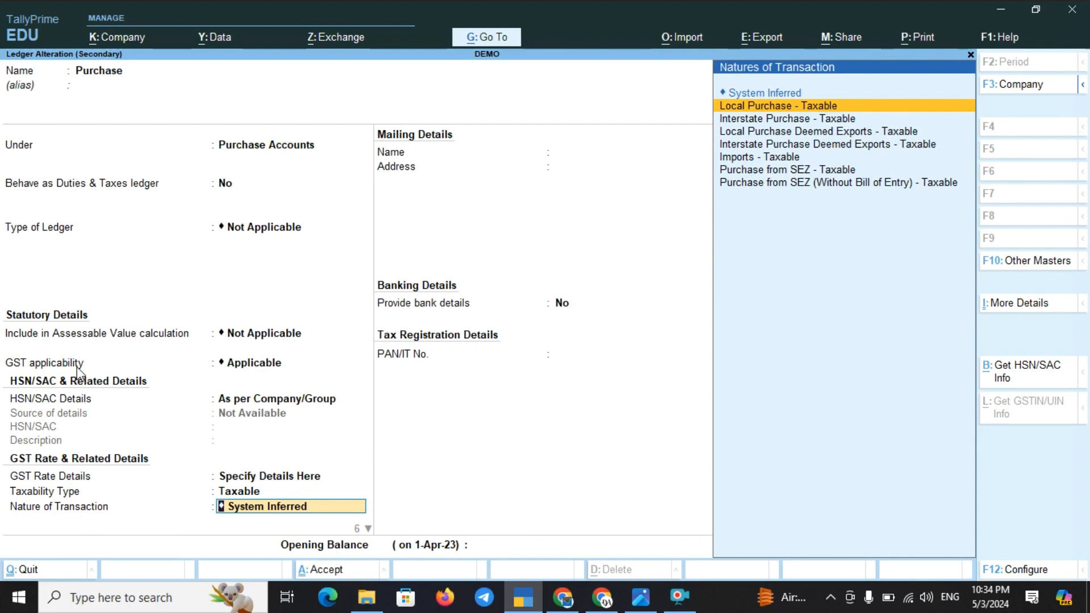
key(Return)
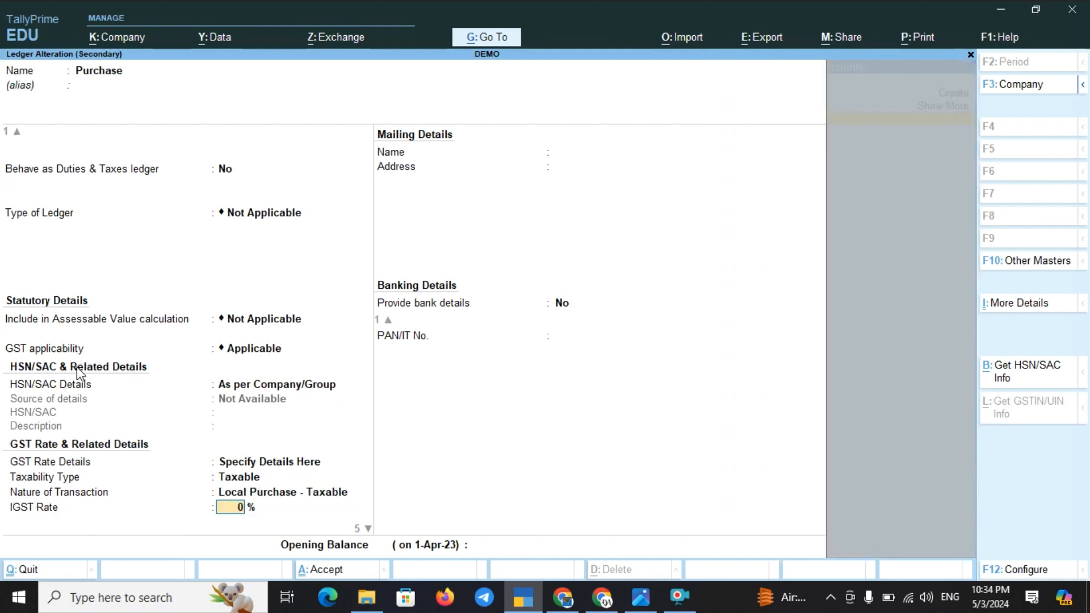
Step: Set the Purchase ledger's rates to 18% IGST, 9% CGST and 9% SGST, eligible for input tax credit, effective from 1-Apr-23
text(18)
key(Return)
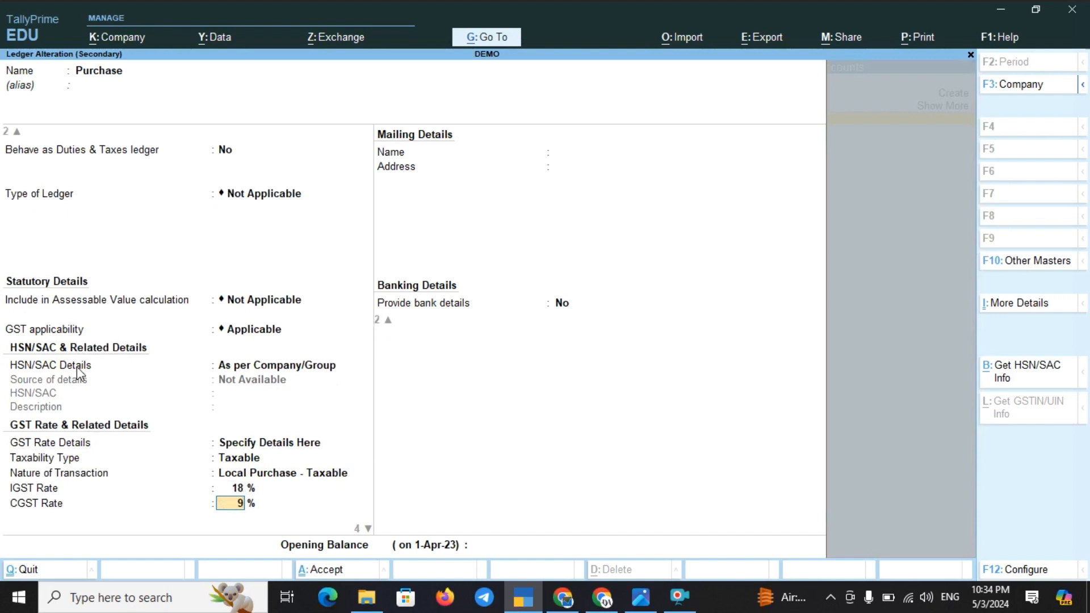
key(Return)
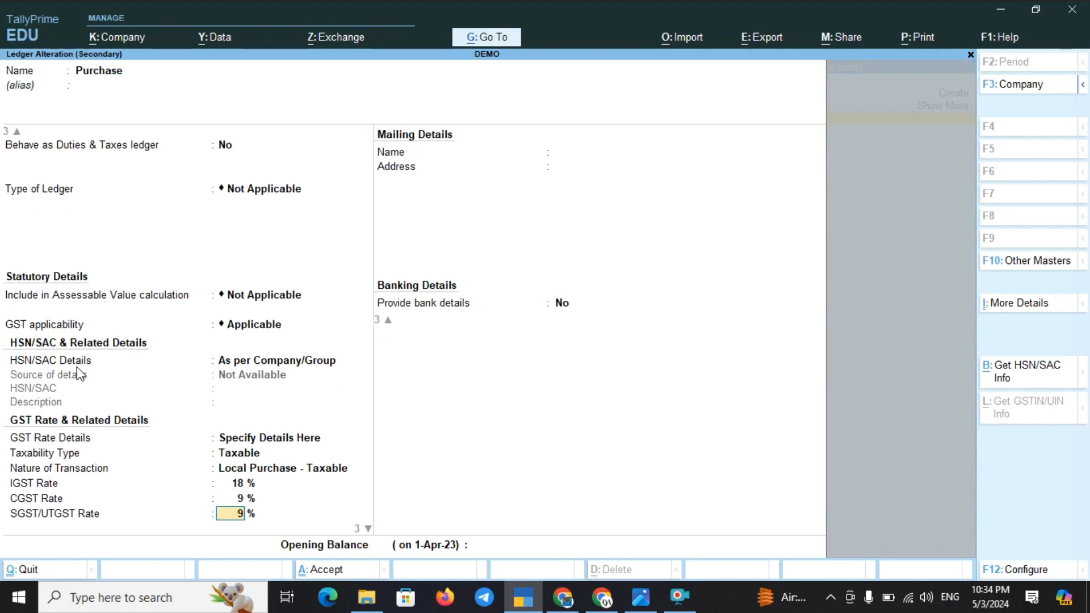
key(Return)
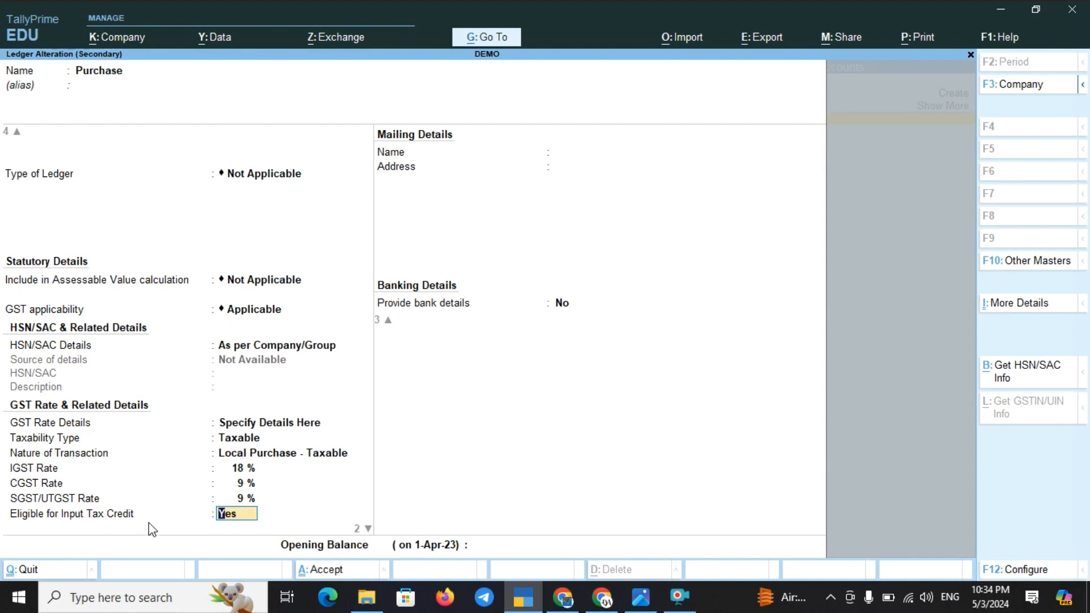
key(Return)
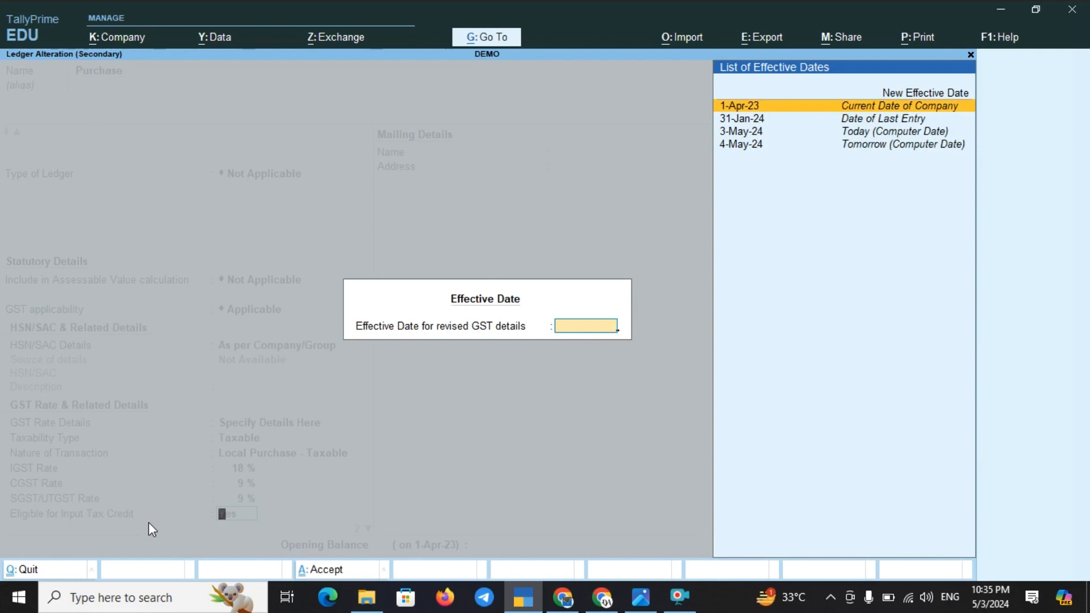
key(Return)
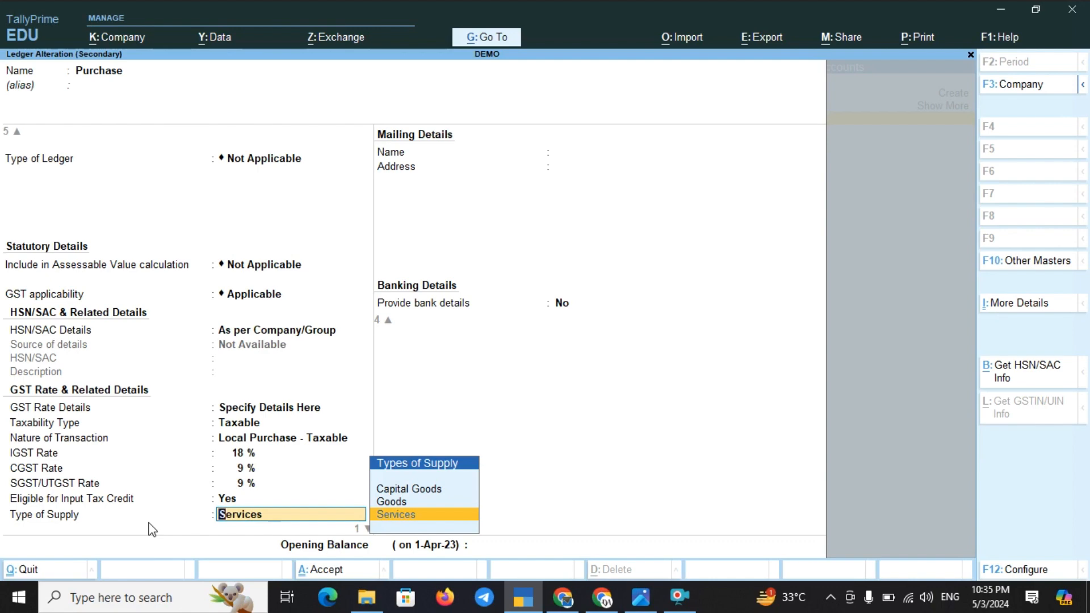
Step: Set the Purchase ledger's type of supply to Goods and save the altered ledger, leaving its remaining details as they are
key(Up)
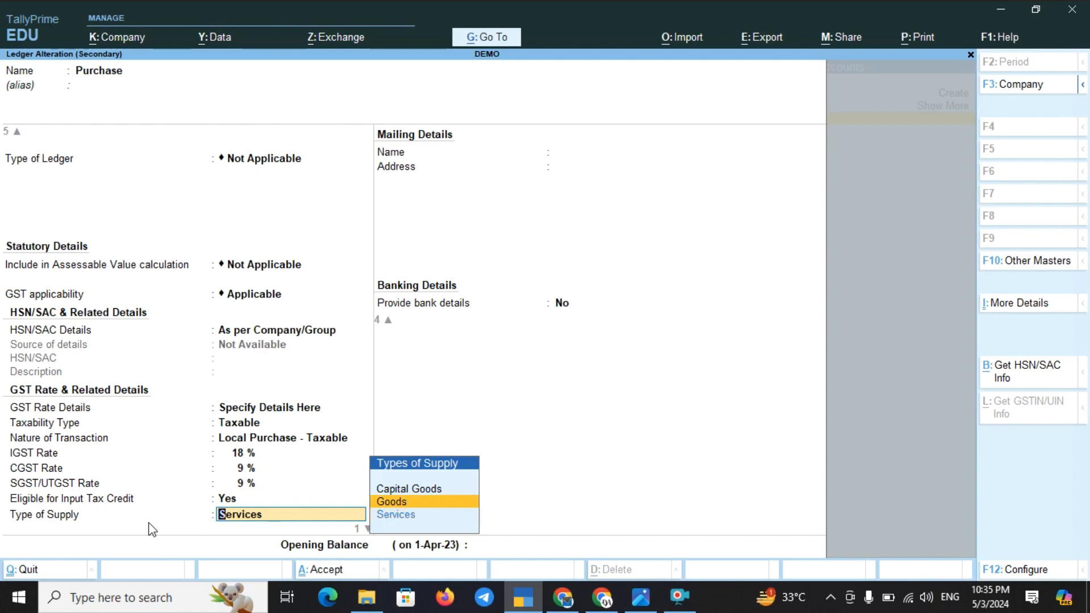
key(Return)
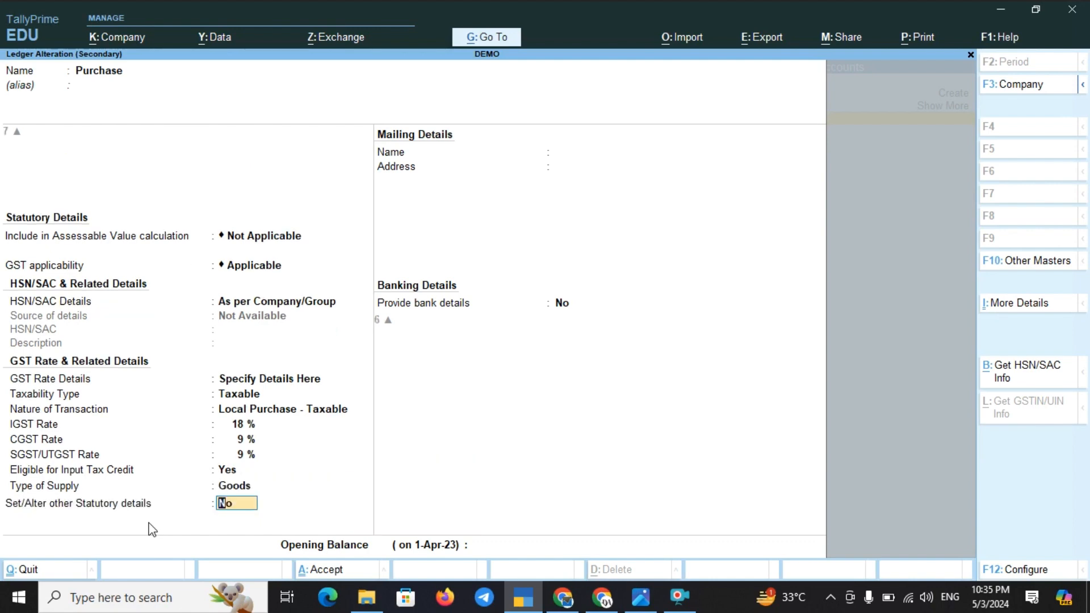
key(Return)
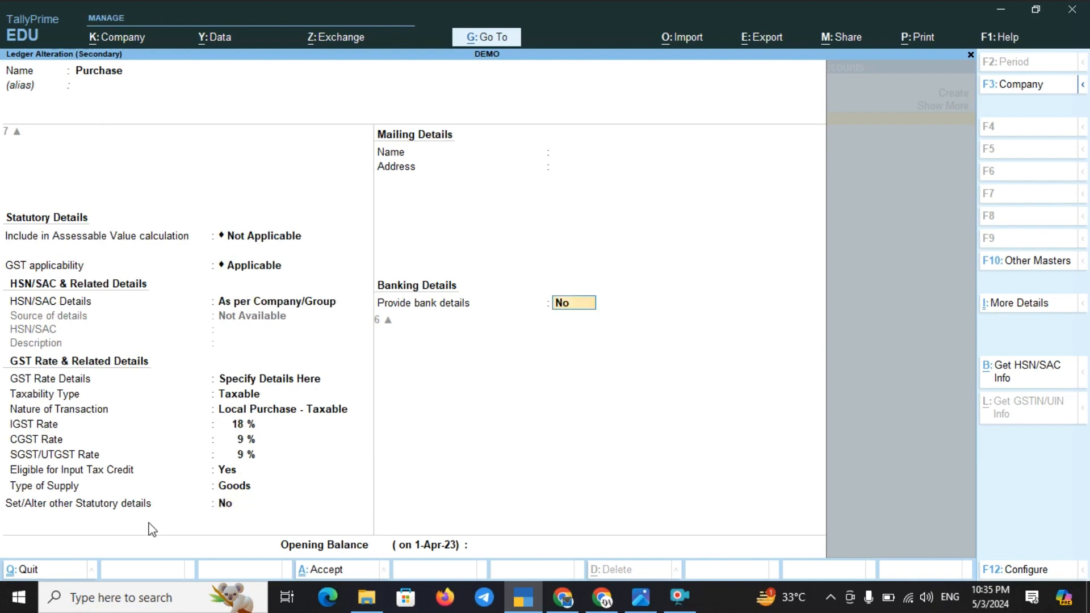
key(Return)
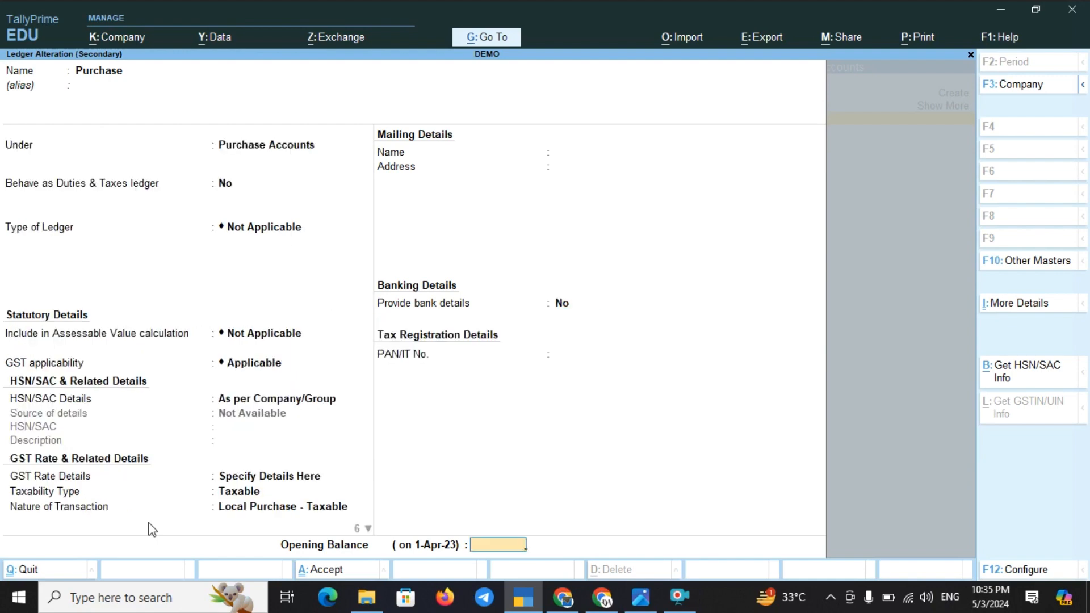
key(Return)
key(y)
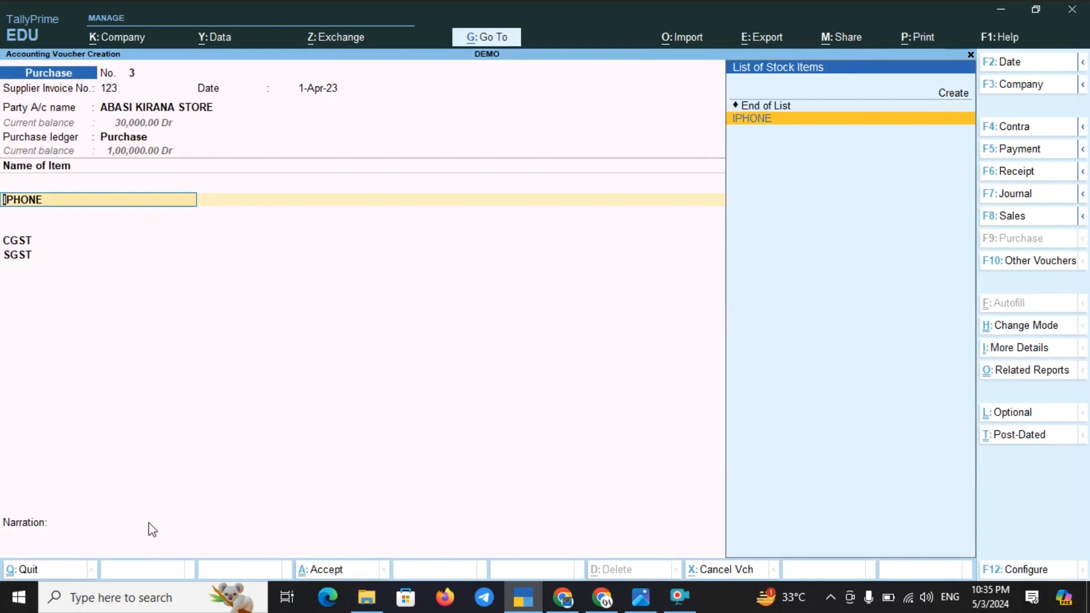
Step: Accept the IPHONE line with 1 PCS at 1,20,000.00 and GST rate and HSN/SAC details as per Masters/Company
key(Return)
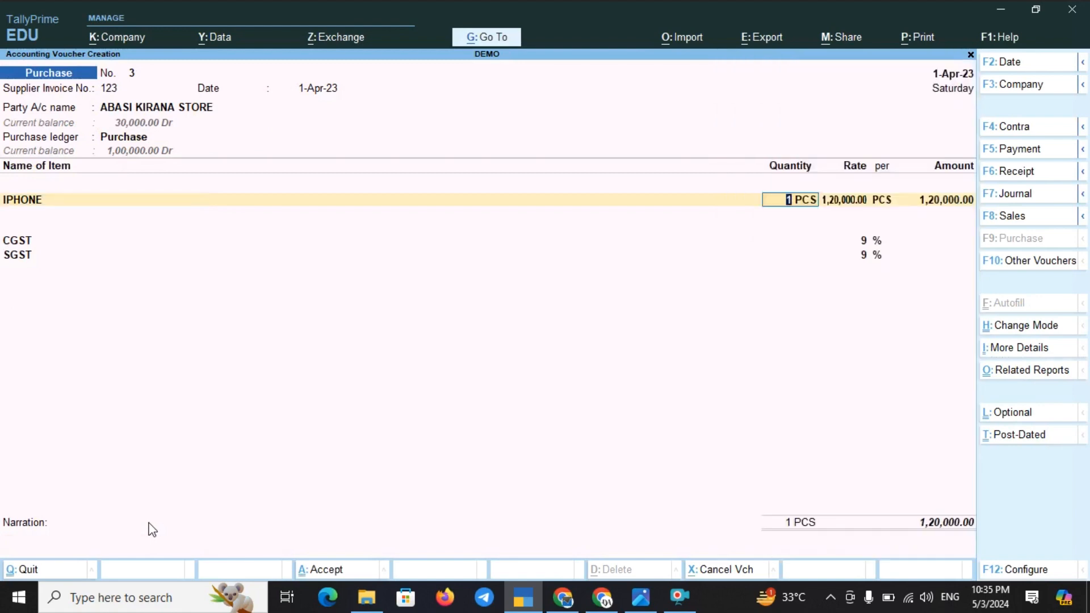
key(Return)
key(Return)
key(Return)
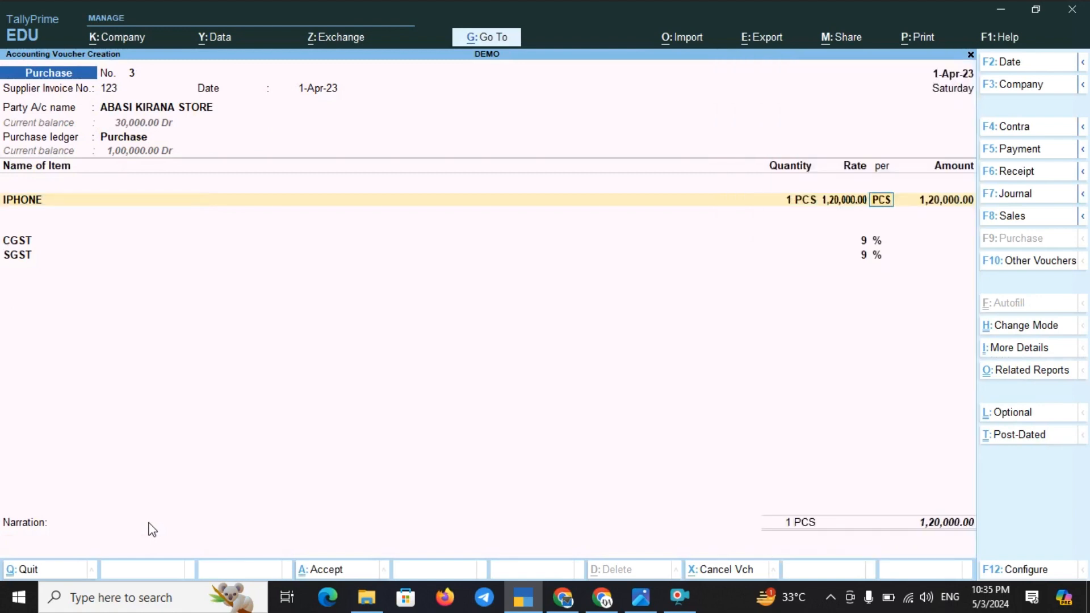
key(Return)
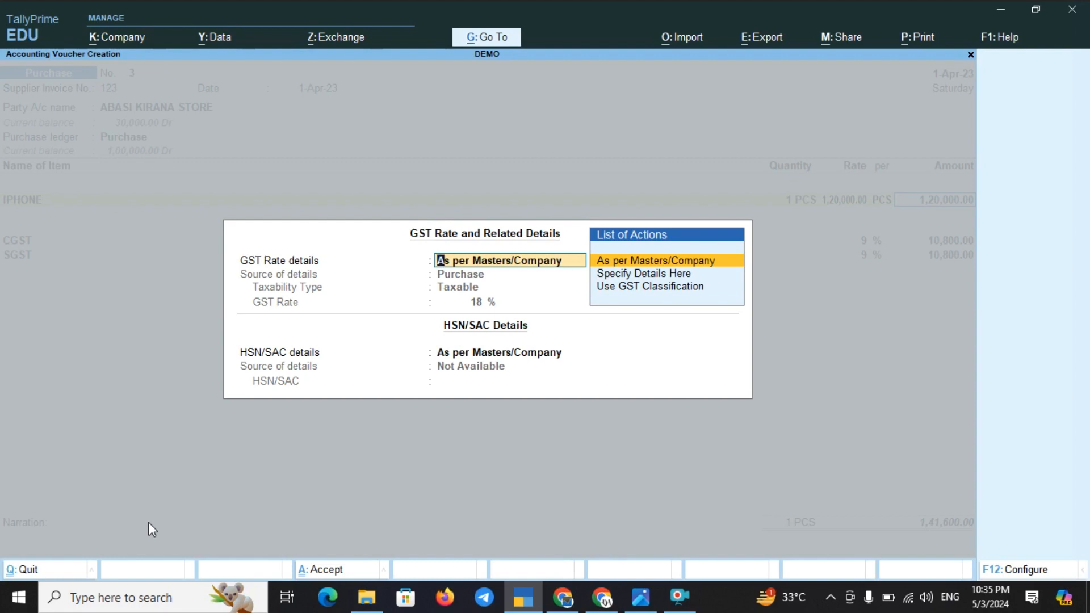
key(Return)
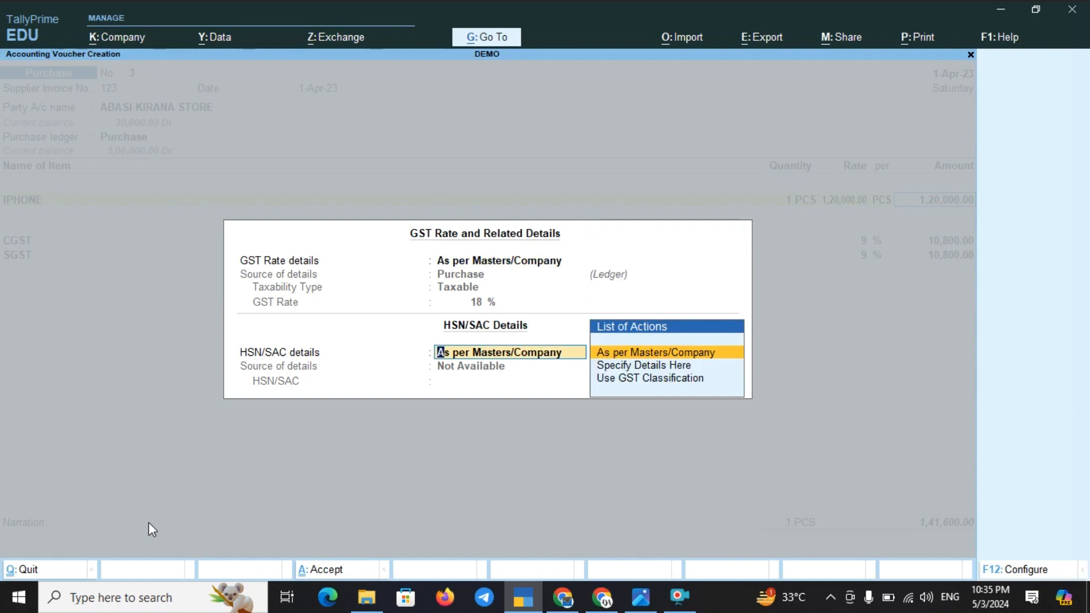
key(Return)
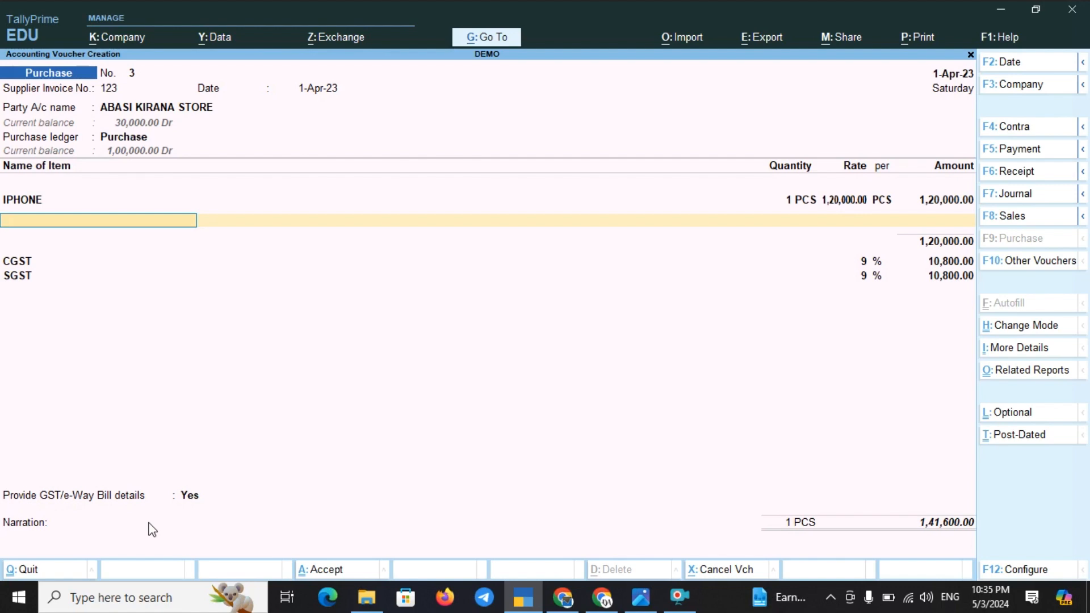
Step: Return to the IPHONE line and try overriding its GST rate details with Specify Details Here, taxable at 18%
key(BackSpace)
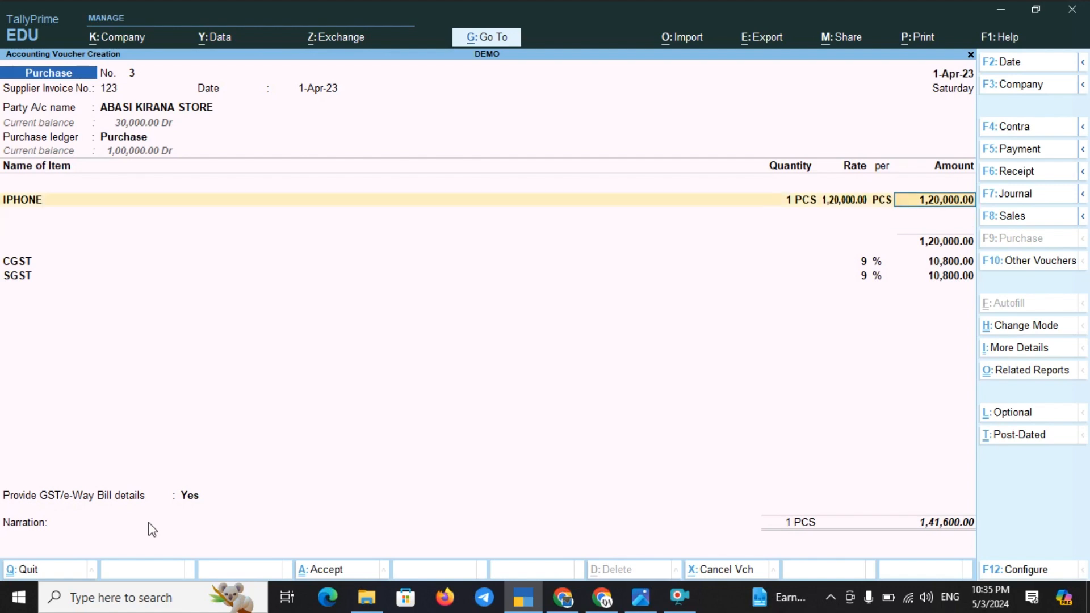
key(BackSpace)
key(BackSpace)
key(BackSpace)
key(BackSpace)
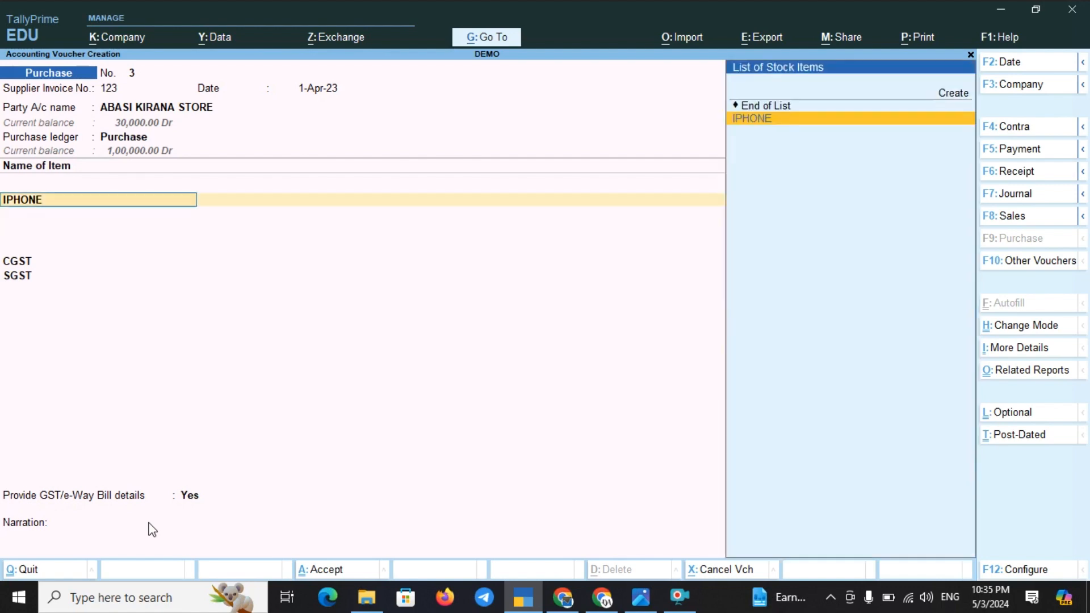
key(Return)
key(Return)
key(Return)
key(Return)
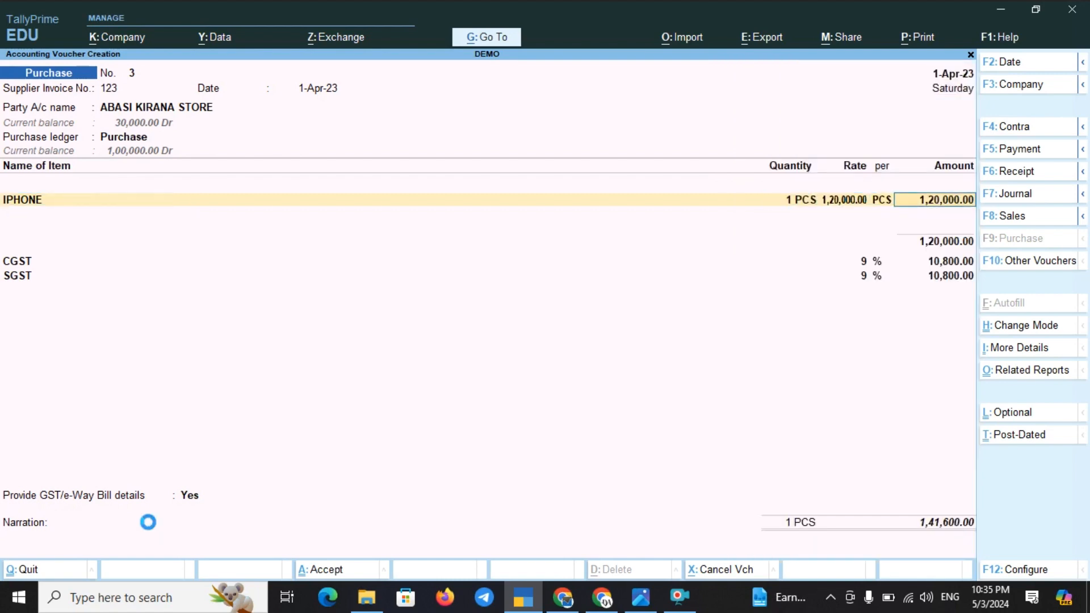
key(Return)
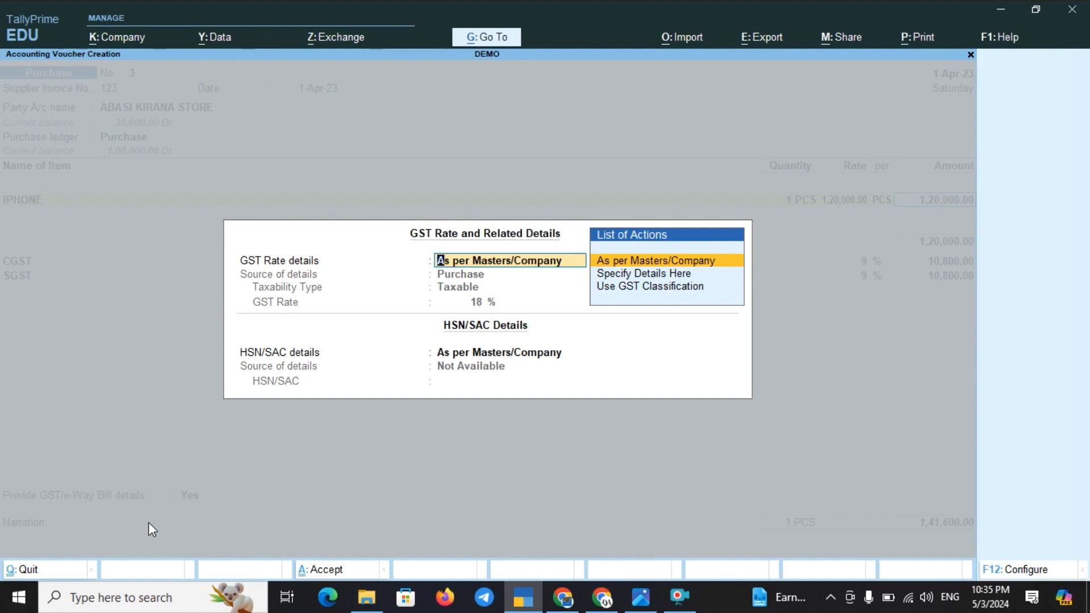
key(Down)
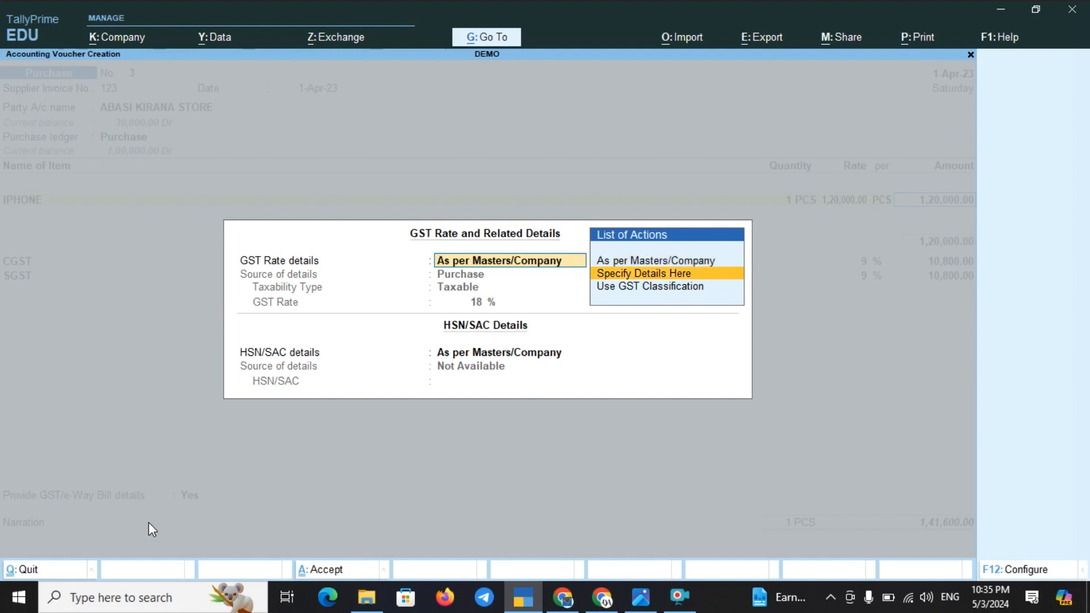
key(Return)
key(Return)
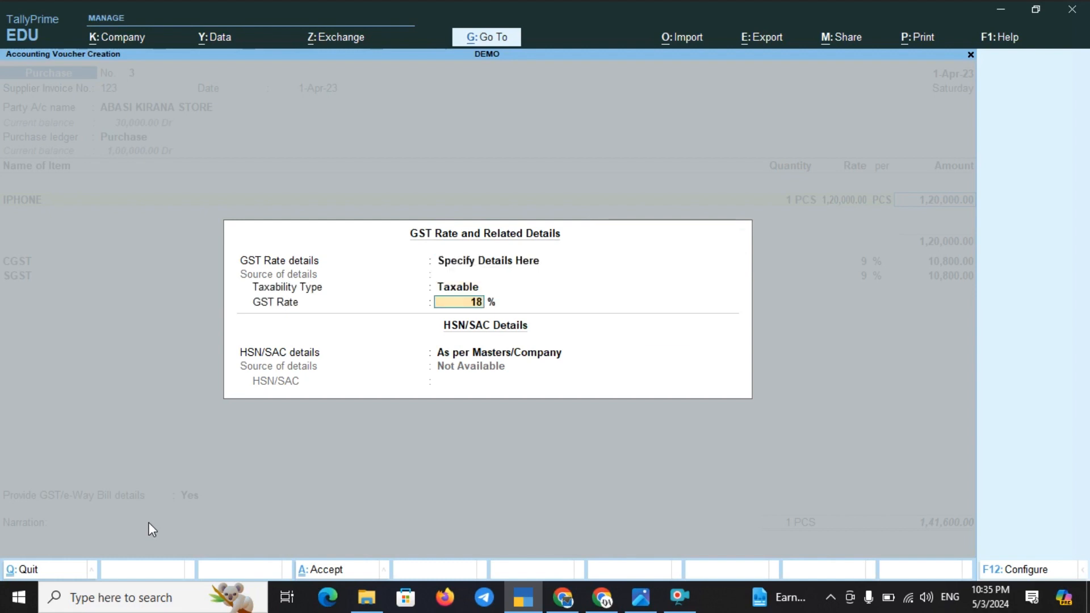
key(Return)
key(Return)
key(Return)
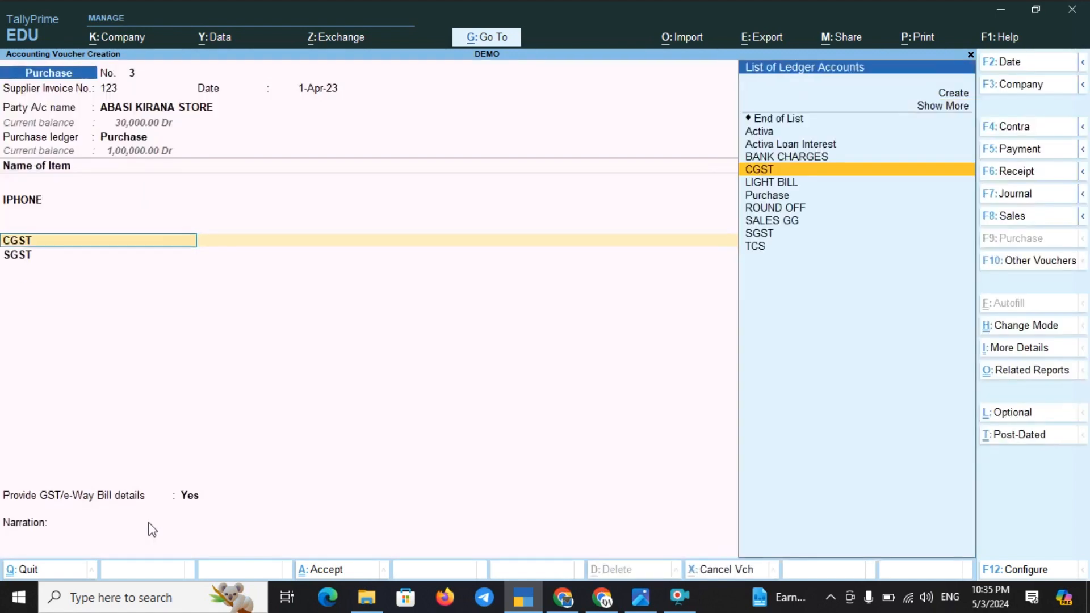
key(Return)
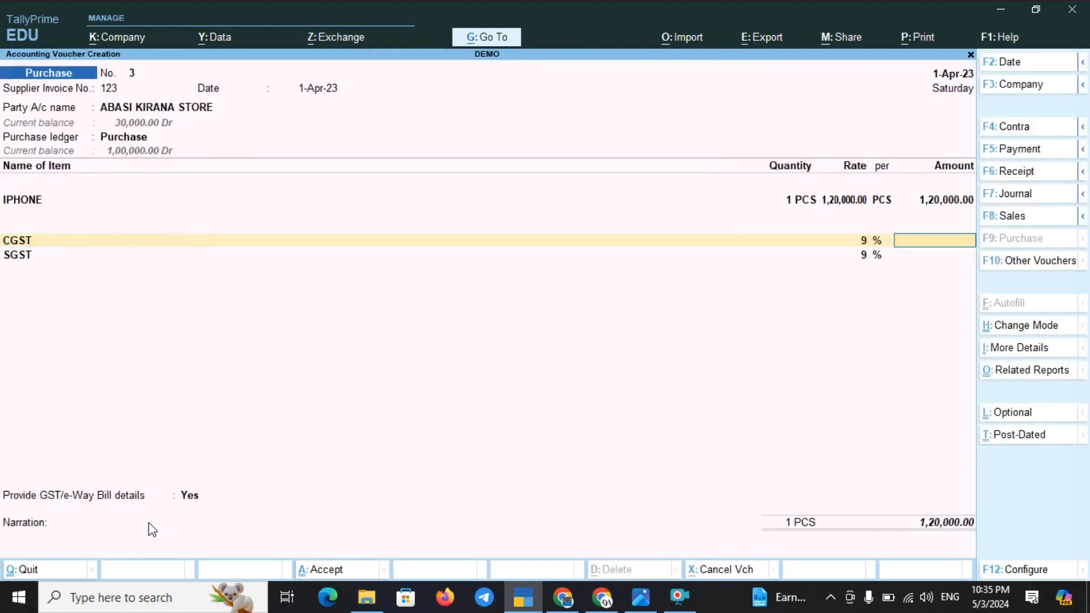
Step: Go back to the IPHONE line and set its GST rate details to As per Masters/Company again
key(BackSpace)
key(BackSpace)
key(BackSpace)
key(BackSpace)
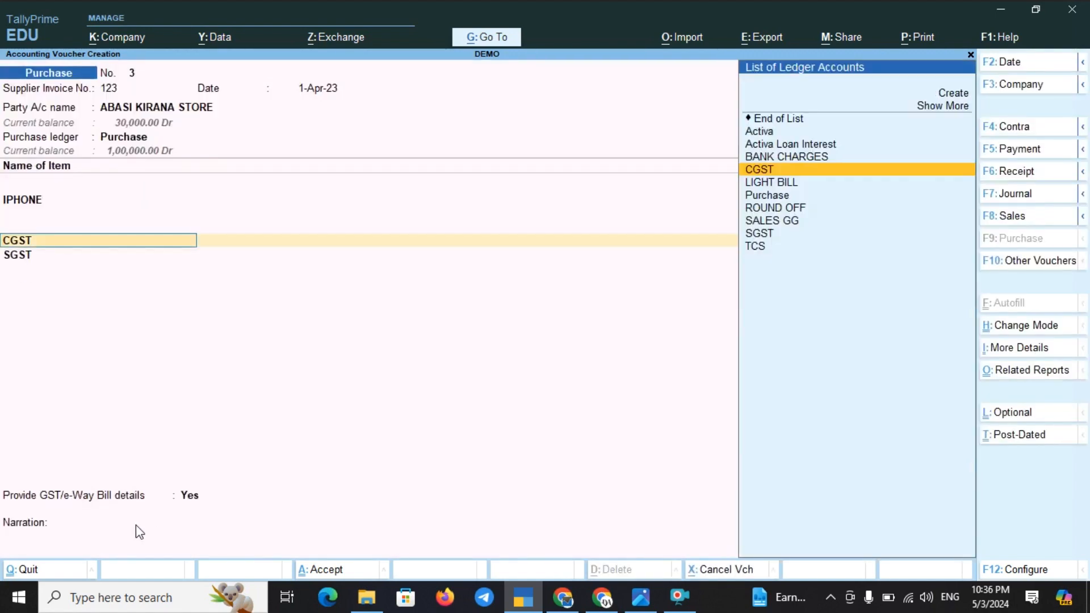
key(BackSpace)
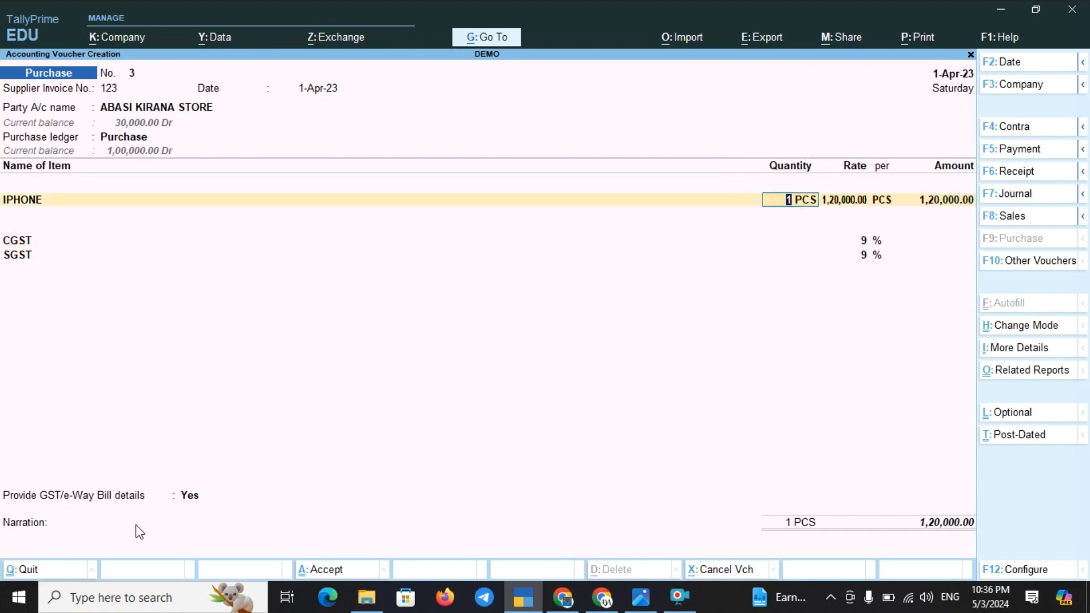
key(Return)
key(Return)
key(Return)
key(Return)
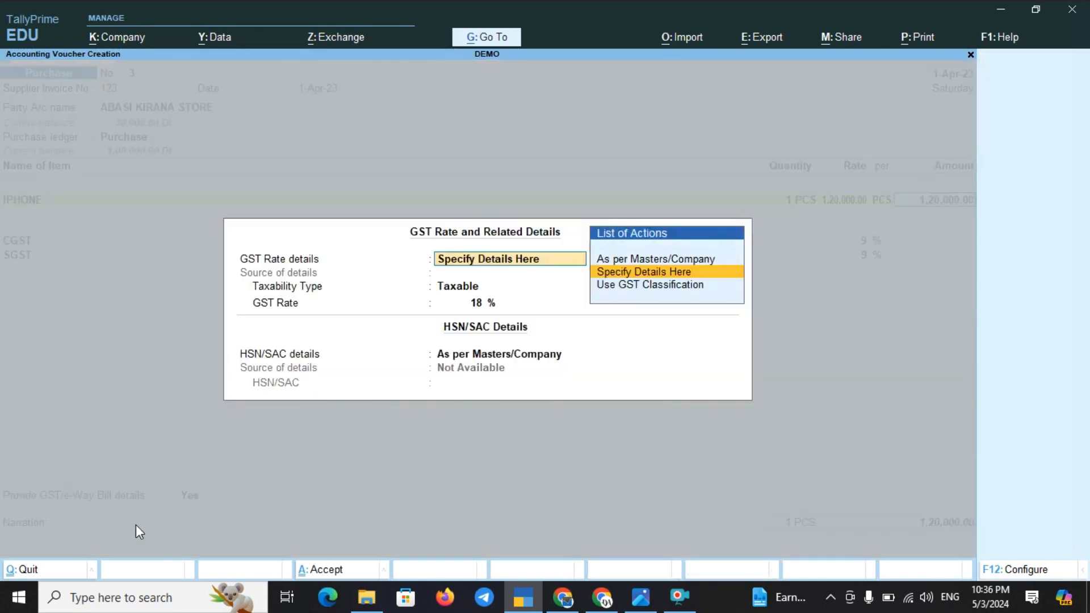
key(Up)
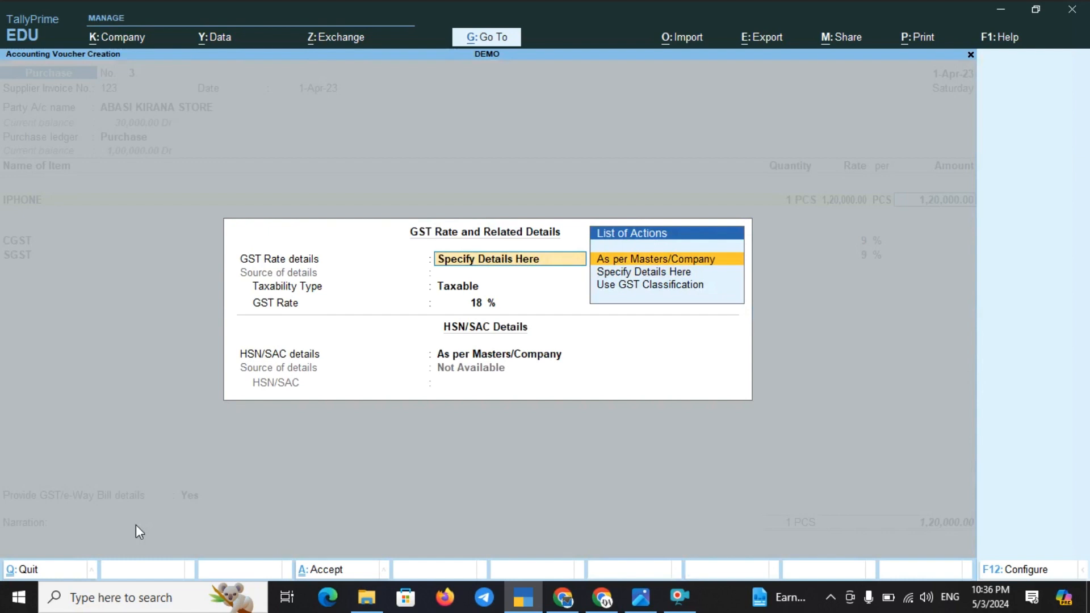
key(Return)
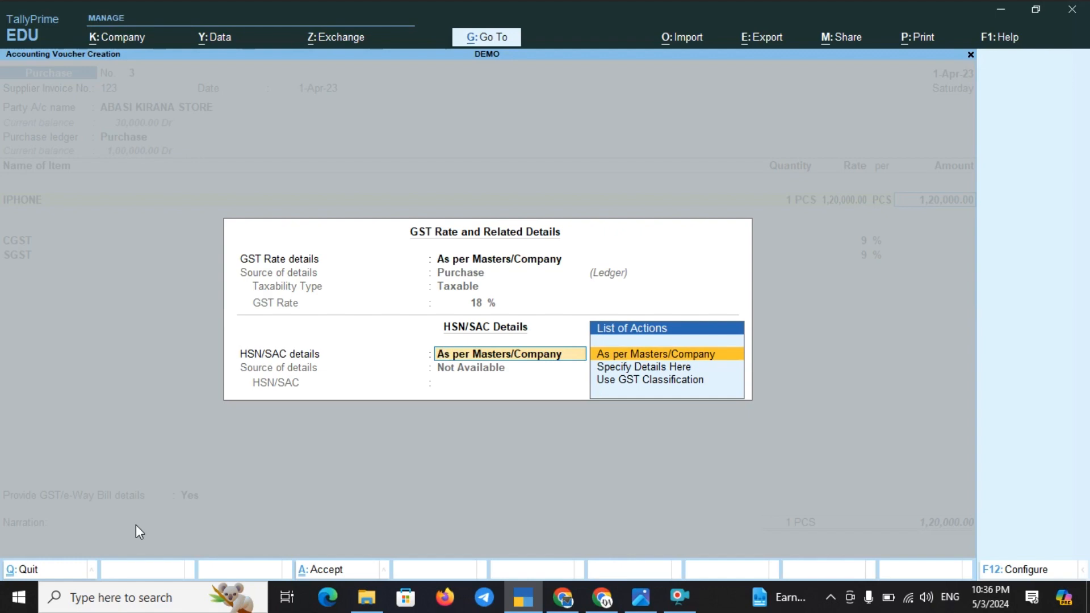
key(Return)
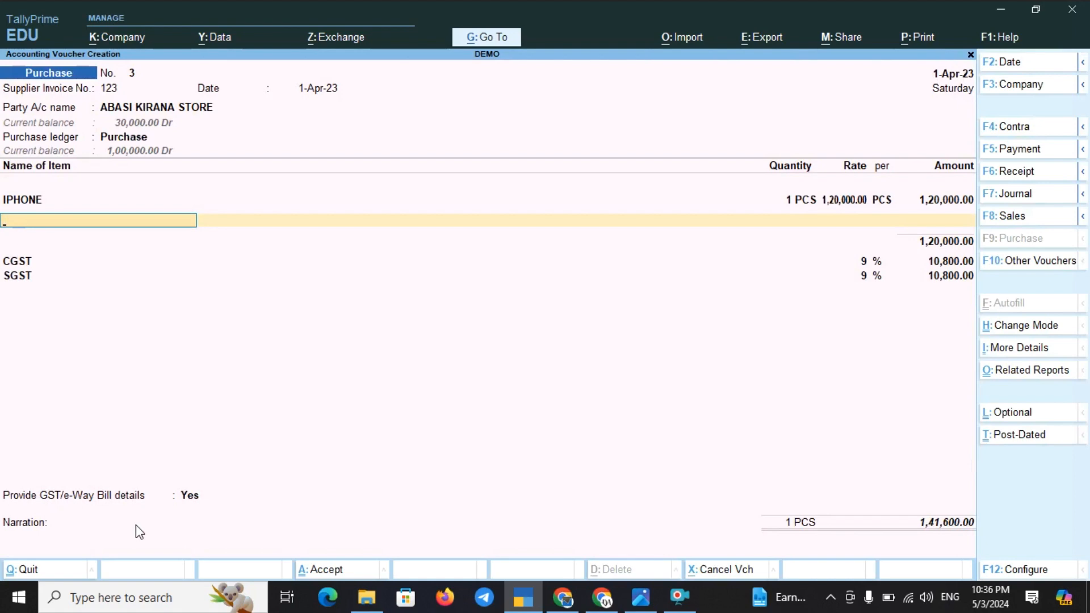
Step: End the item list, move to the CGST line's amount, and save the purchase voucher
key(Return)
key(Return)
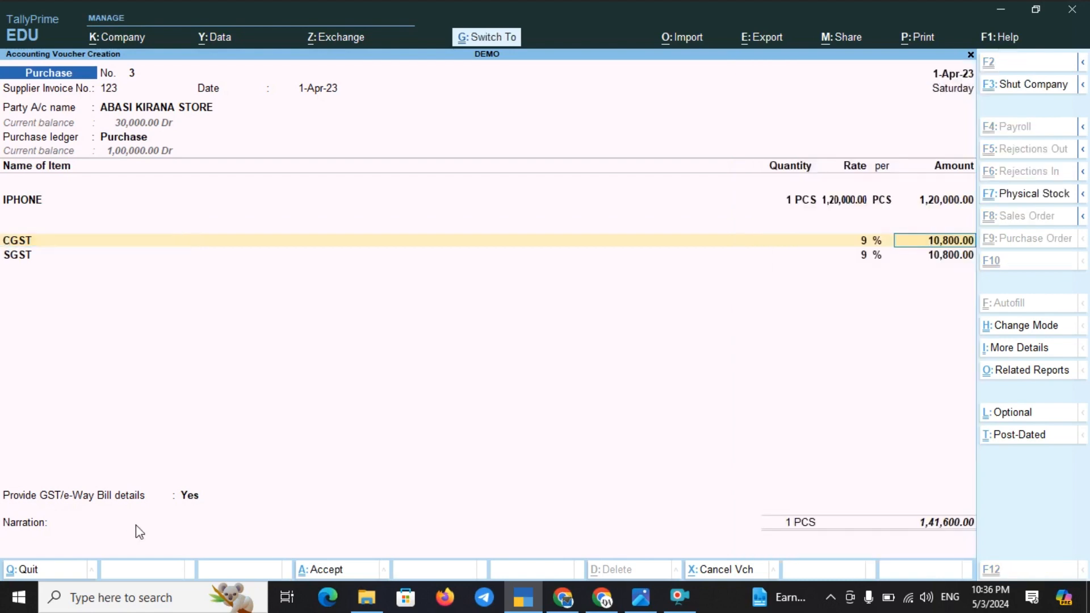
key(ctrl+a)
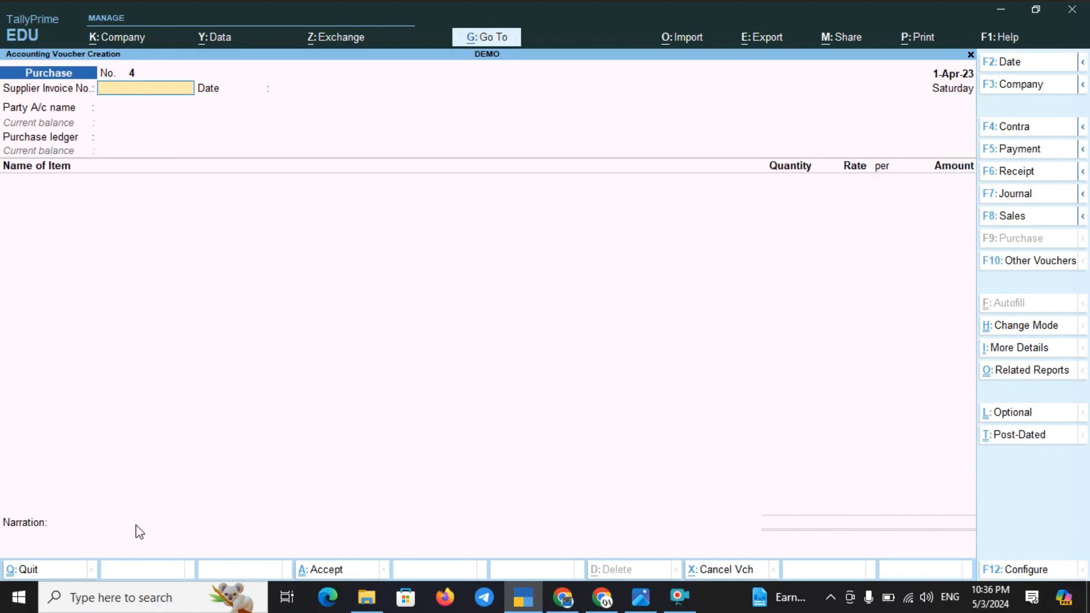
Step: Enter idjjd as the new purchase voucher's supplier invoice number and accept 1-Apr-23 as its date
text(idjjd)
key(Return)
key(Return)
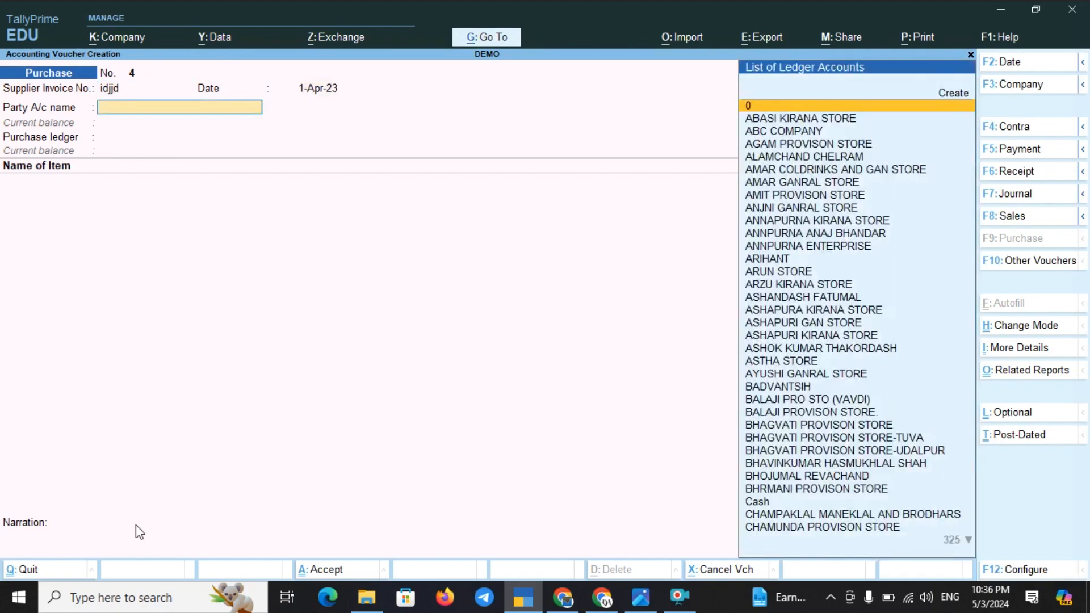
Step: Choose ARIHANT as the party account, accept the blank receipt details, and use Purchase as the purchase ledger
key(Down)
key(Down)
key(Down)
key(Down)
key(Down)
key(Down)
key(Down)
key(Down)
key(Down)
key(Down)
key(Down)
key(Down)
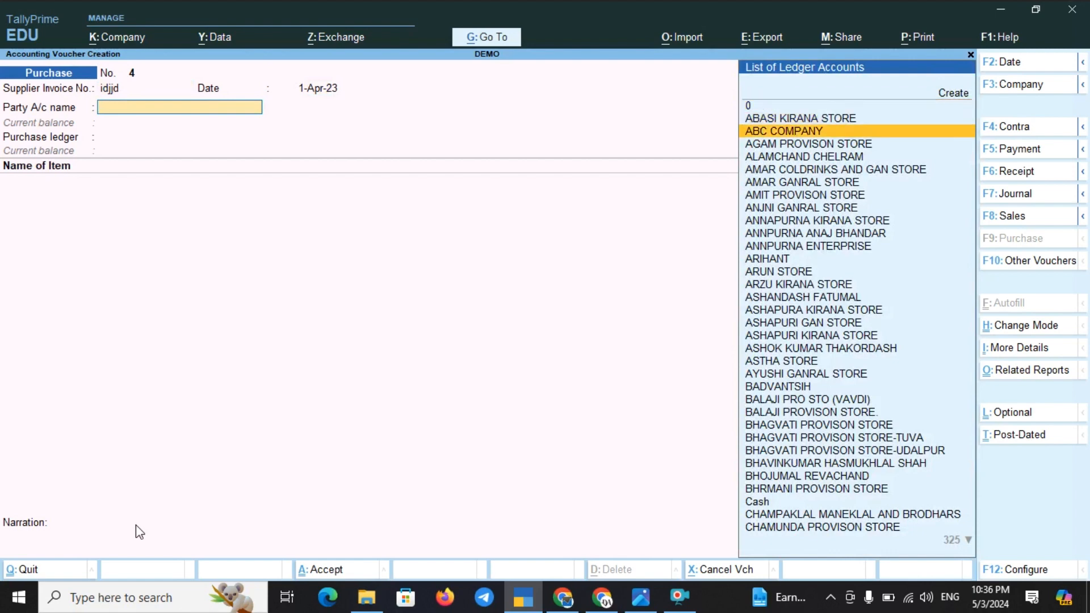
key(Return)
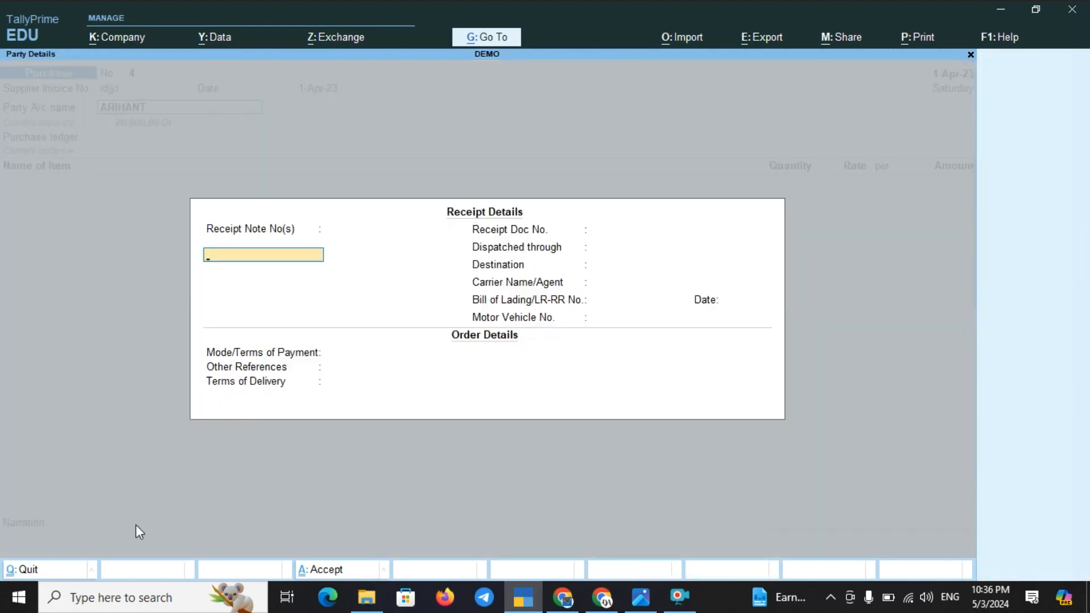
key(ctrl+a)
key(Return)
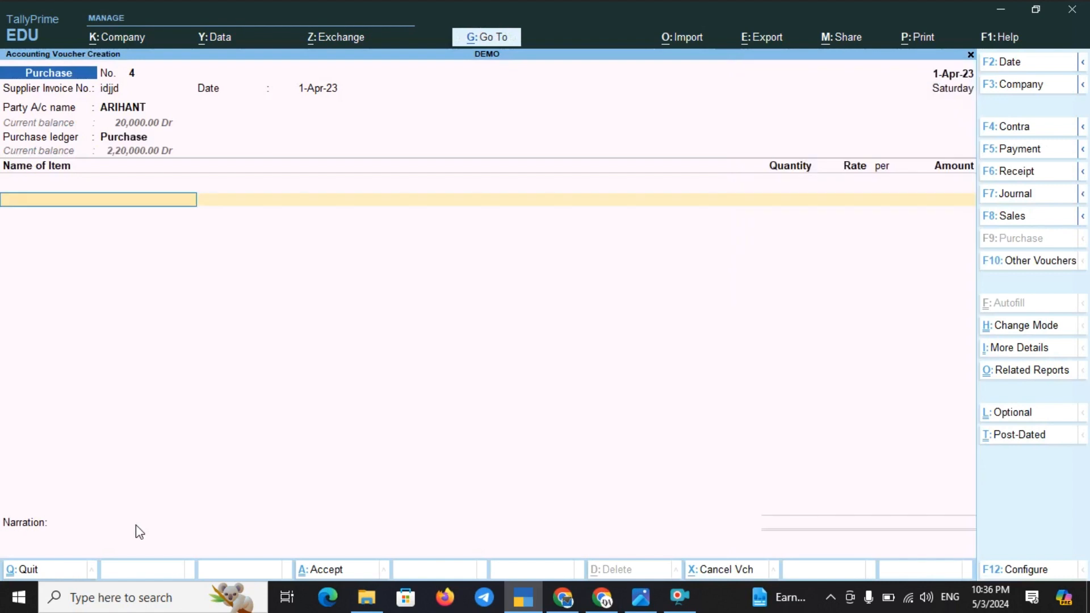
Step: Add 1 PCS of IPHONE at a rate of 1,20,000.00, accepting its GST rate and HSN/SAC details as per Masters/Company
text(I)
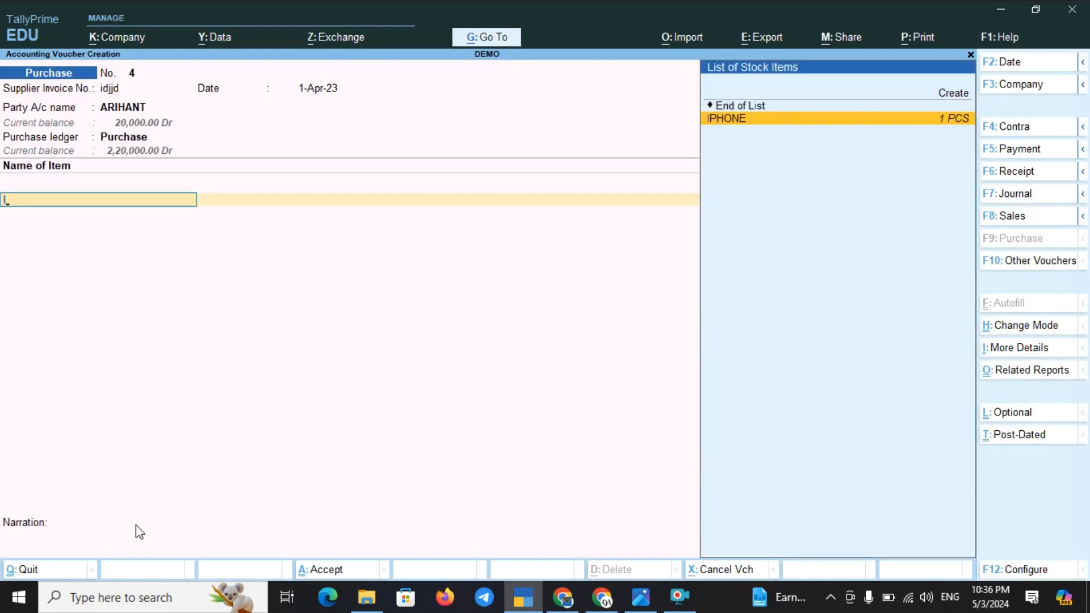
key(Return)
text(1)
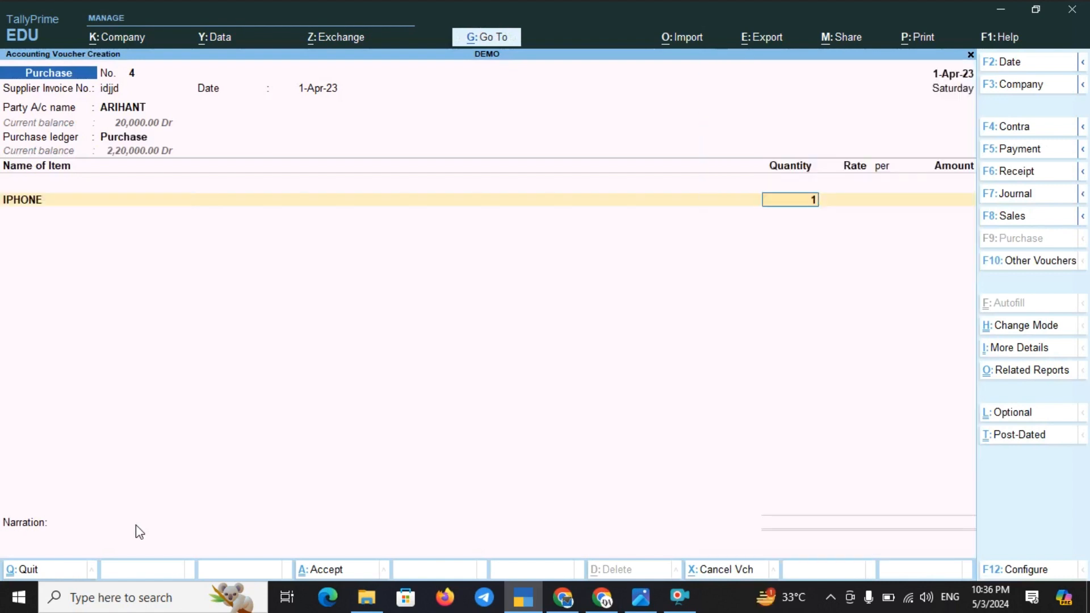
key(Return)
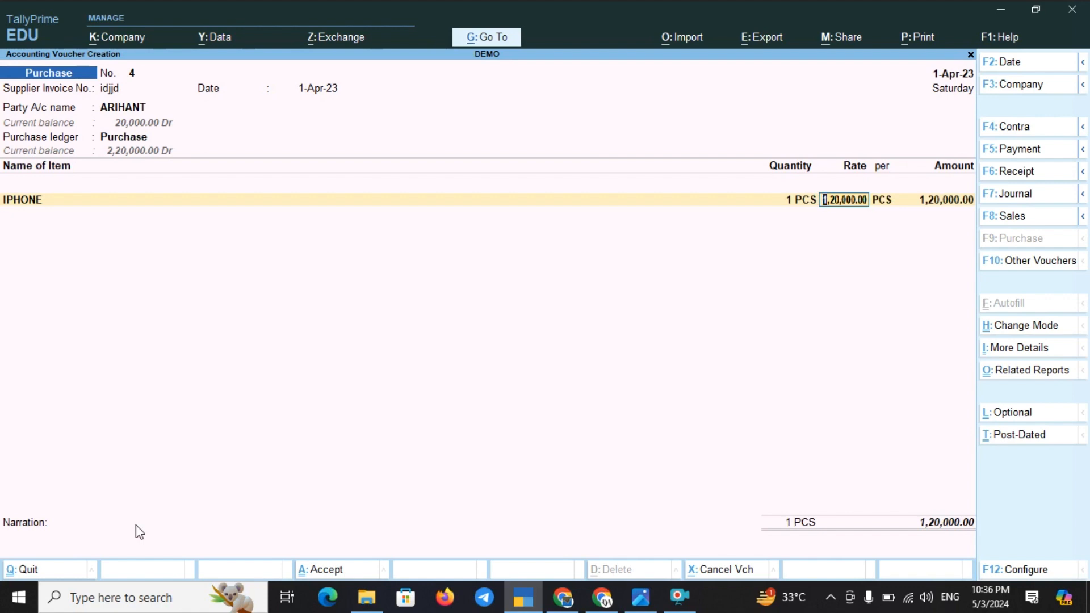
key(Return)
key(Return)
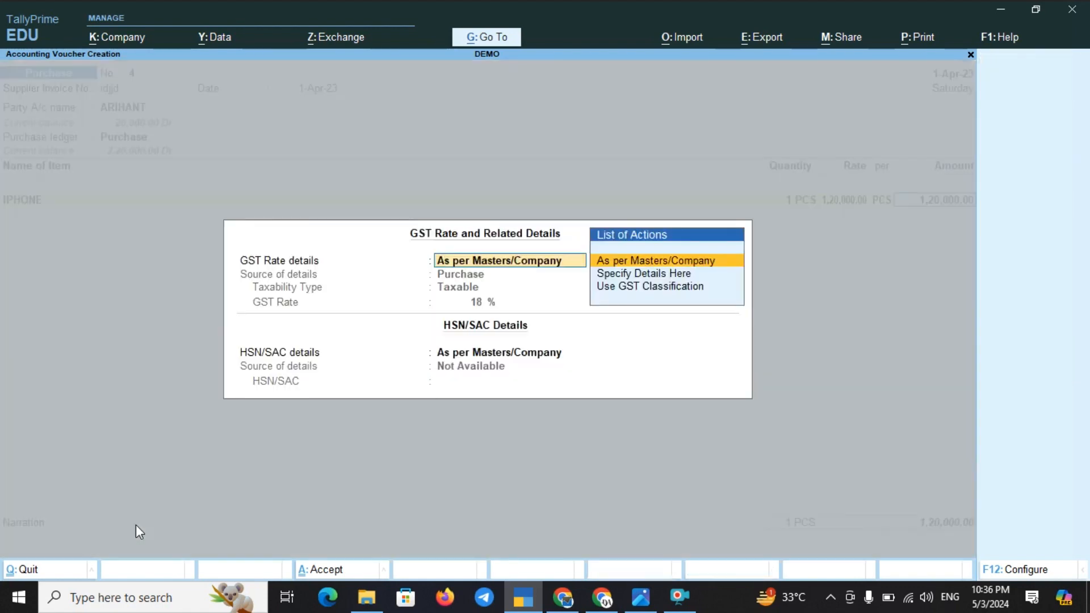
key(Return)
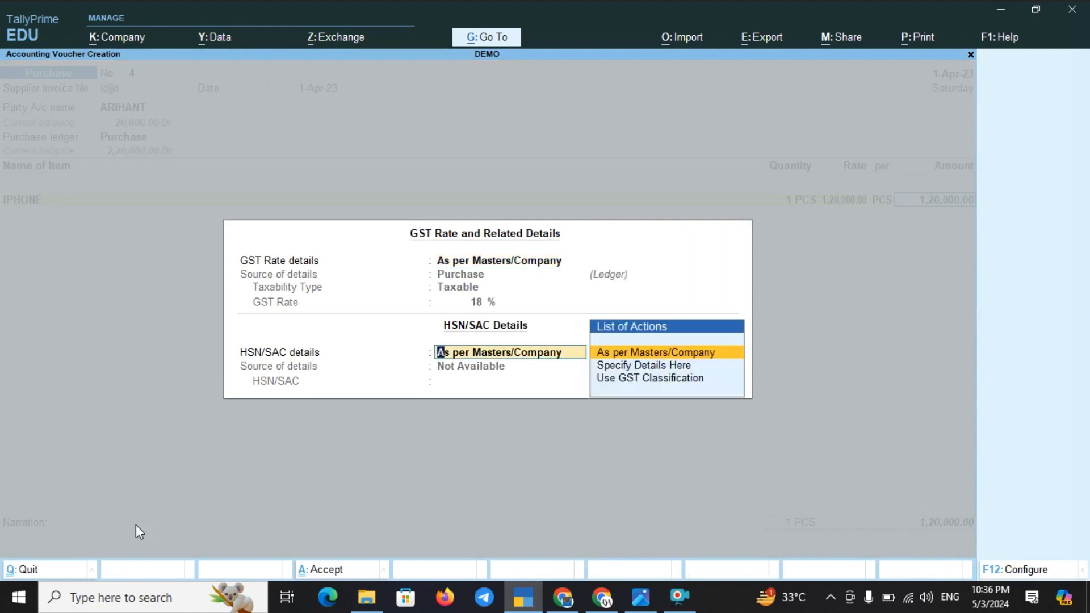
key(Return)
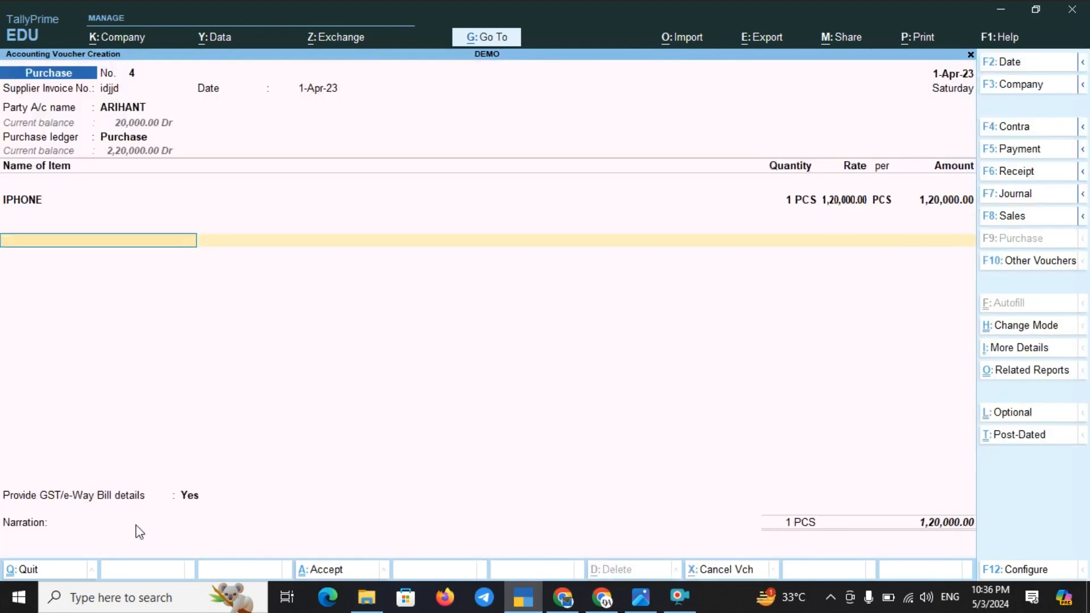
Step: Add the CGST and SGST tax ledgers below the IPHONE line and save the purchase voucher
text(Cg)
key(Return)
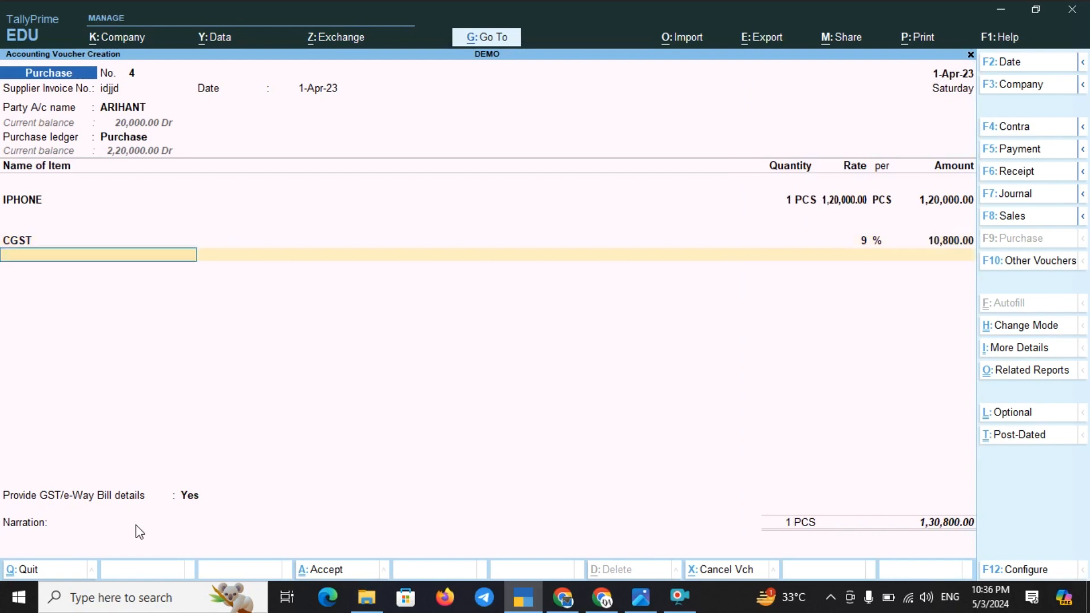
text(sg)
key(Return)
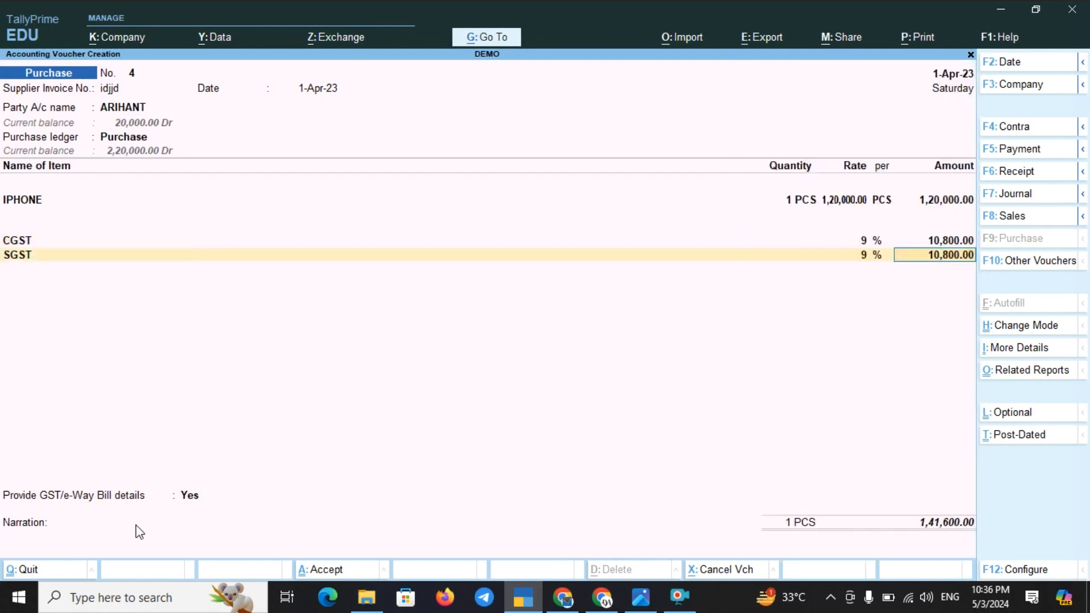
key(ctrl)
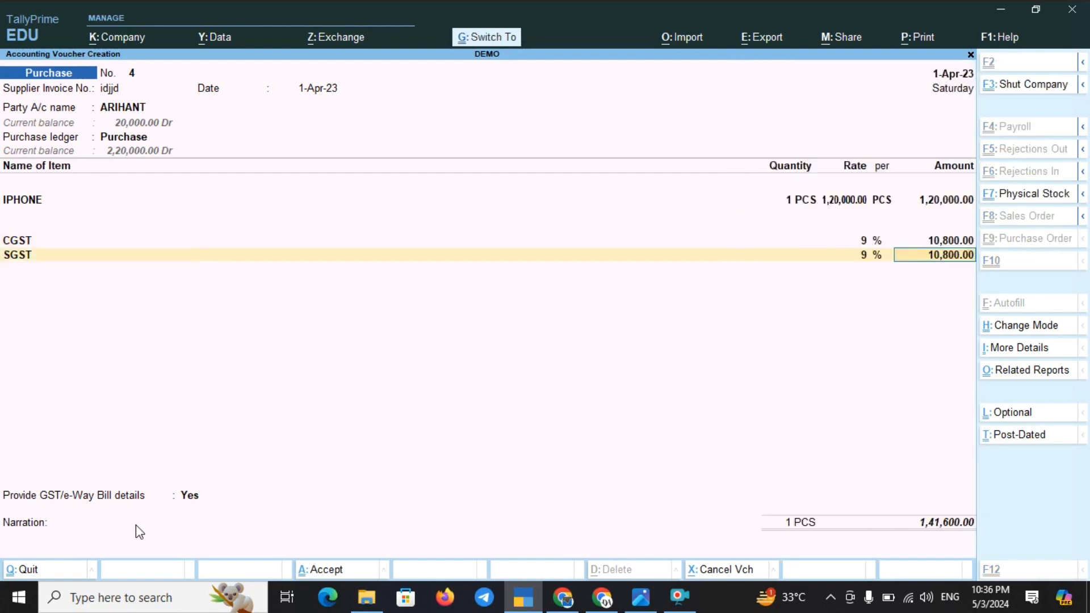
key(ctrl+a)
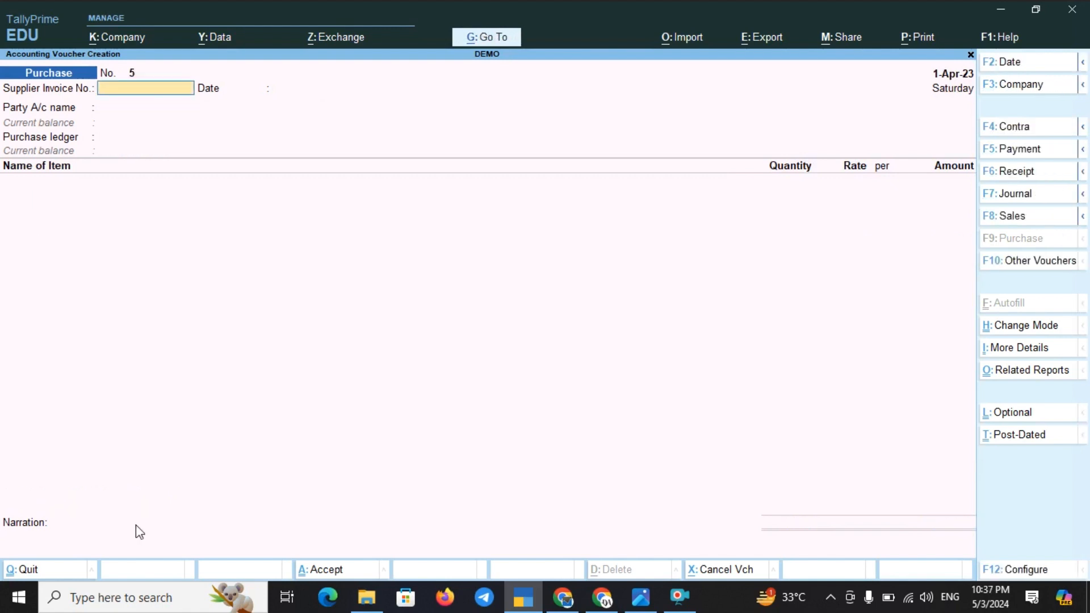
Step: Start a Sales voucher with class Not Applicable, using ABC COMPANY as party, blank dispatch details and SALES as the sales ledger
key(F8)
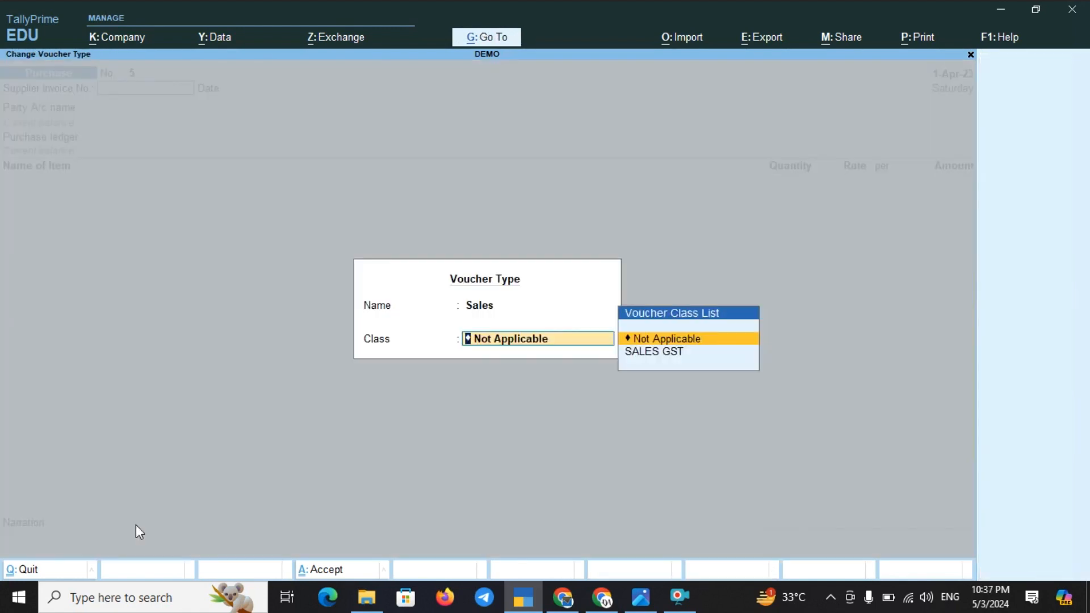
key(Return)
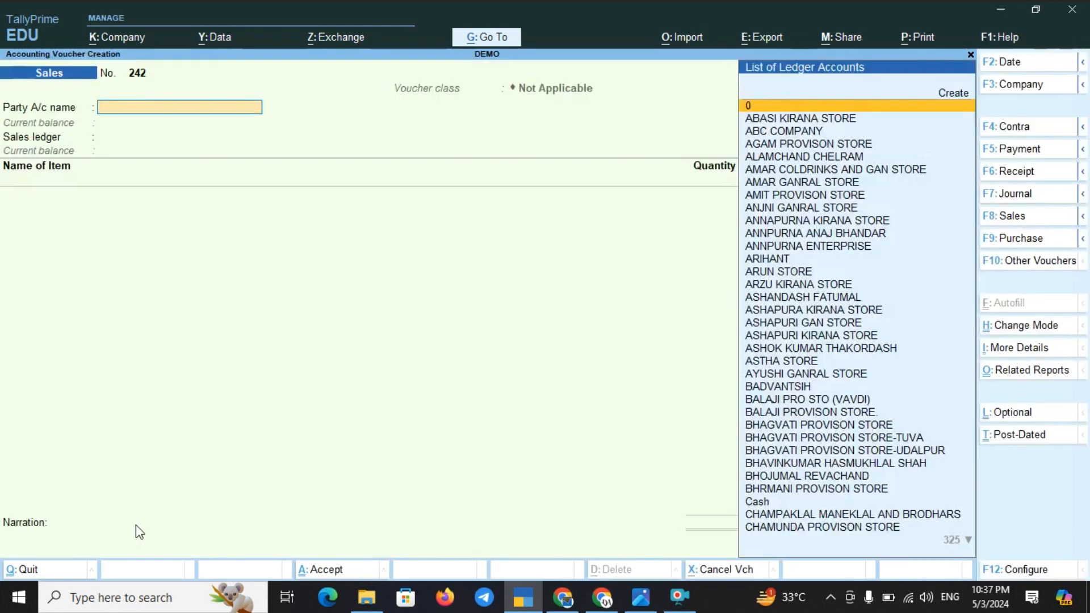
key(Down)
key(Down)
key(Return)
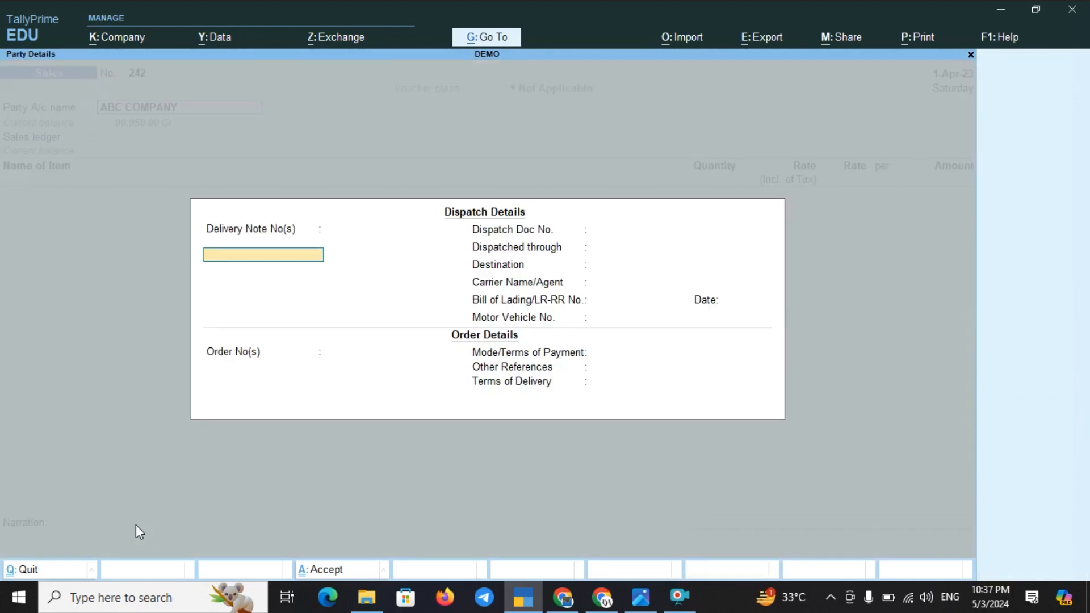
key(ctrl+a)
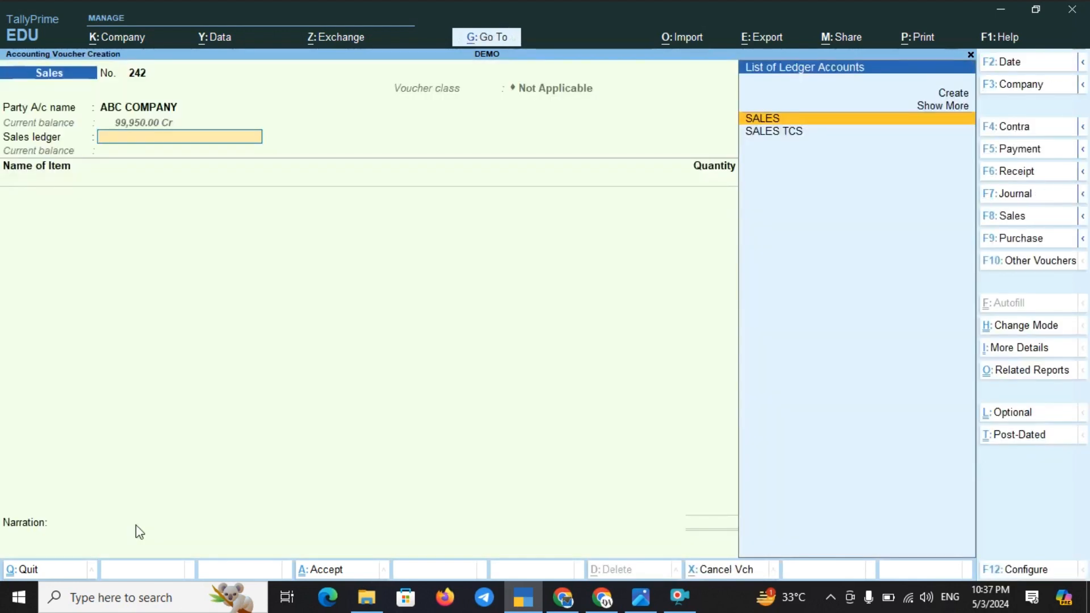
key(Return)
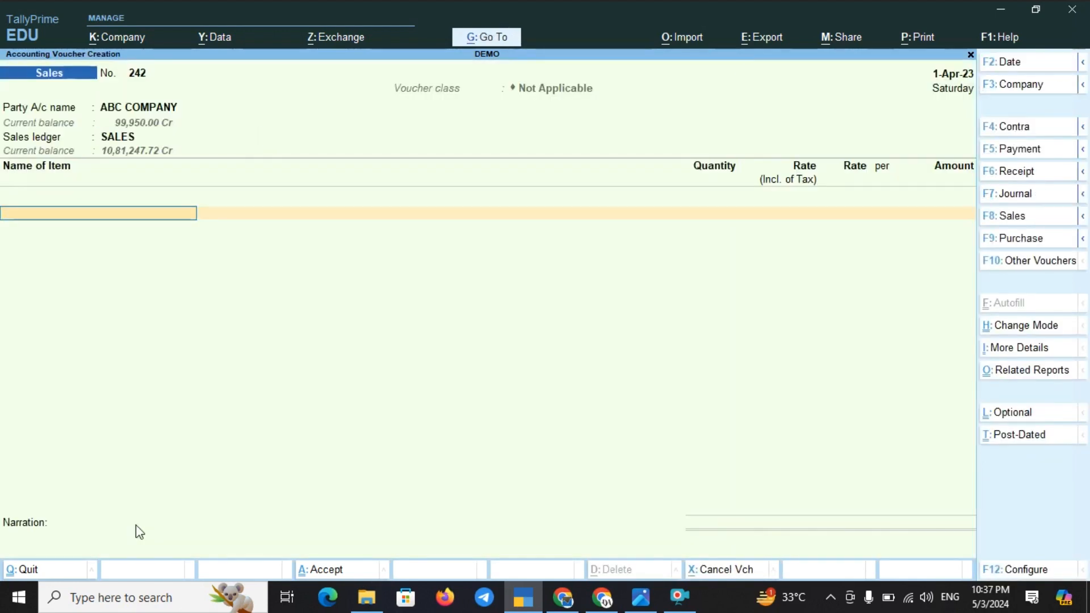
Step: Add 1 PCS of IPHONE at a tax-inclusive rate of 1,40,000 and a CGST line below it
key(Return)
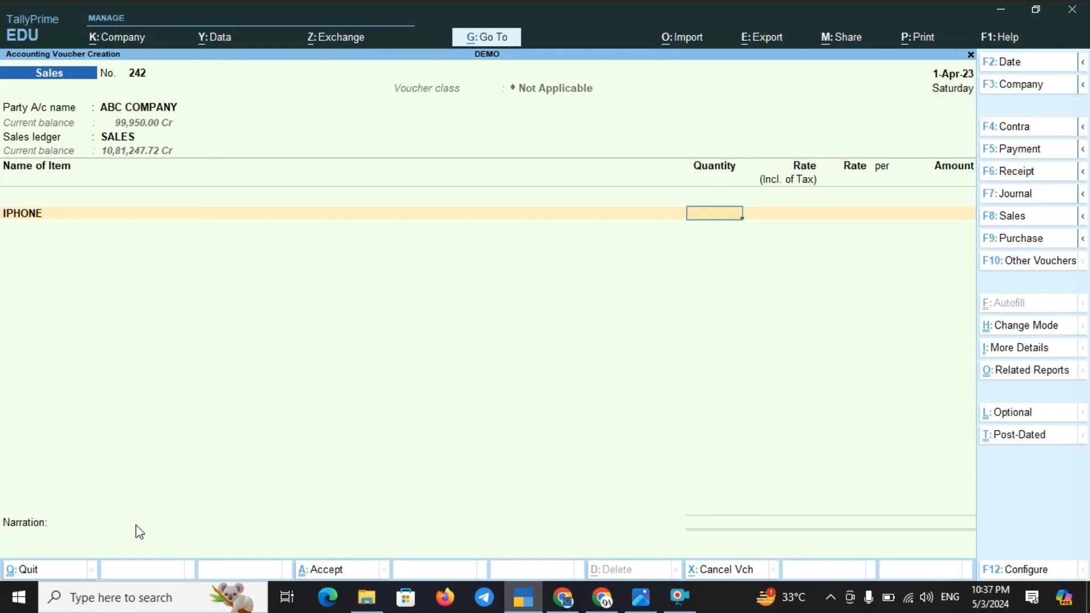
text(1)
key(Return)
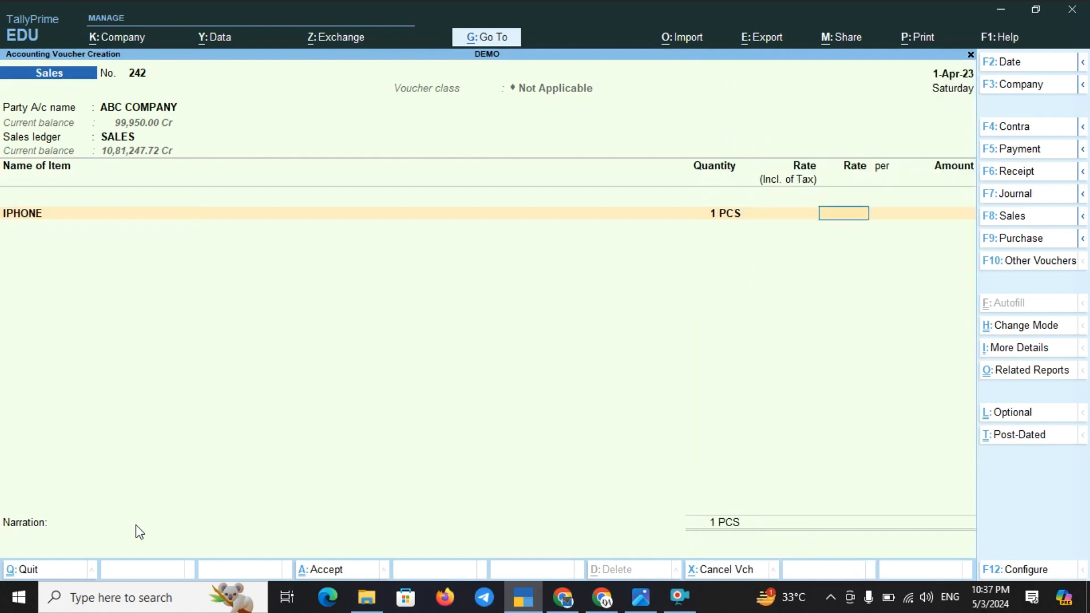
text(140000)
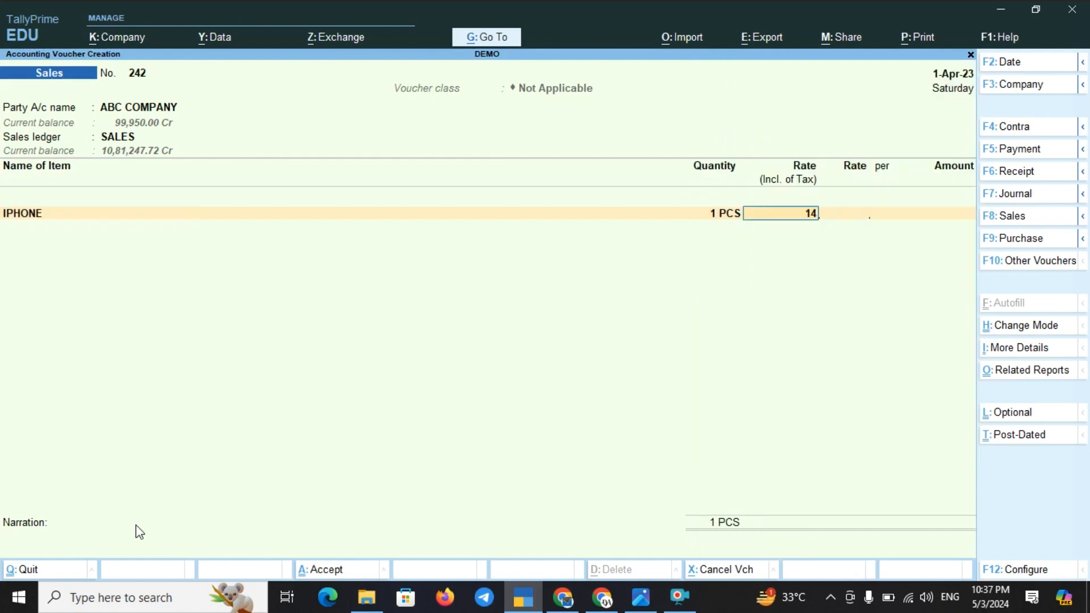
key(Return)
key(Return)
key(Return)
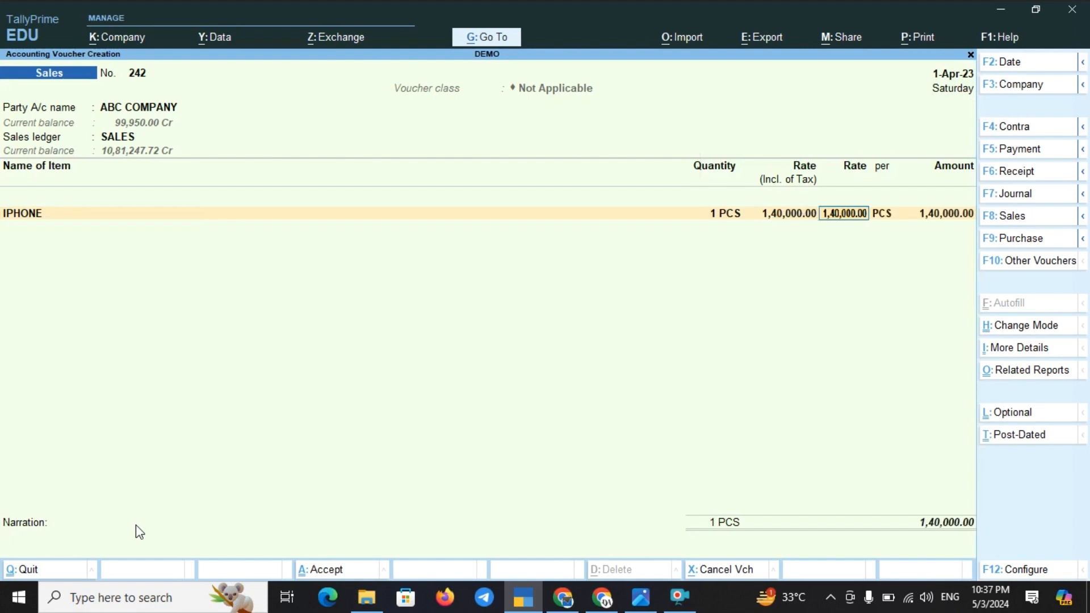
key(Return)
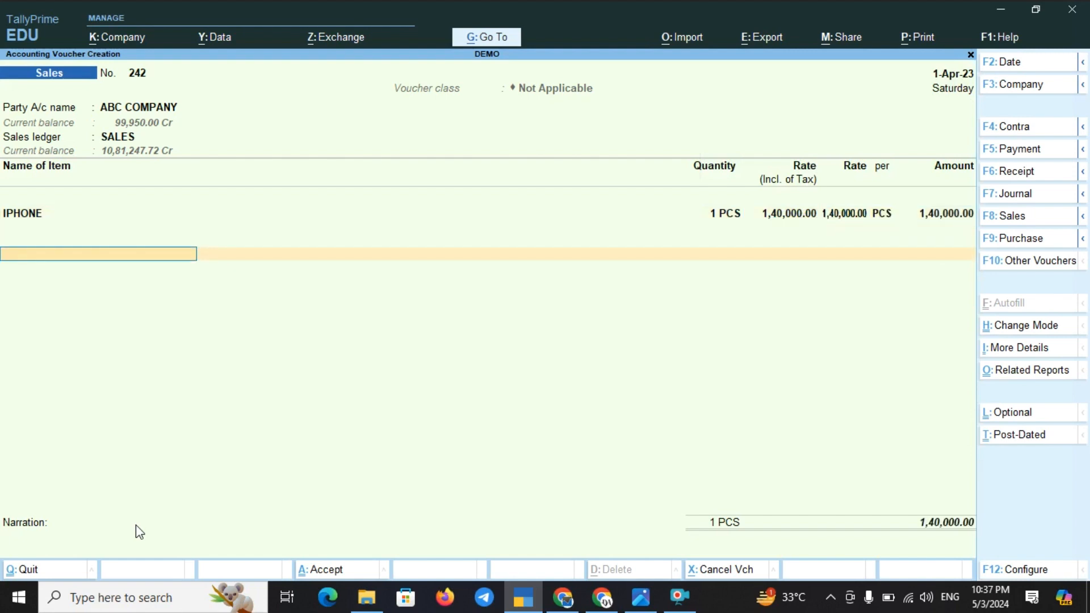
text(cgst)
key(Return)
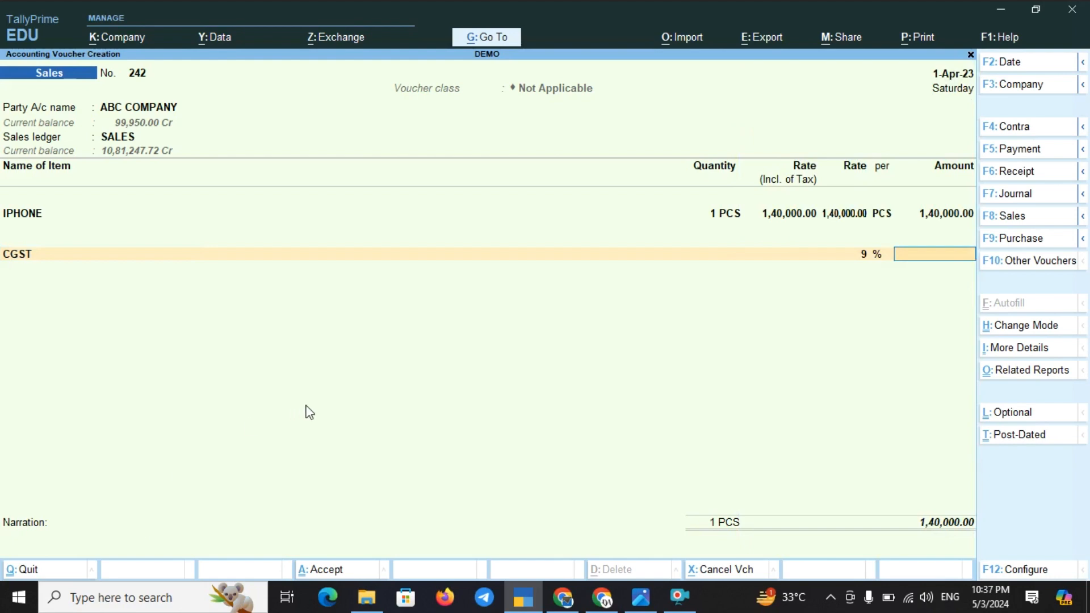
Step: Go back to the sales voucher's ledger selection and open the SALES ledger for alteration
key(BackSpace)
key(BackSpace)
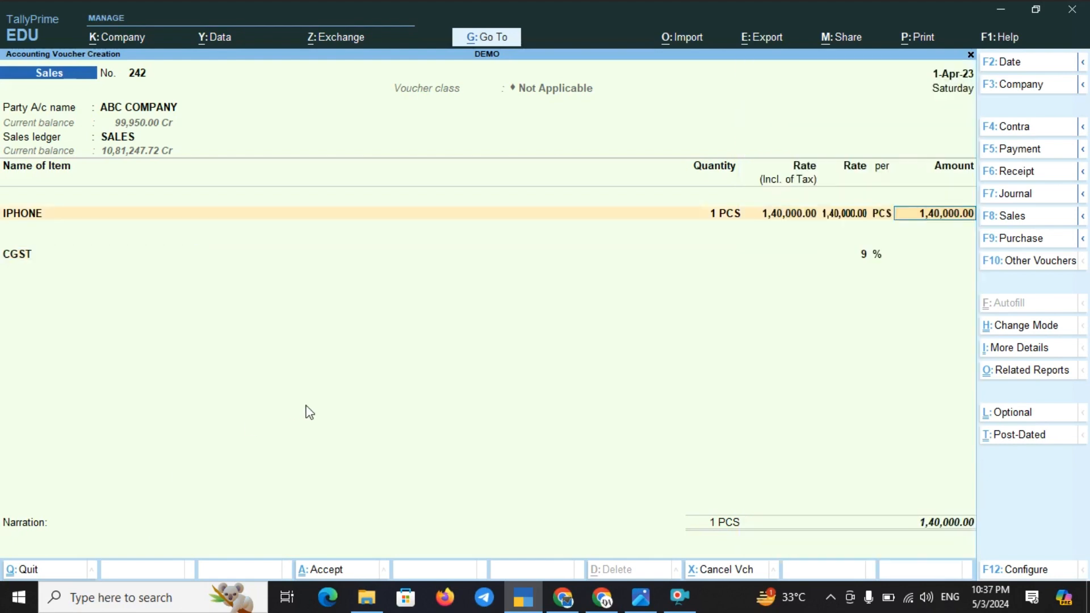
key(BackSpace)
key(BackSpace)
key(BackSpace)
key(BackSpace)
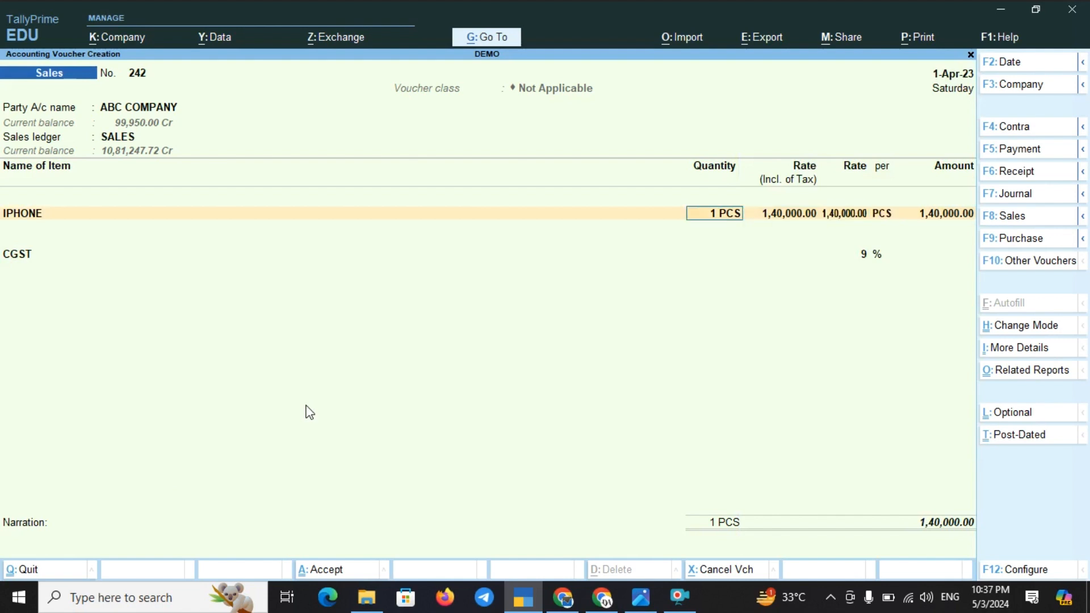
key(BackSpace)
key(BackSpace)
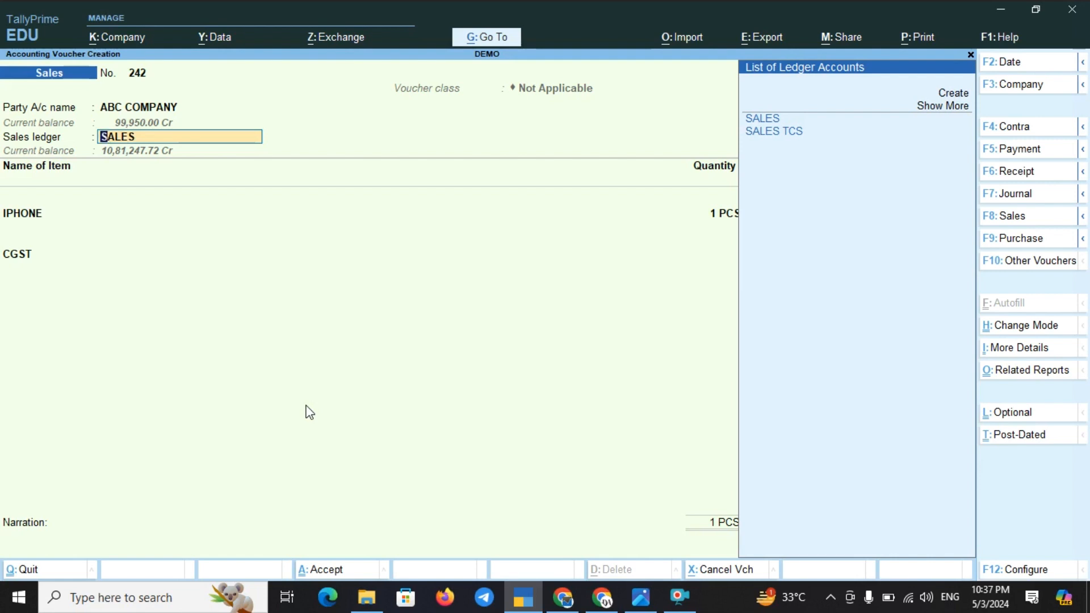
key(ctrl+Return)
Step: Set the SALES ledger's Include in Assessable Value calculation to Not Applicable and its GST applicability to Applicable
key(Return)
key(Return)
key(Return)
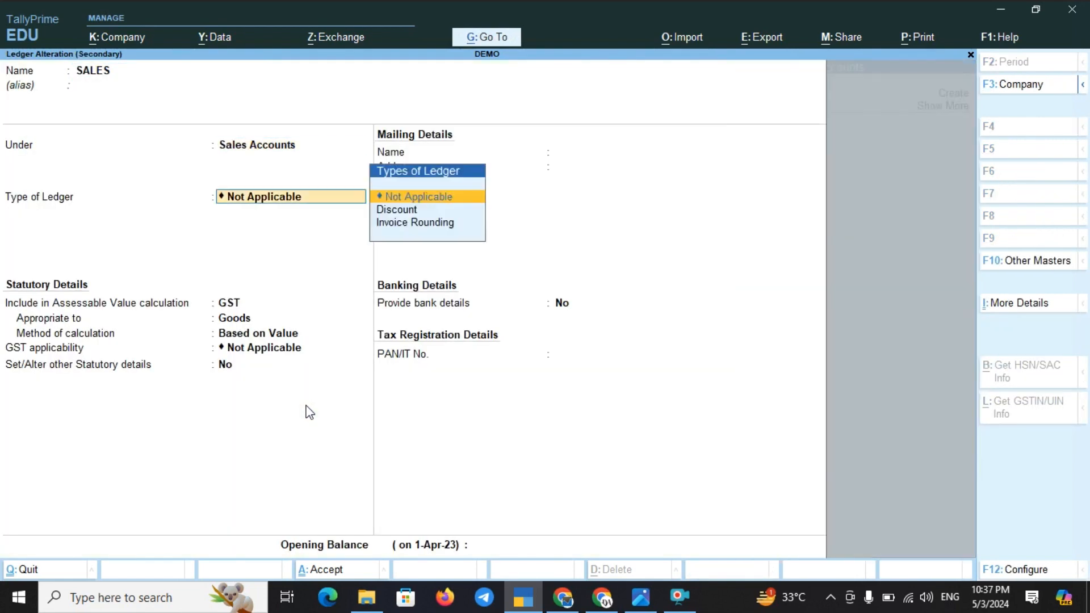
key(Return)
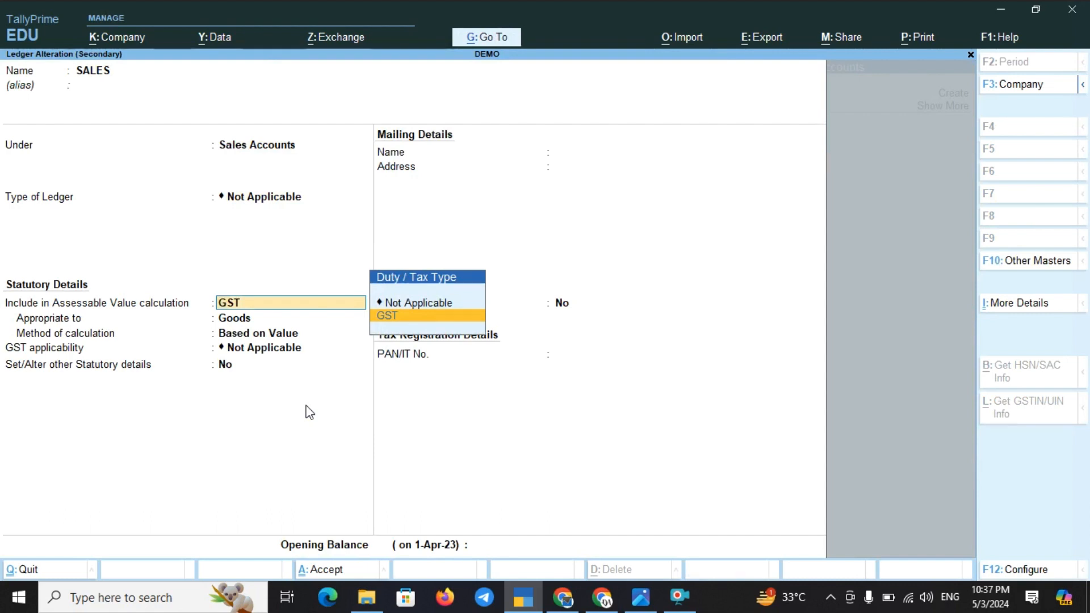
key(Up)
key(Return)
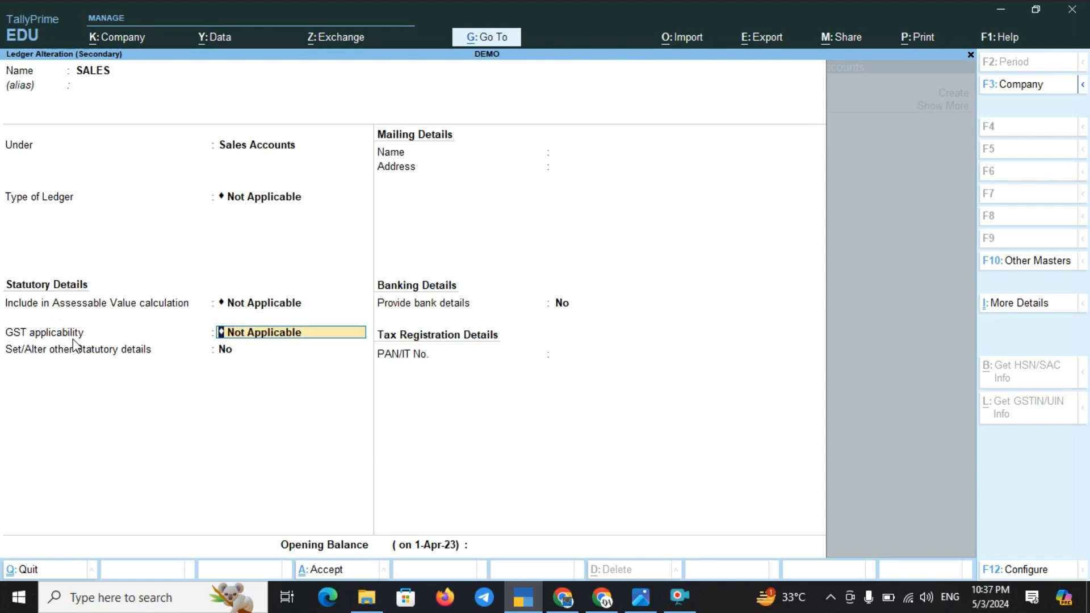
key(y)
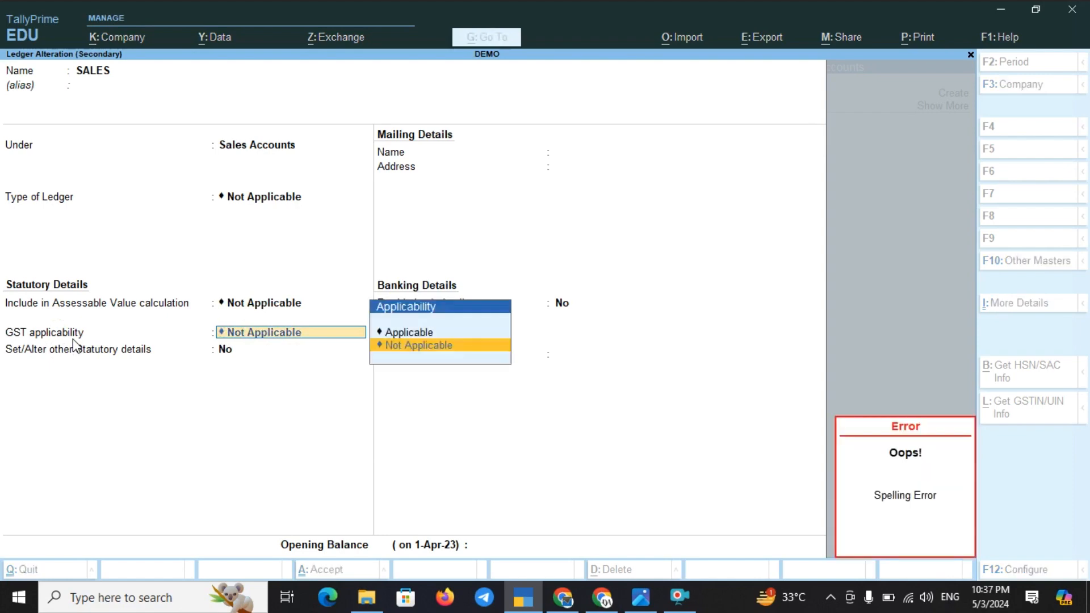
key(Up)
key(Return)
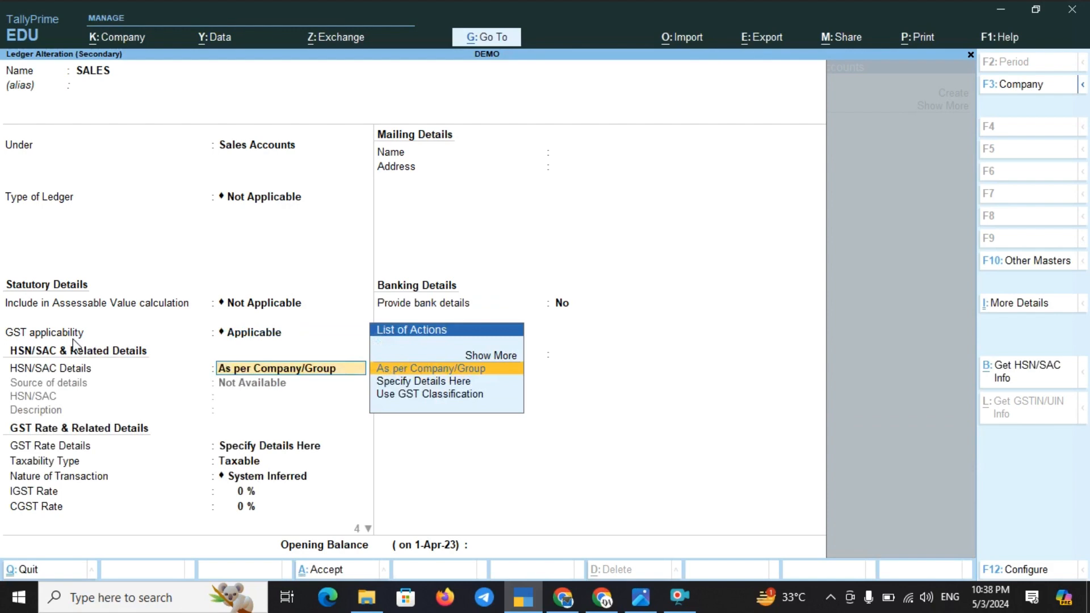
Step: Keep HSN/SAC as per Company/Group and the rate details as specified here and Taxable, with nature of transaction Local Sales - Taxable
key(Return)
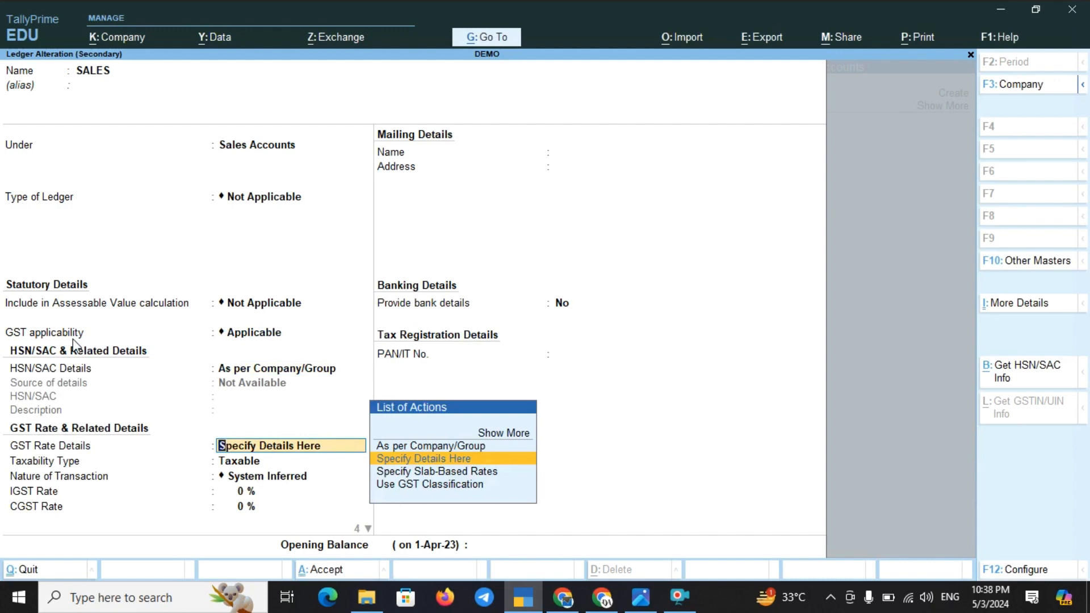
key(Return)
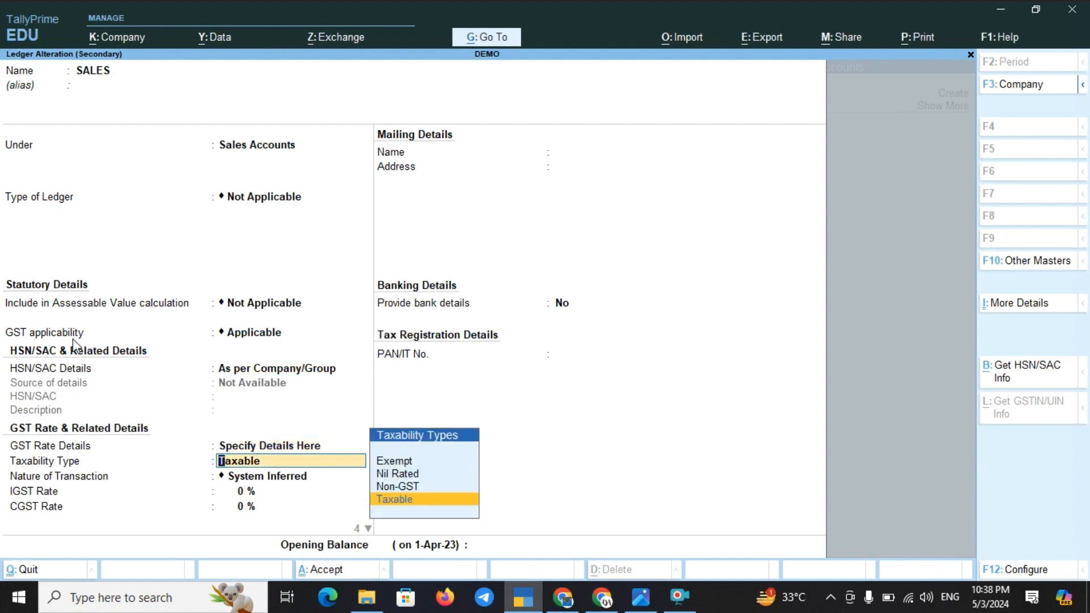
key(Return)
key(Down)
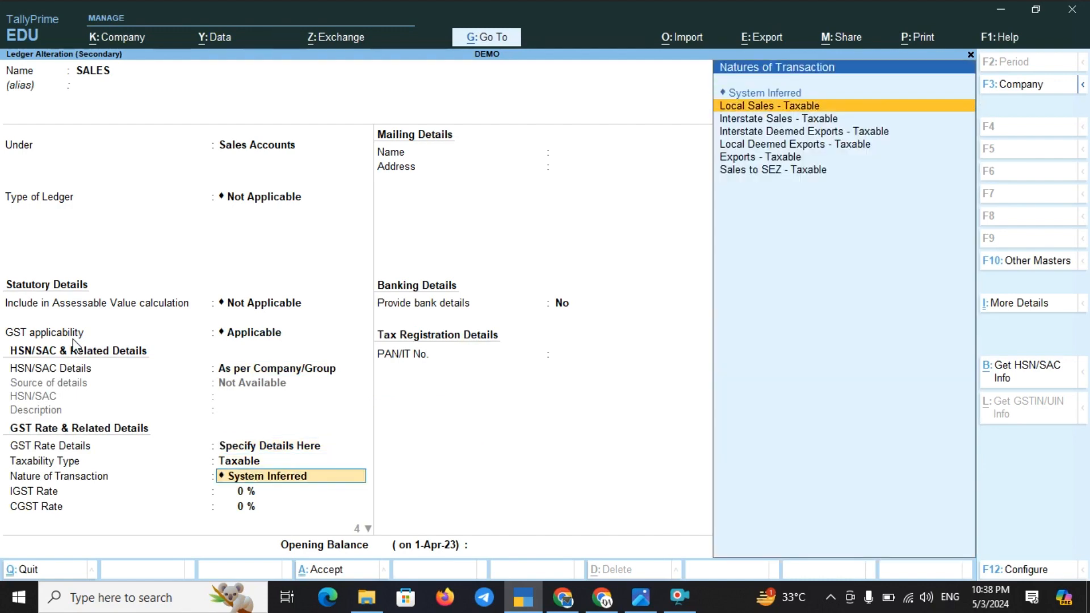
key(Return)
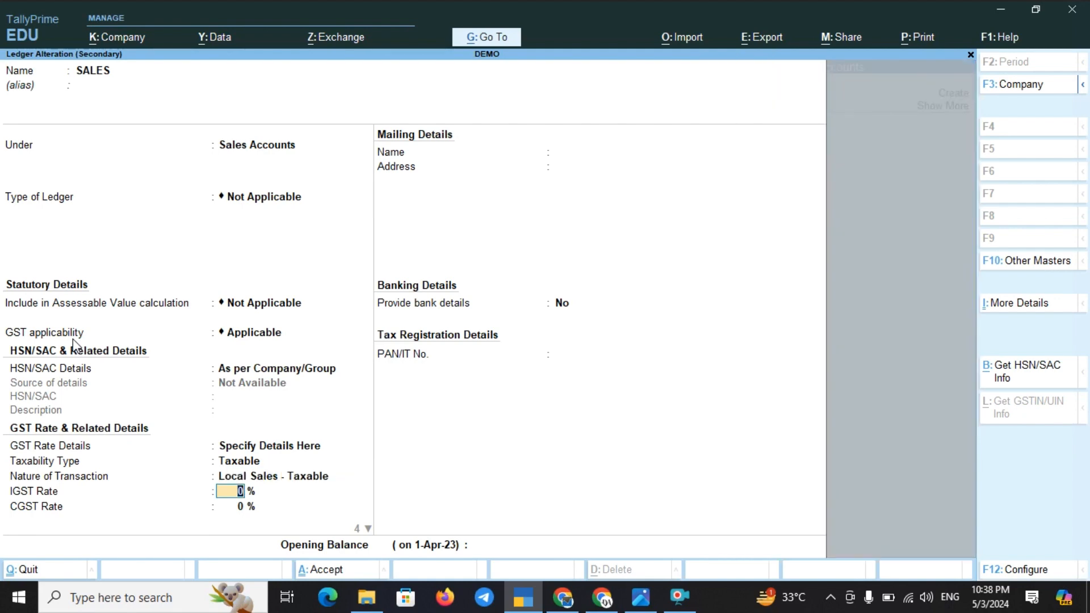
Step: Set the SALES ledger's IGST rate to 18% effective from 1-Apr-23, and return to its Type of Supply
text(18)
key(Return)
key(Return)
key(Return)
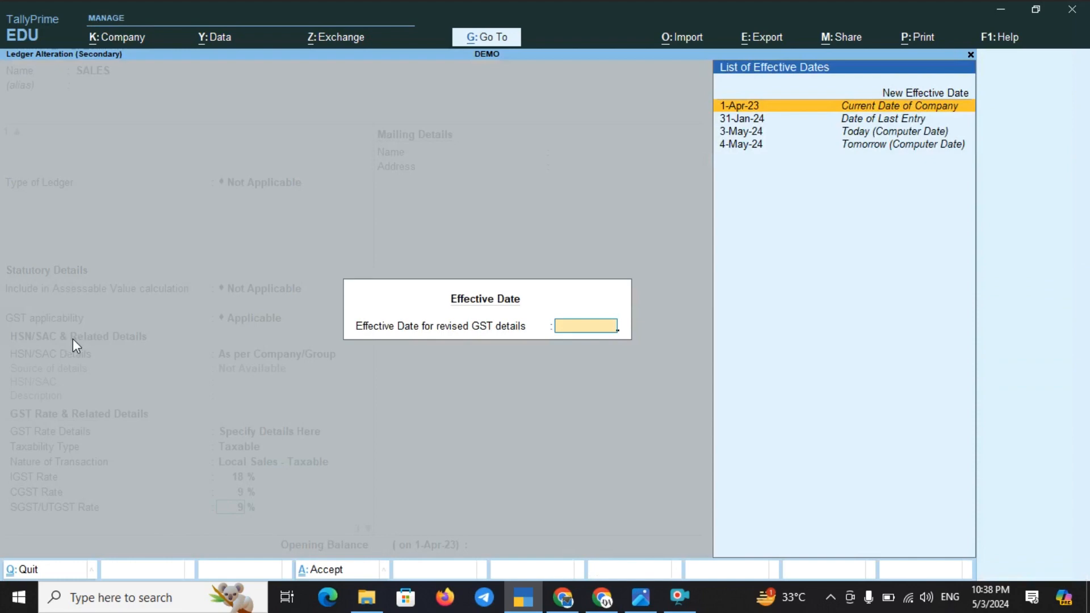
key(Return)
key(Return)
key(BackSpace)
key(BackSpace)
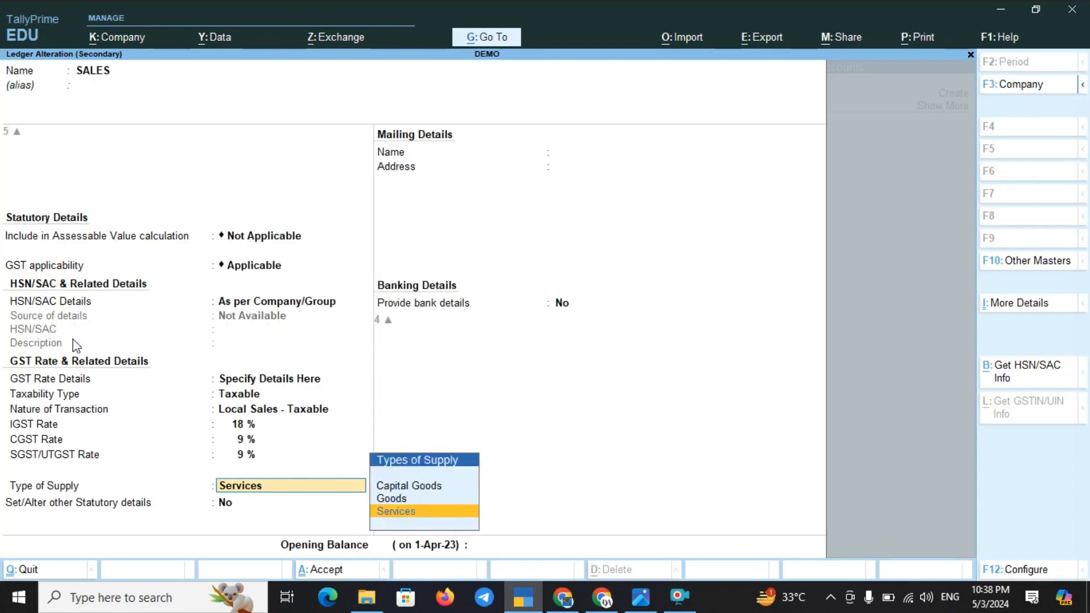
Step: Set the SALES ledger's Type of Supply to Goods, keep bank details at No, and accept the altered ledger
key(Up)
key(Return)
key(Return)
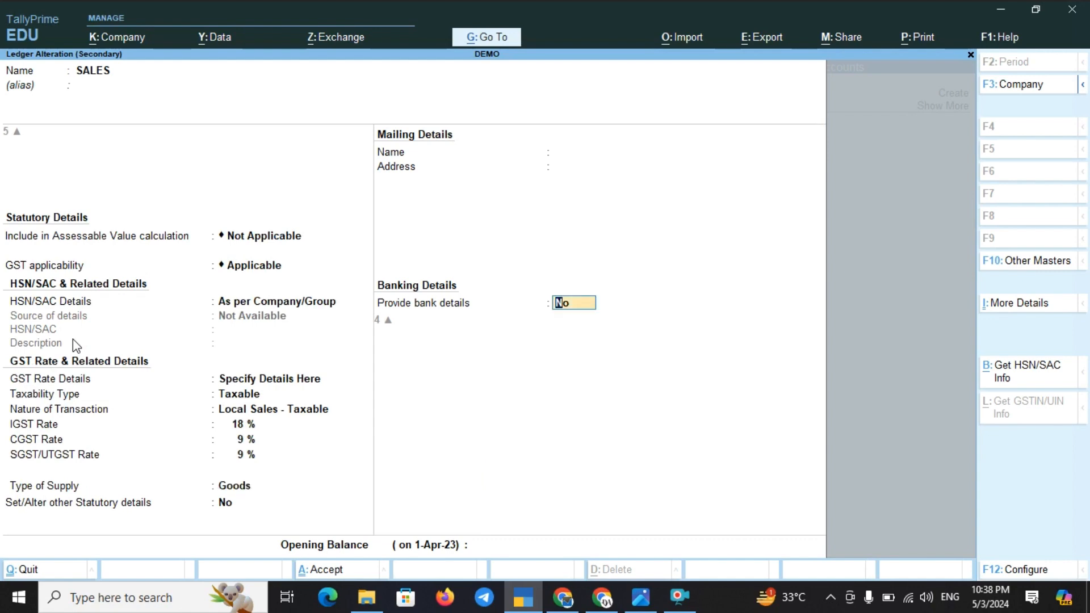
key(Return)
key(Return)
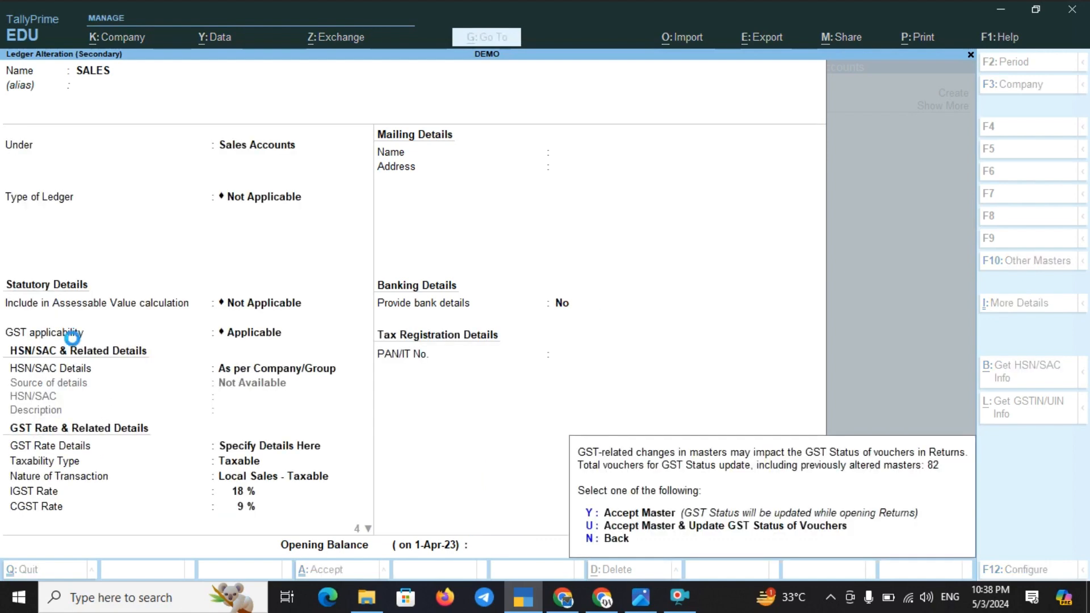
key(a)
key(Return)
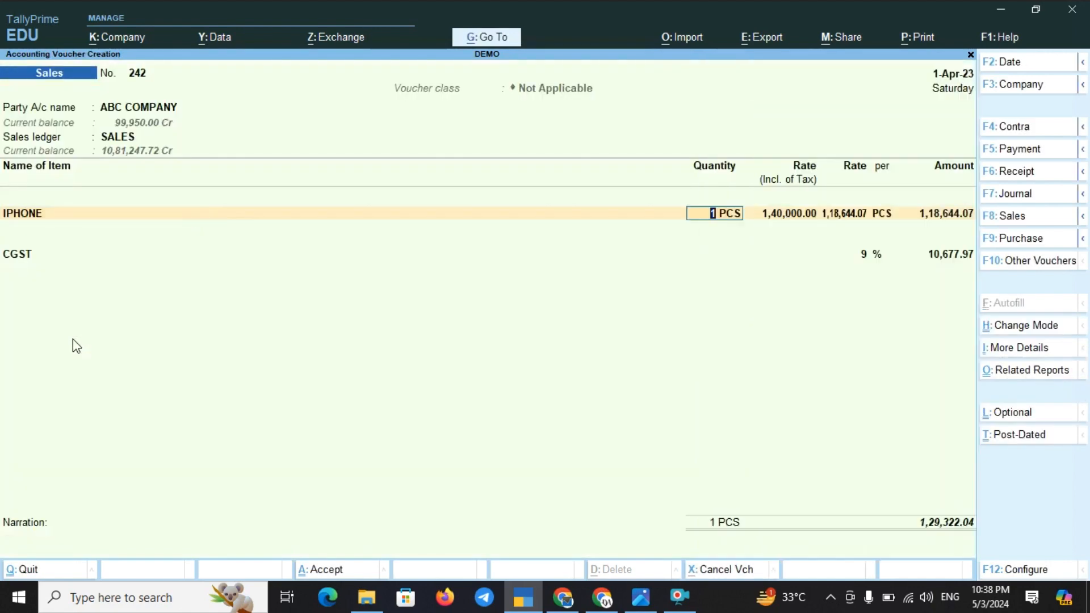
Step: Keep the IPHONE line's quantity and rates, with GST rate and HSN/SAC details as per Masters/Company
key(Return)
key(Return)
key(Return)
key(Return)
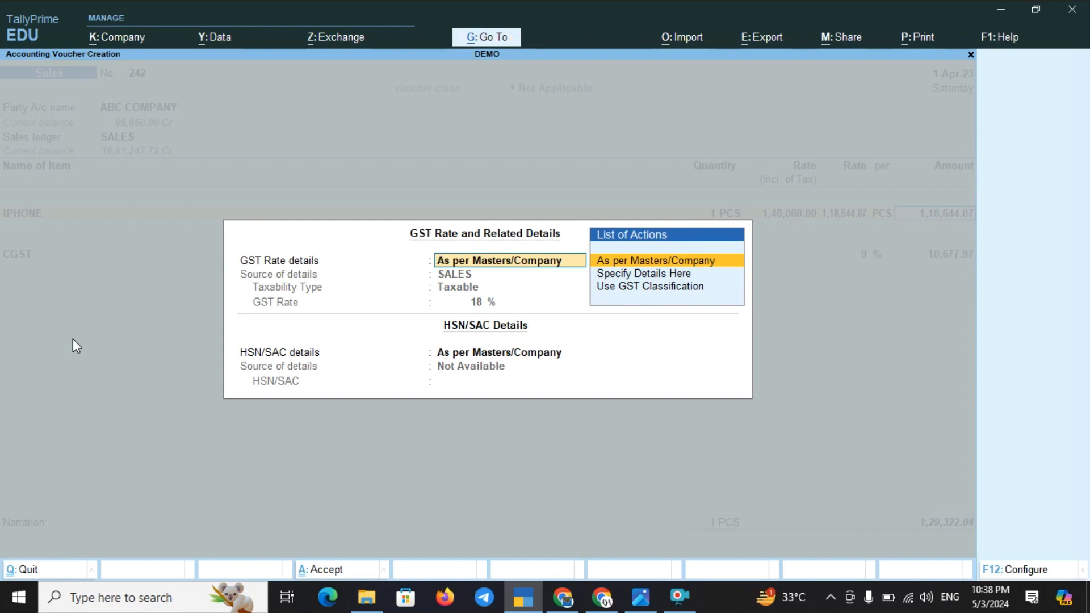
key(Return)
key(Return)
key(Return)
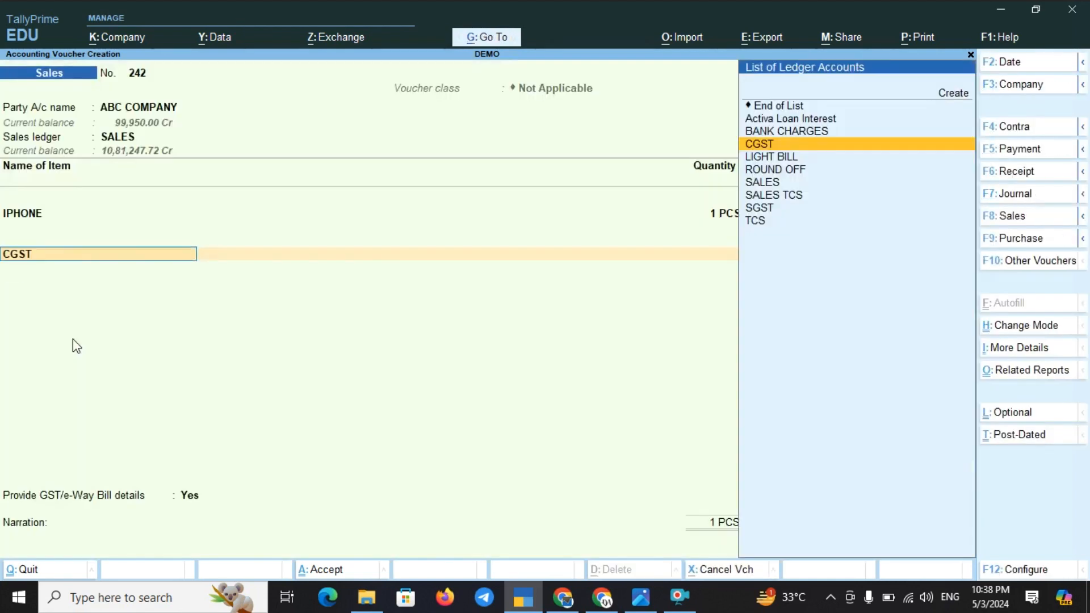
Step: Keep the CGST line in the sales voucher and add the SGST ledger below it
key(Return)
key(Return)
key(BackSpace)
key(Return)
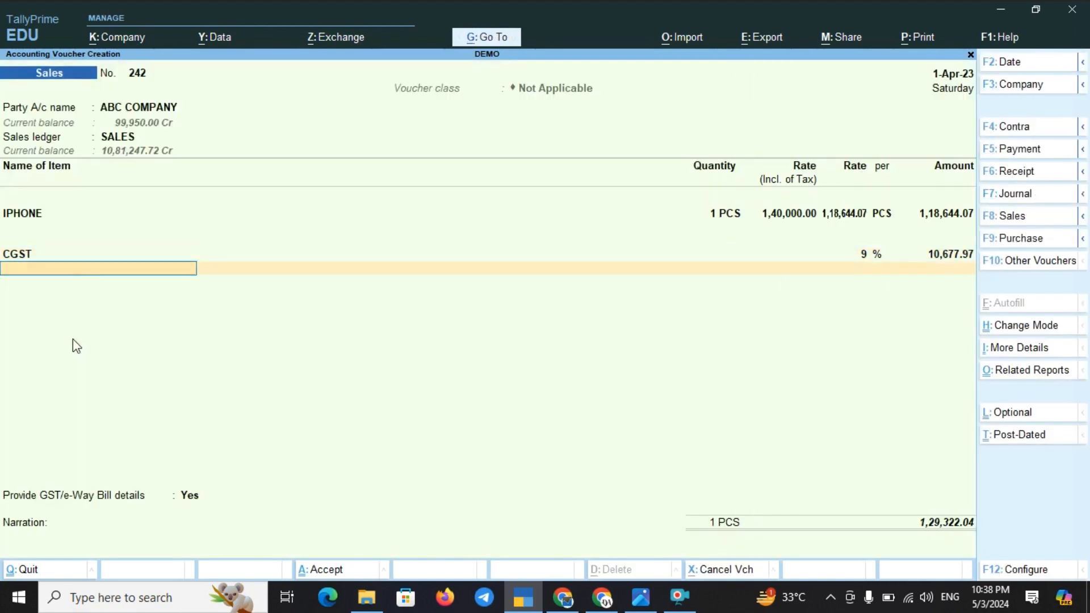
text(S)
key(Down)
key(Down)
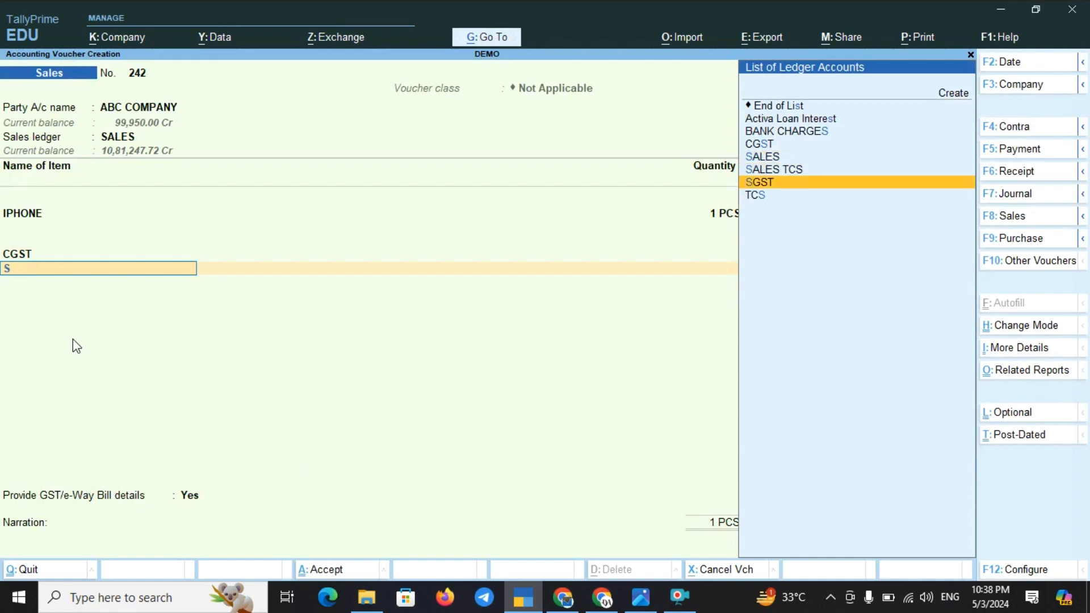
key(Return)
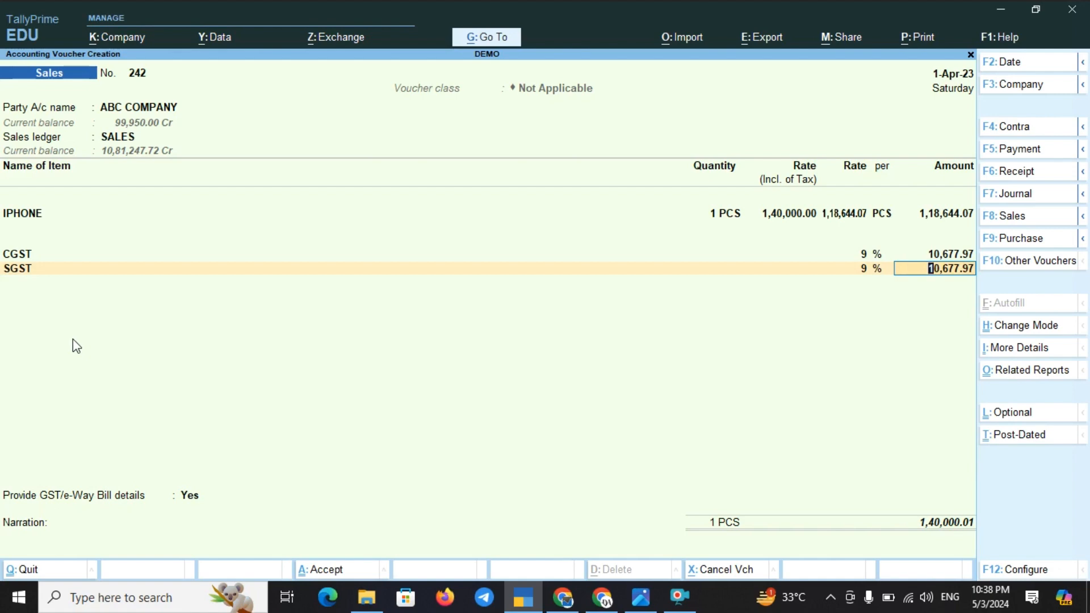
Step: Go back to the sales voucher's IPHONE item and open that stock item for alteration
key(BackSpace)
key(BackSpace)
key(BackSpace)
key(BackSpace)
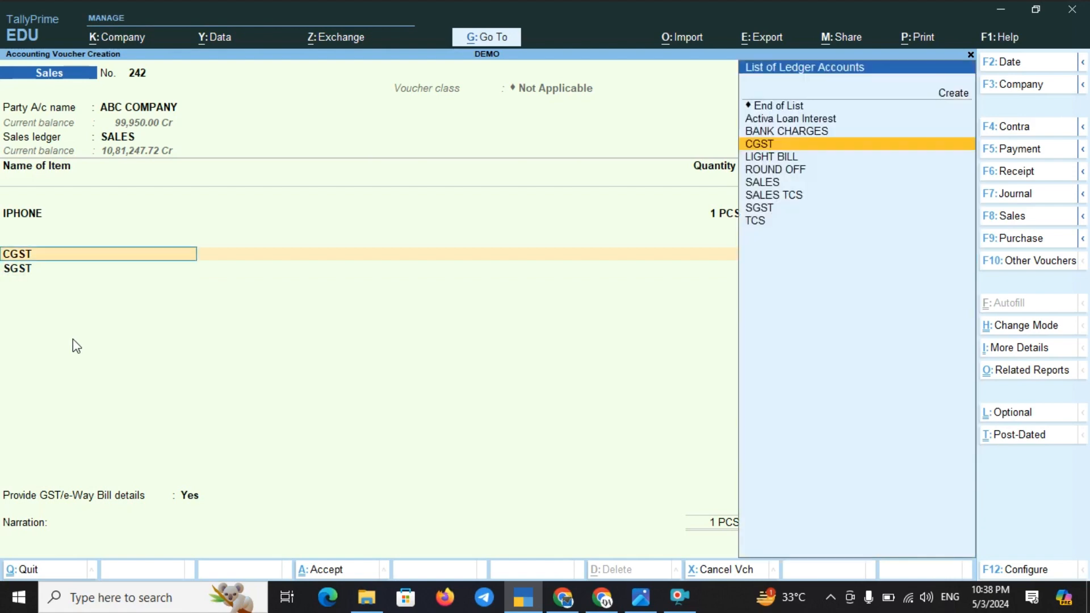
key(BackSpace)
key(BackSpace)
key(BackSpace)
key(BackSpace)
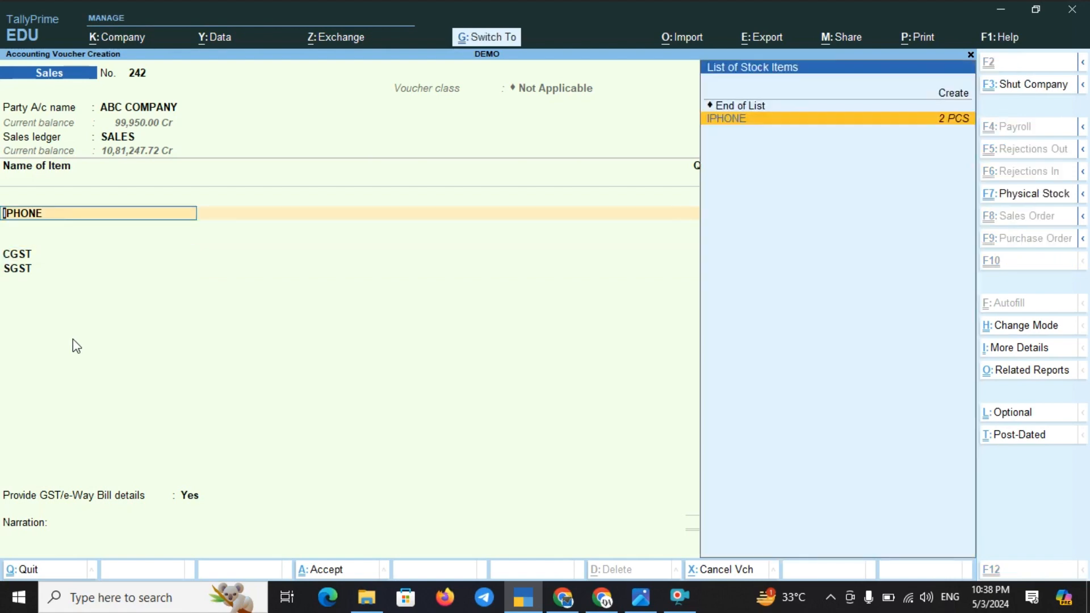
key(ctrl+Return)
Step: Set the IPHONE item's Is inclusive of duties and taxes to No, keeping its GST details, and save the item
key(Return)
key(Return)
key(Return)
key(Return)
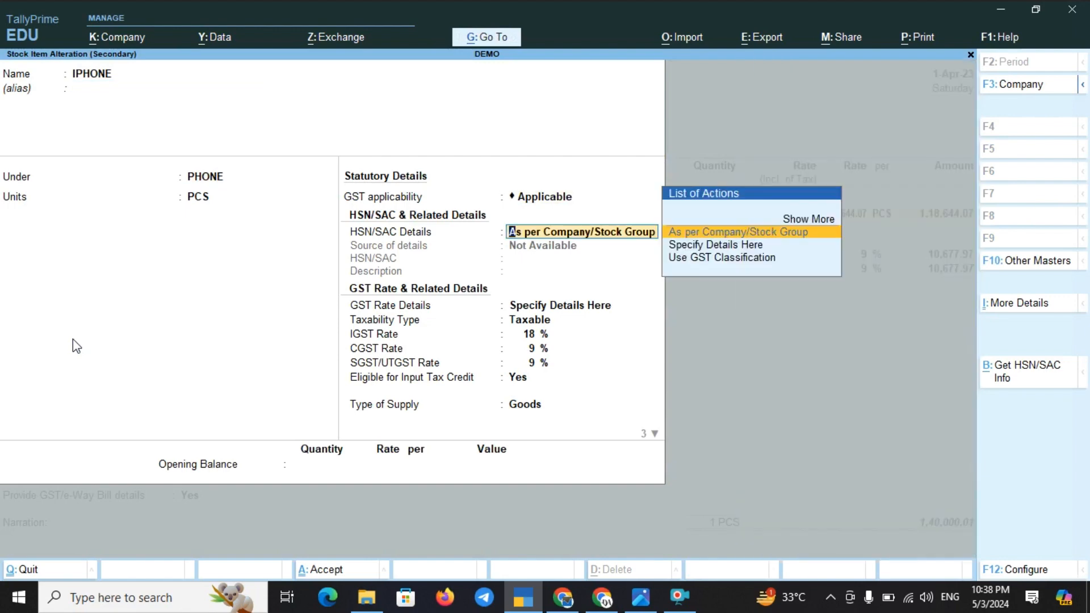
key(Return)
key(Return)
key(Return)
key(Return)
key(Return)
key(Return)
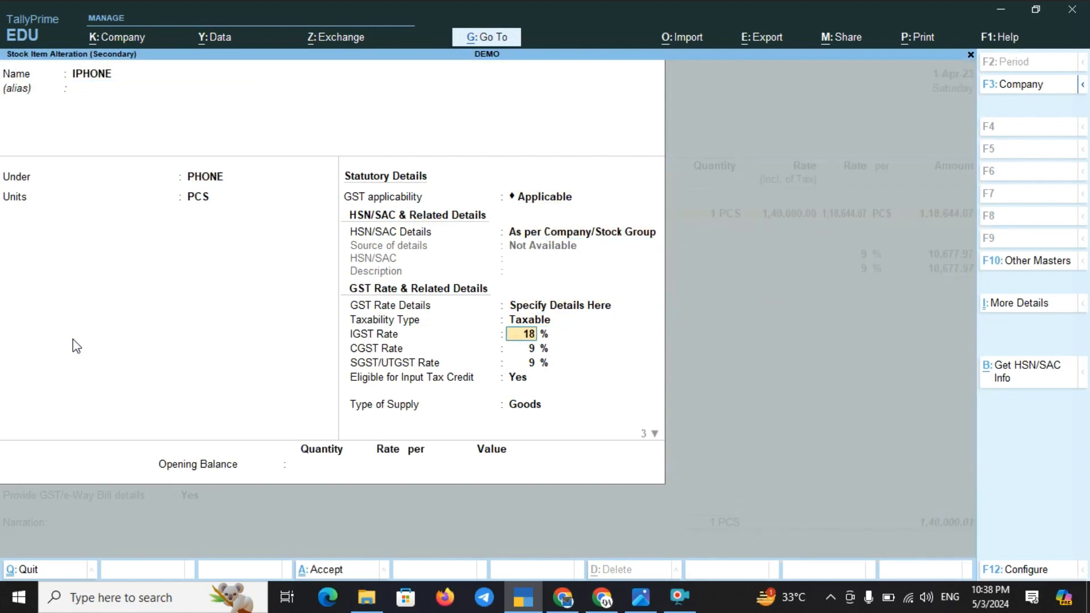
key(Return)
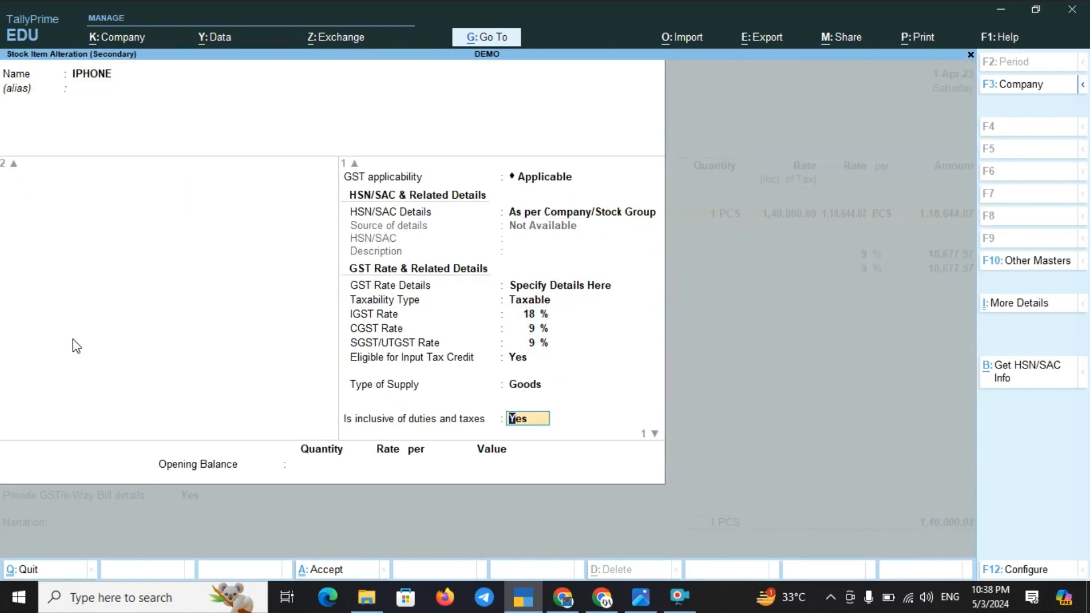
key(n)
key(Return)
key(ctrl+a)
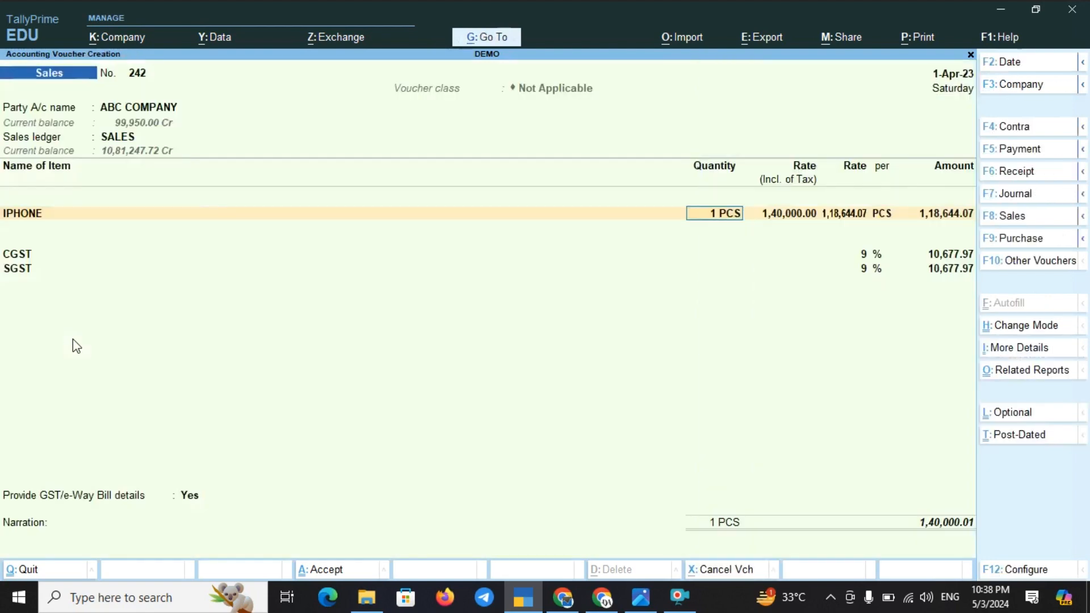
Step: Try a tax-exclusive rate of 1,40,000 on the IPHONE line, keeping the GST rate details as per Masters/Company
key(Return)
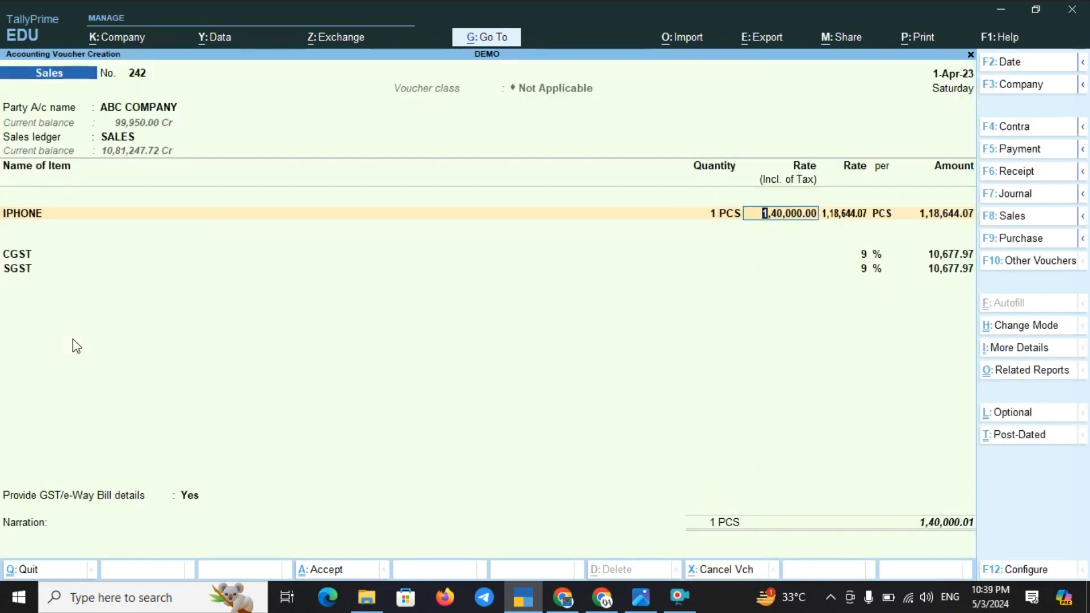
key(Return)
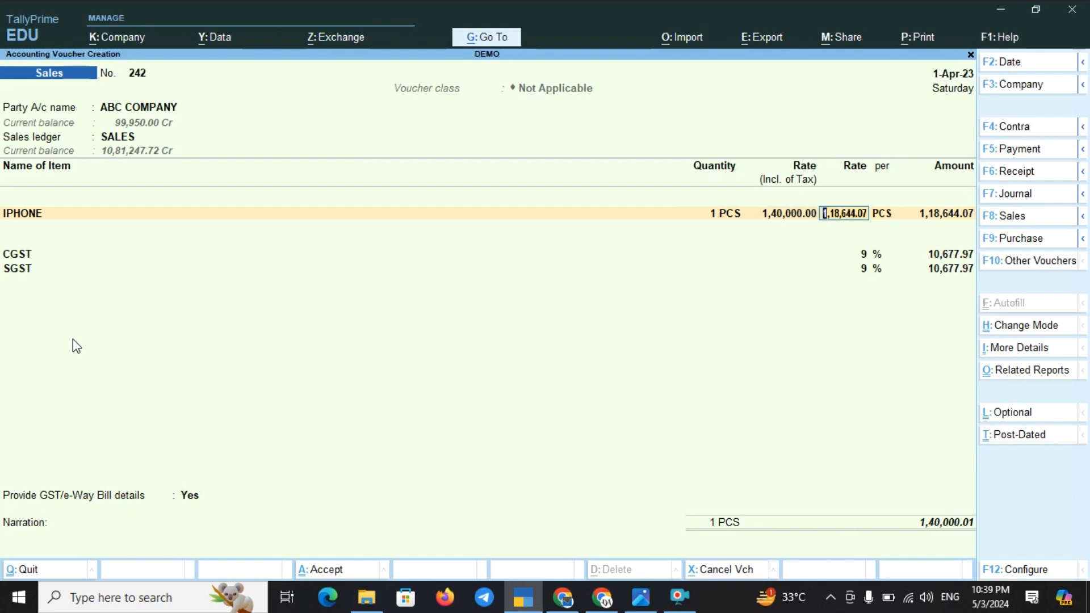
text(1,4)
text(0,000)
key(Return)
key(Return)
key(Return)
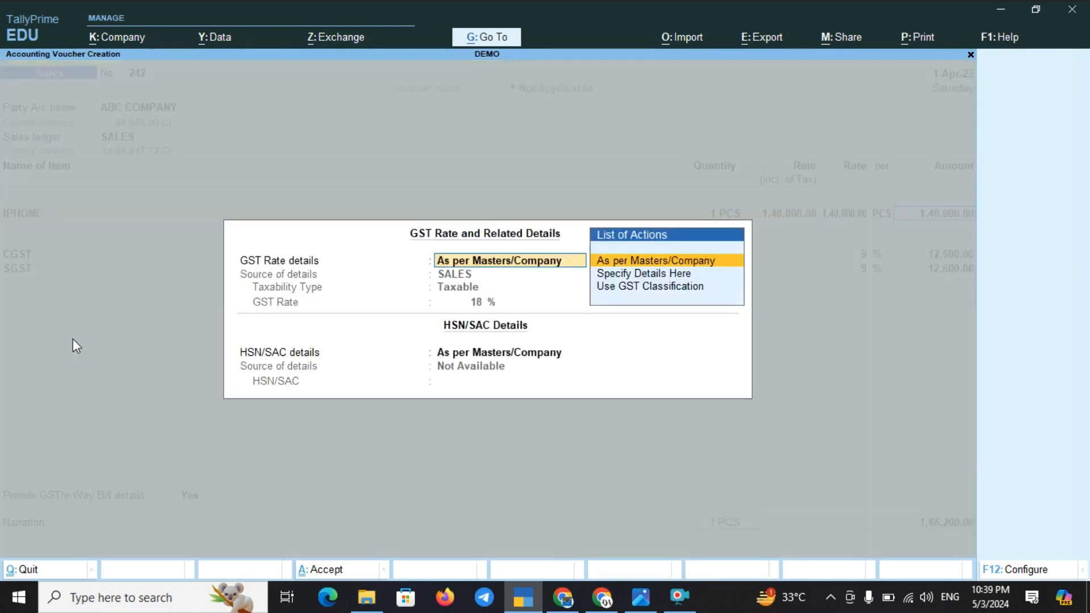
key(Return)
key(Return)
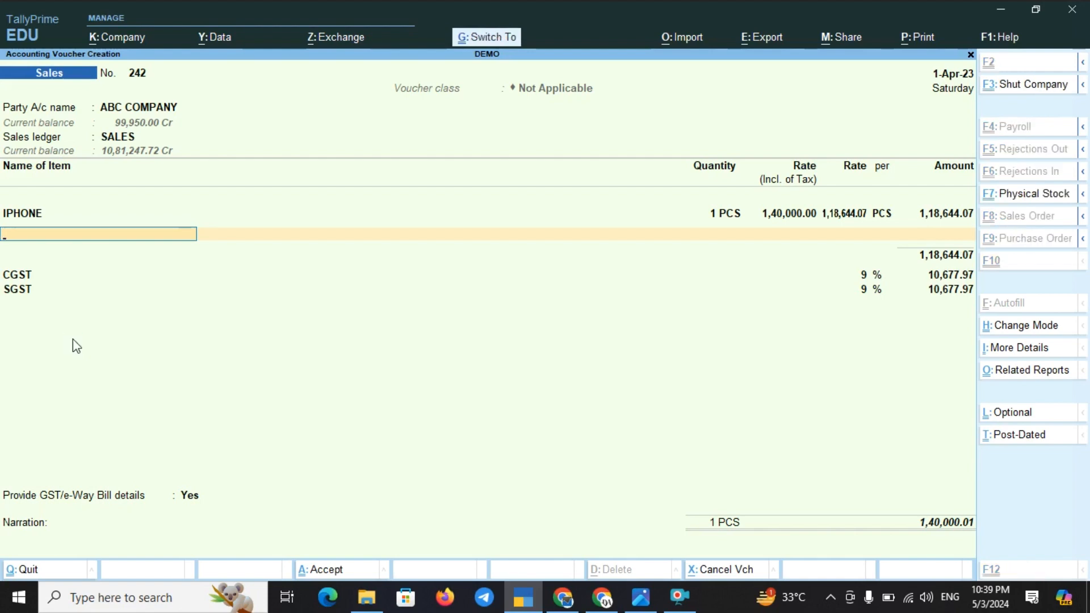
Step: Save the sales voucher without sending its details for e-Way Bill generation
key(ctrl+a)
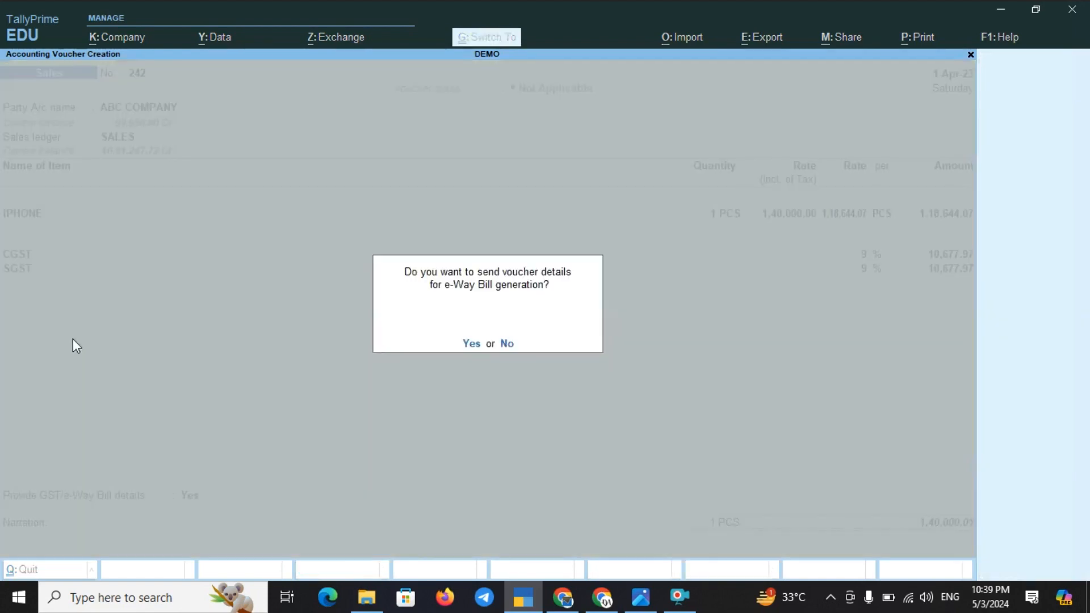
key(n)
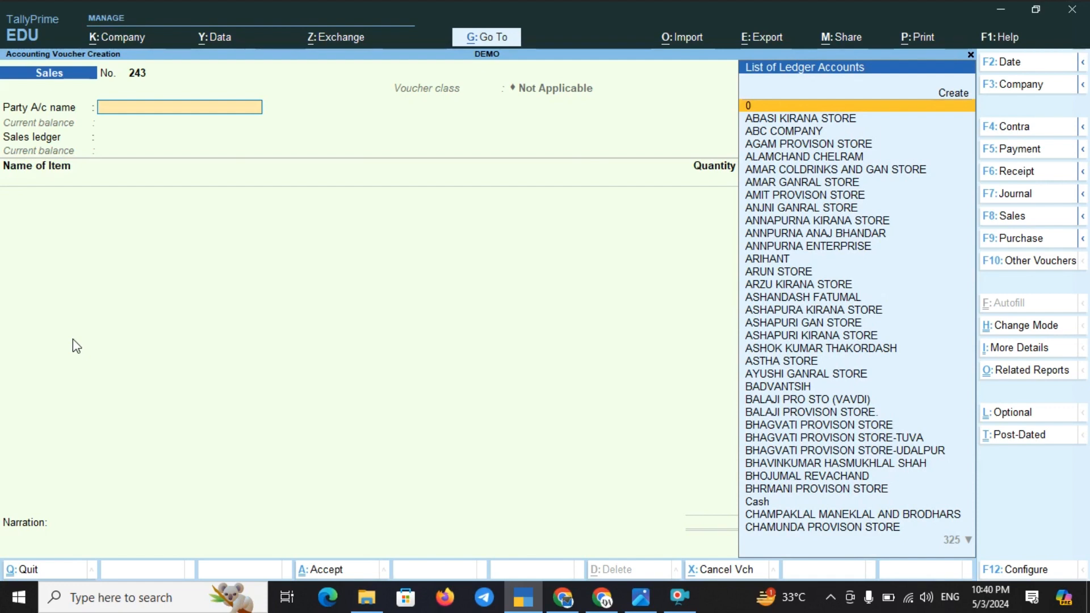
Step: Check the class options for the Sales voucher type, keep Not Applicable, and switch to purchase voucher entry
key(F8)
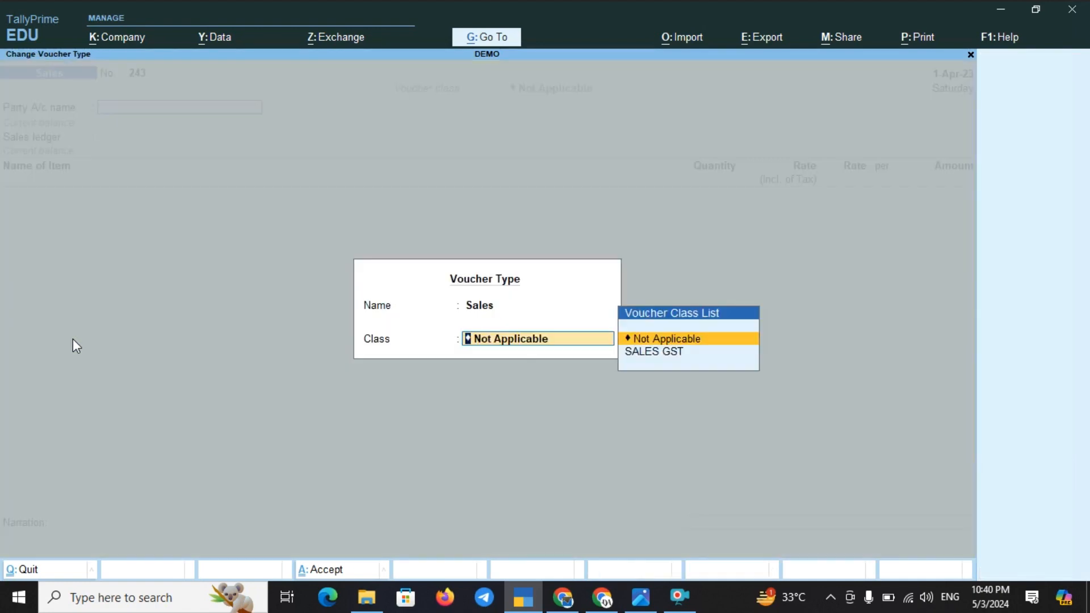
key(Return)
key(F9)
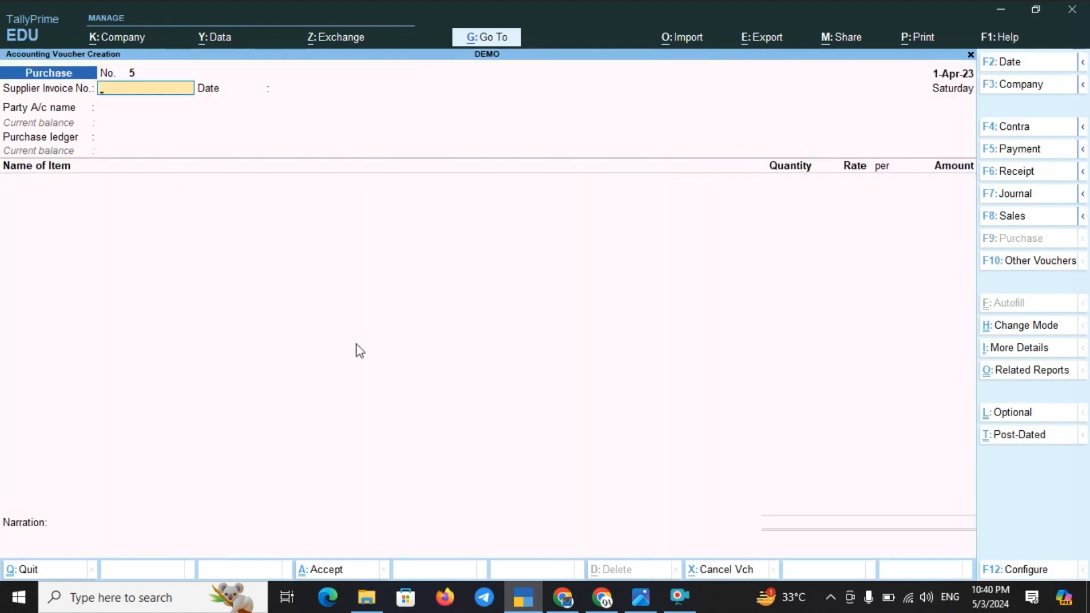
Step: Quit voucher entry and open the Purchase voucher type for alteration
key(Escape)
key(y)
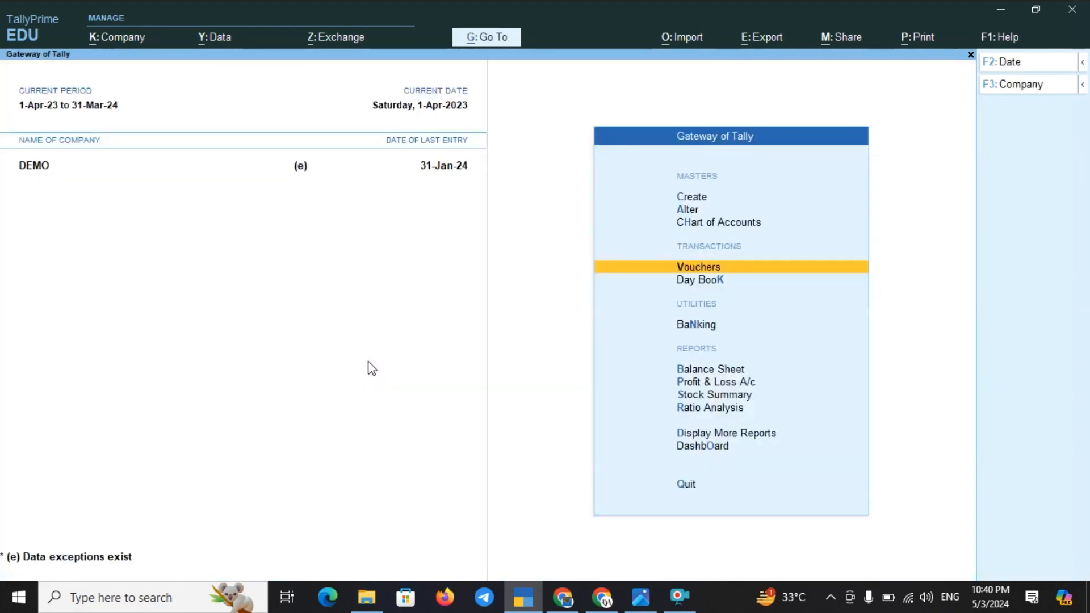
key(Up)
key(Up)
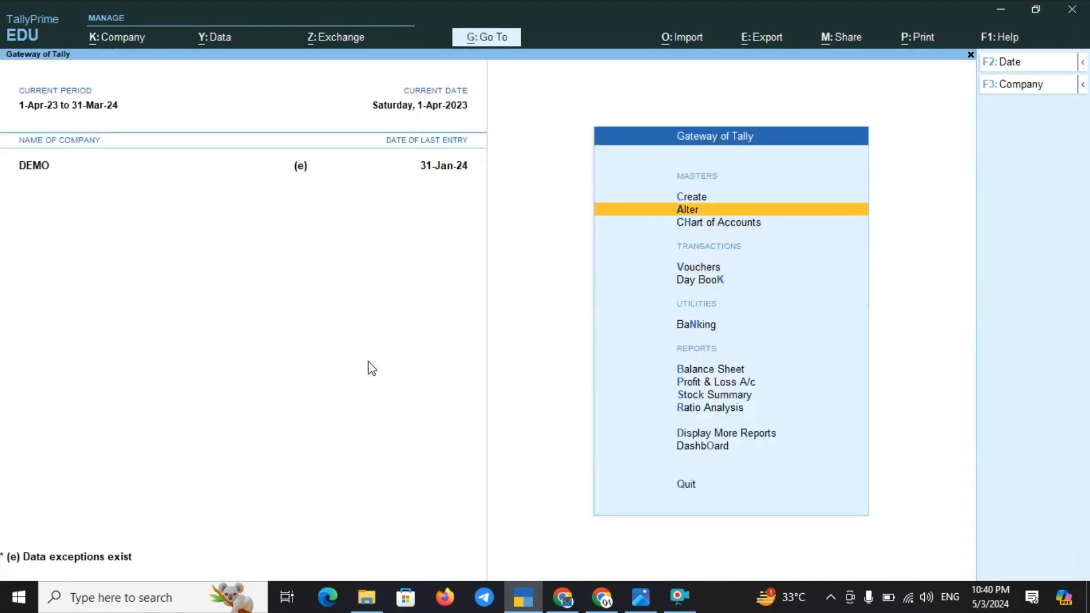
key(Return)
key(Down)
key(Down)
key(Down)
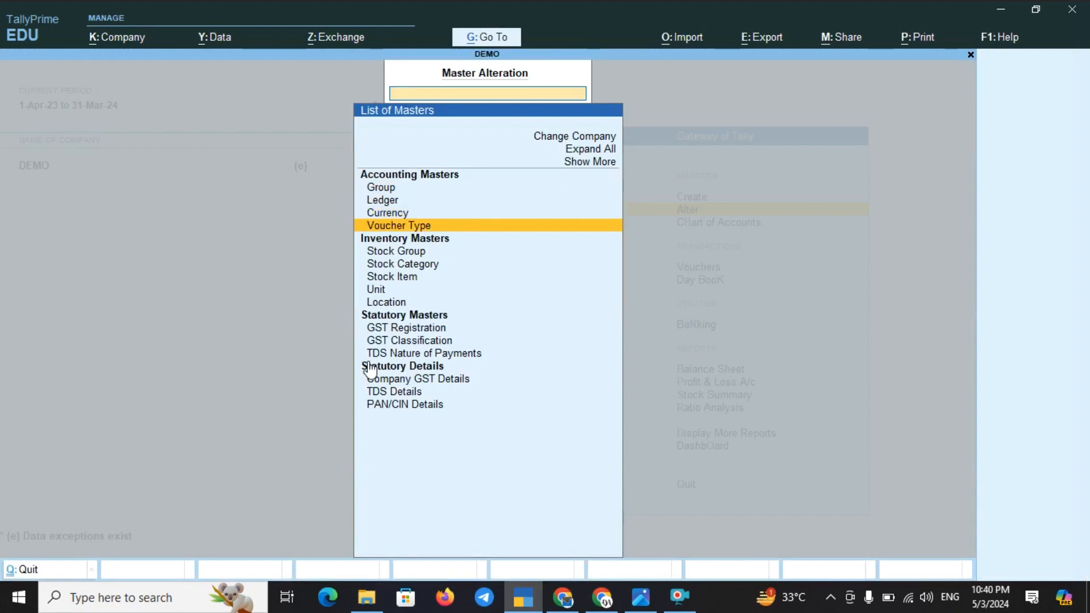
key(Return)
text(pu)
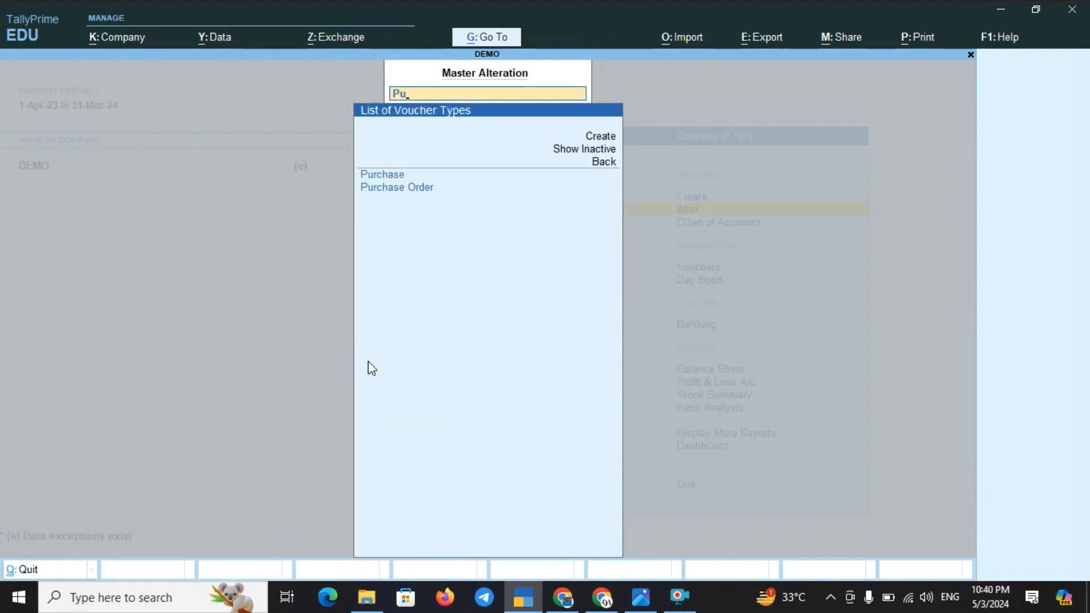
key(Return)
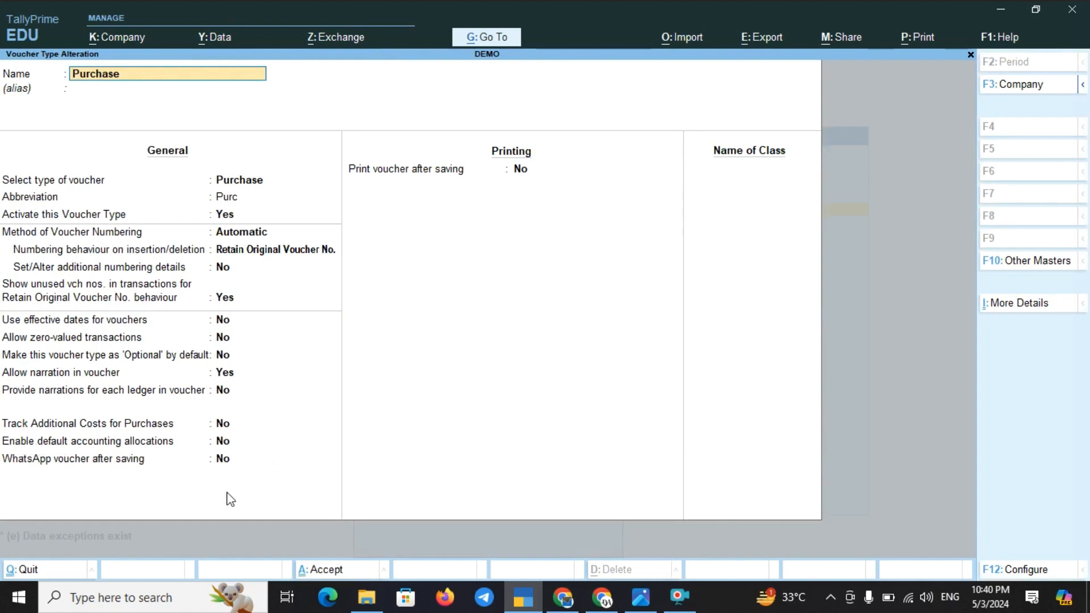
Step: Enable default accounting allocations for the Purchase voucher type and open its default accounting entries
key(Return)
key(Return)
key(Return)
key(Return)
key(Return)
key(Return)
key(Return)
key(Return)
key(Return)
key(Return)
key(Return)
key(Return)
key(Return)
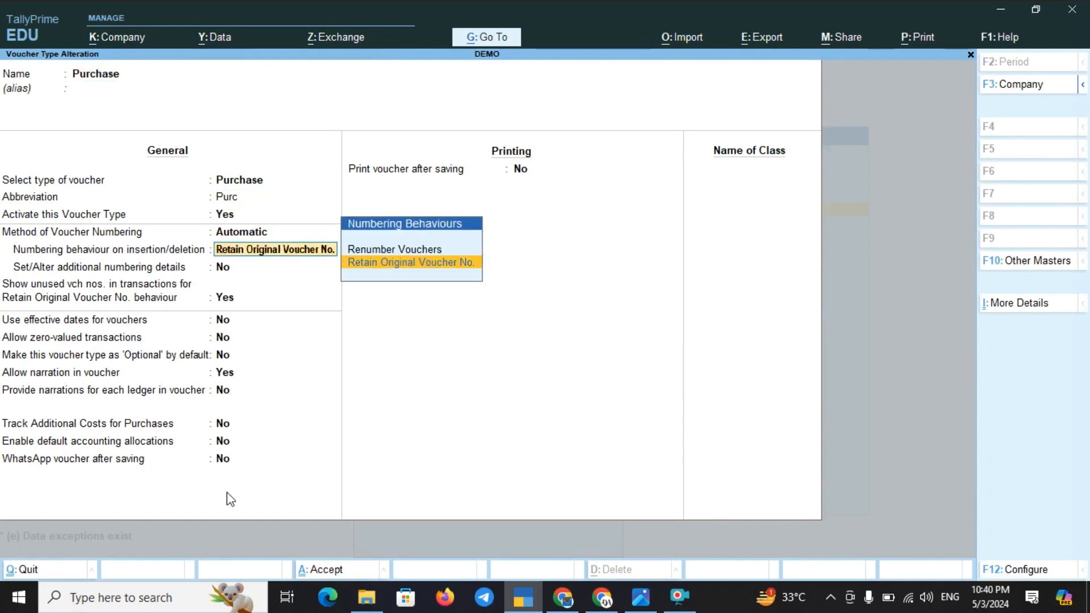
key(Return)
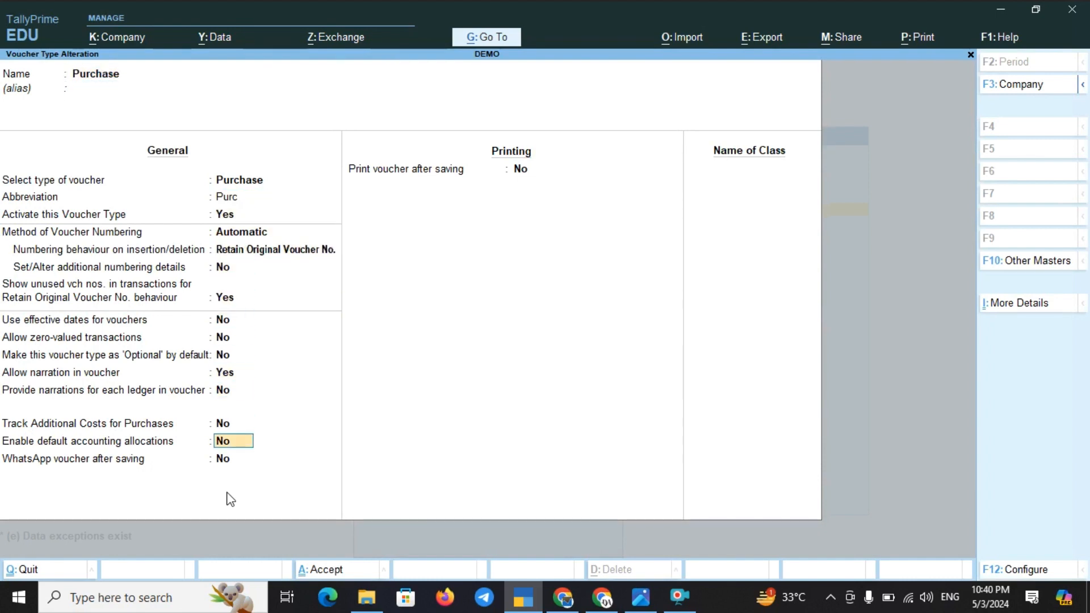
text(y)
key(Return)
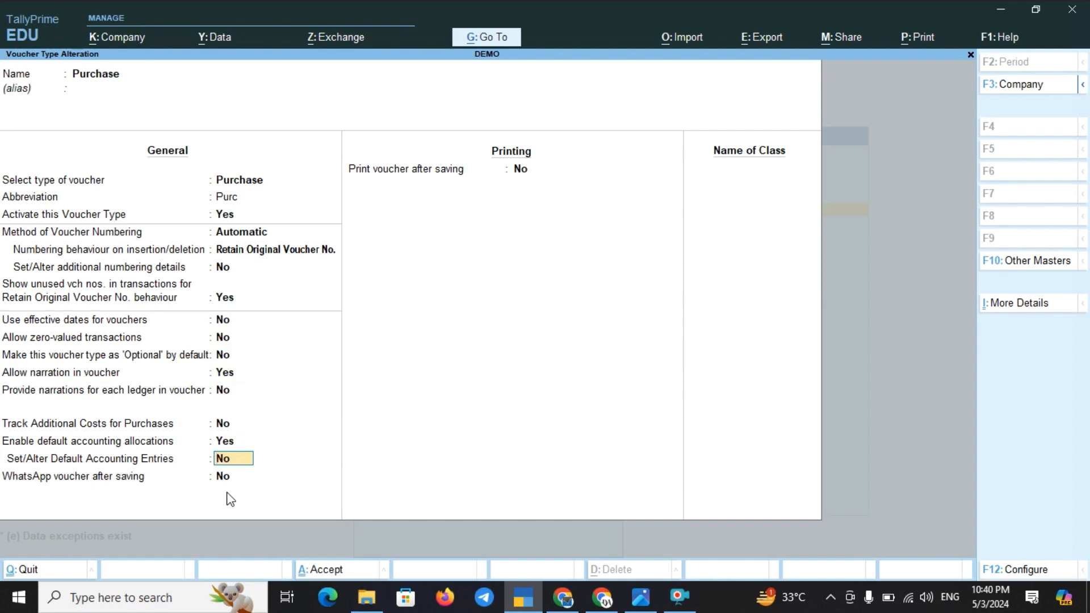
text(y)
key(Return)
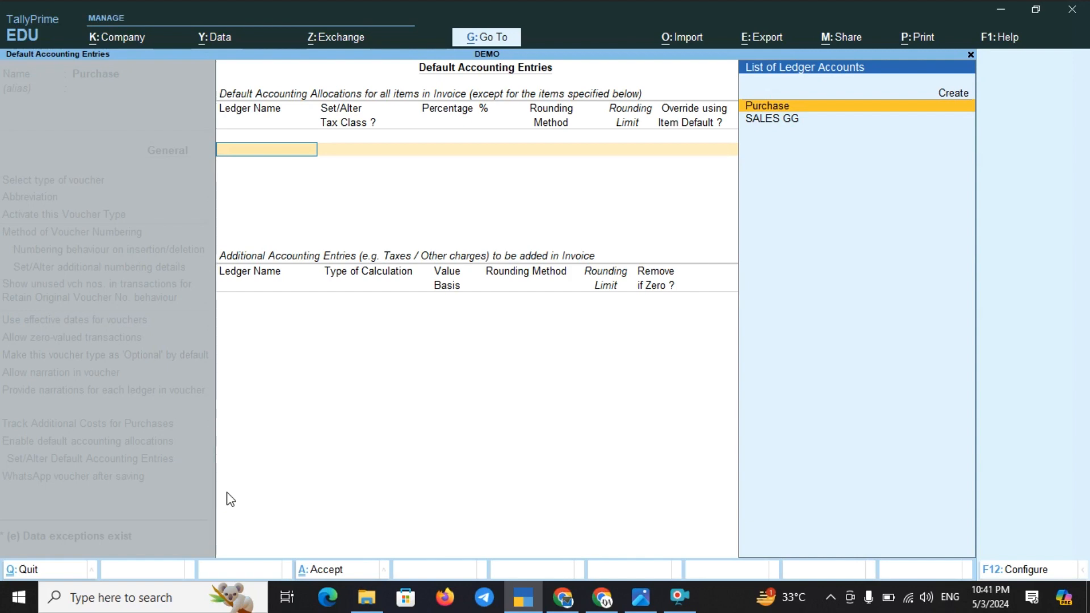
Step: Allocate all invoice items to the Purchase ledger by default at 100%, with Set/Alter Tax Class set to No
key(Return)
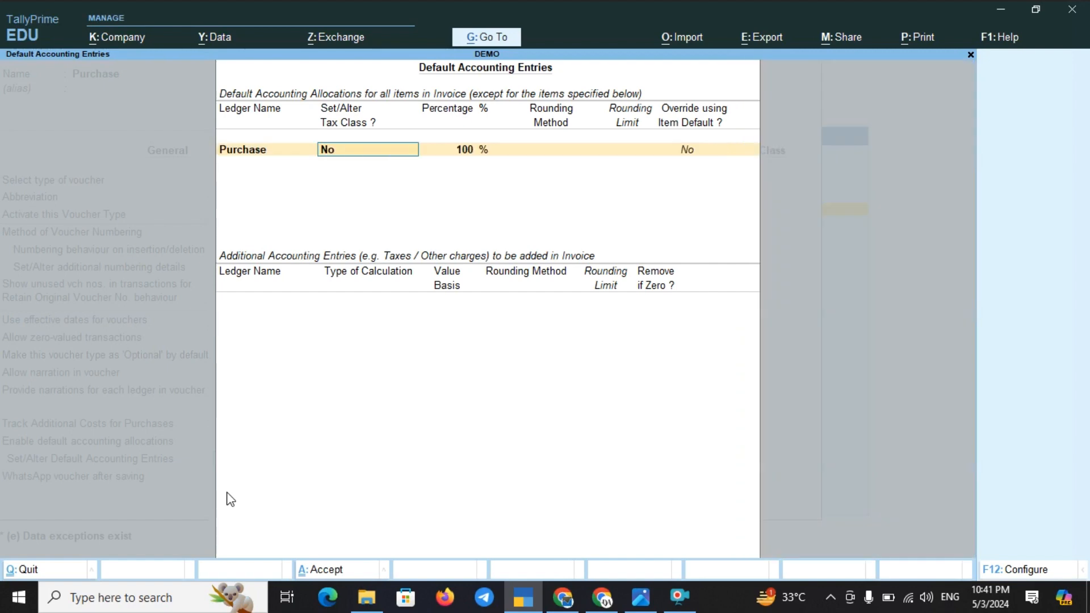
key(Return)
key(Return)
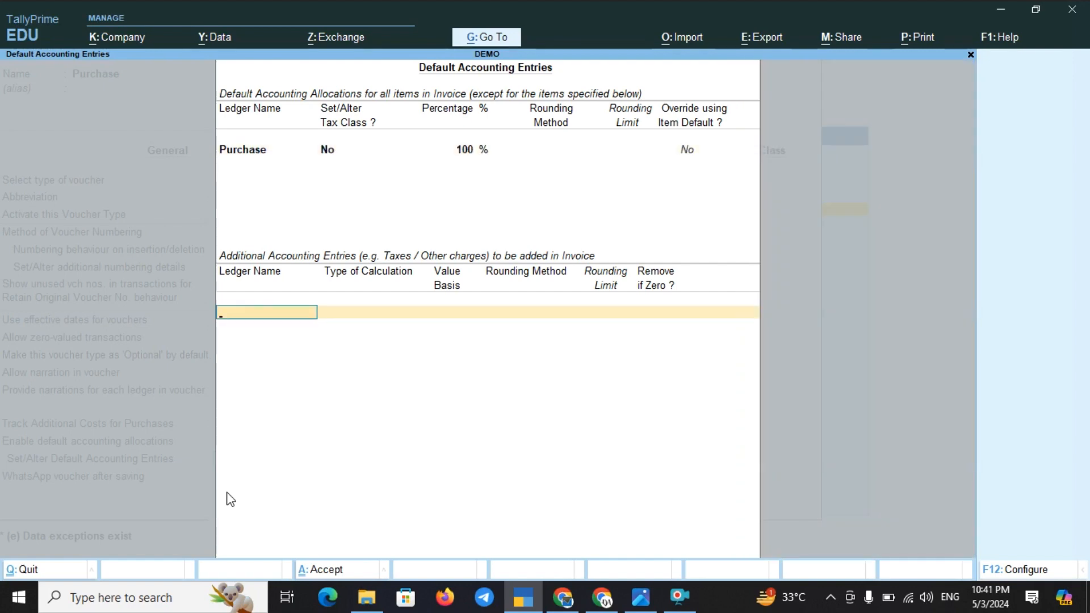
Step: Add the CGST and SGST ledgers as additional accounting entries in the Purchase voucher type's default accounting entries
text(Cg)
key(Return)
key(Return)
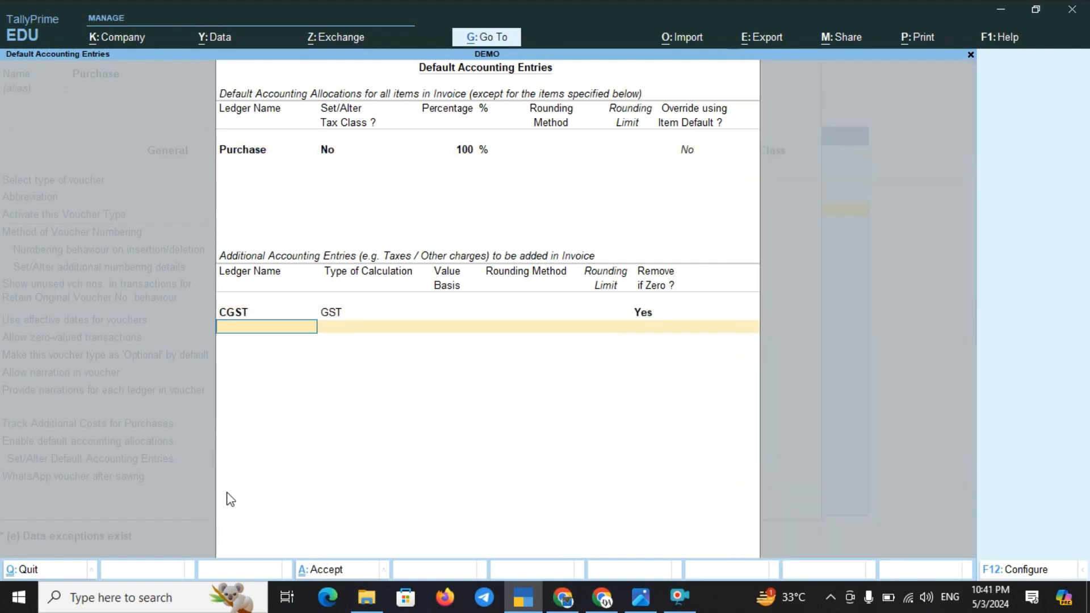
text(Sg)
key(Return)
key(Return)
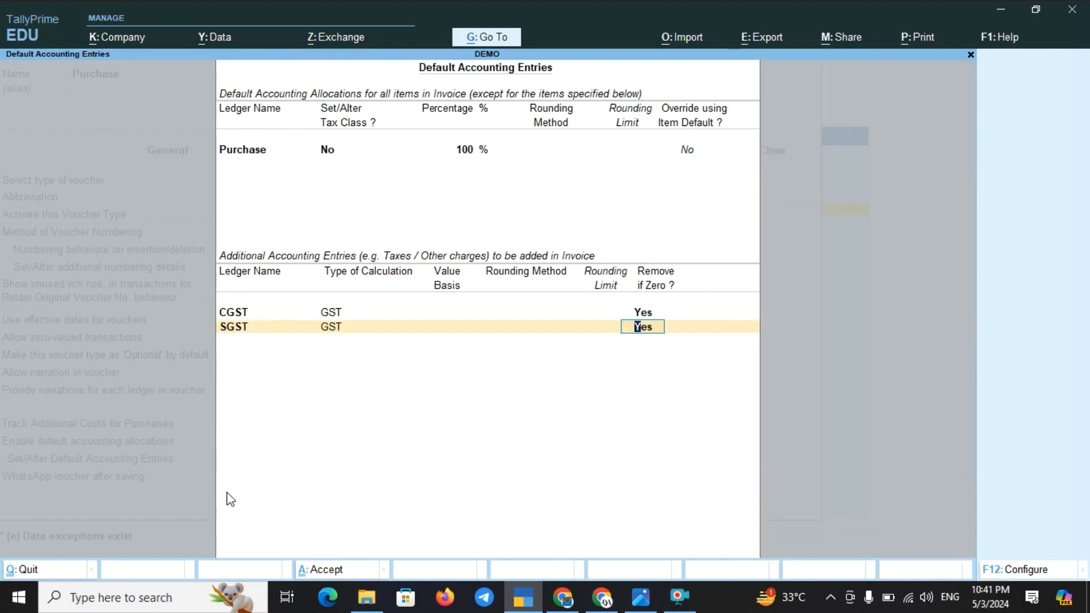
Step: Accept the default accounting entries and save the altered Purchase voucher type
key(Return)
key(Return)
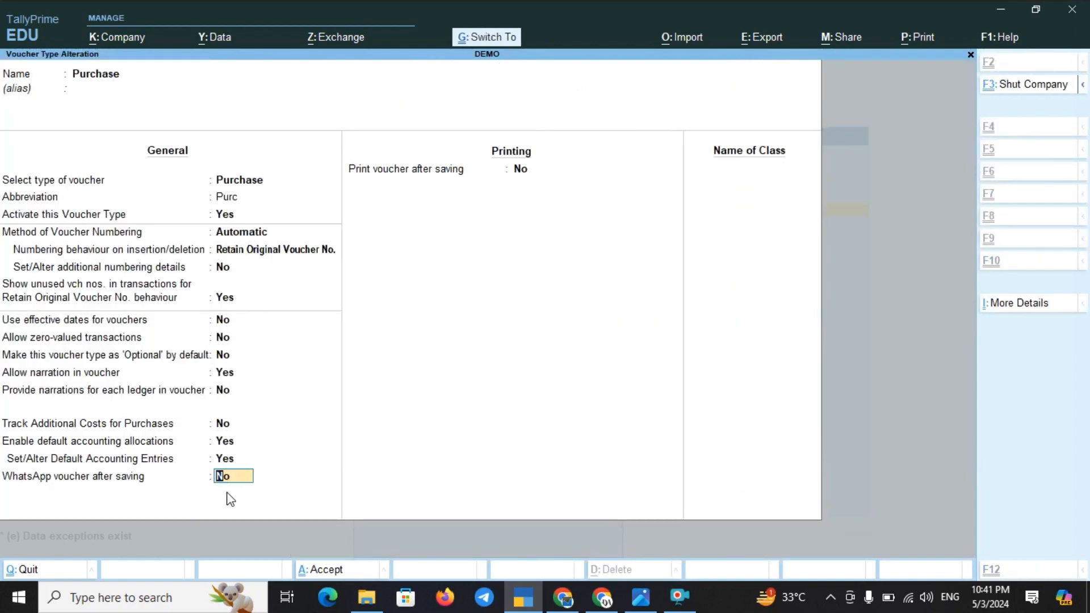
key(ctrl+a)
key(Escape)
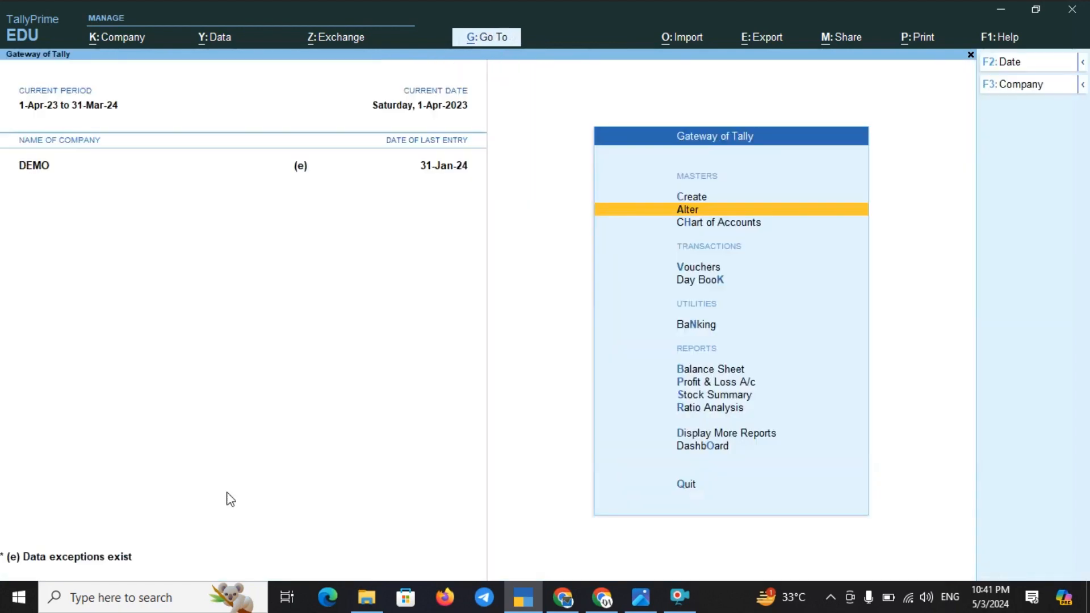
Step: Start a purchase voucher with ABASI KIRANA STORE as the party account and Purchase as the purchase ledger
key(v)
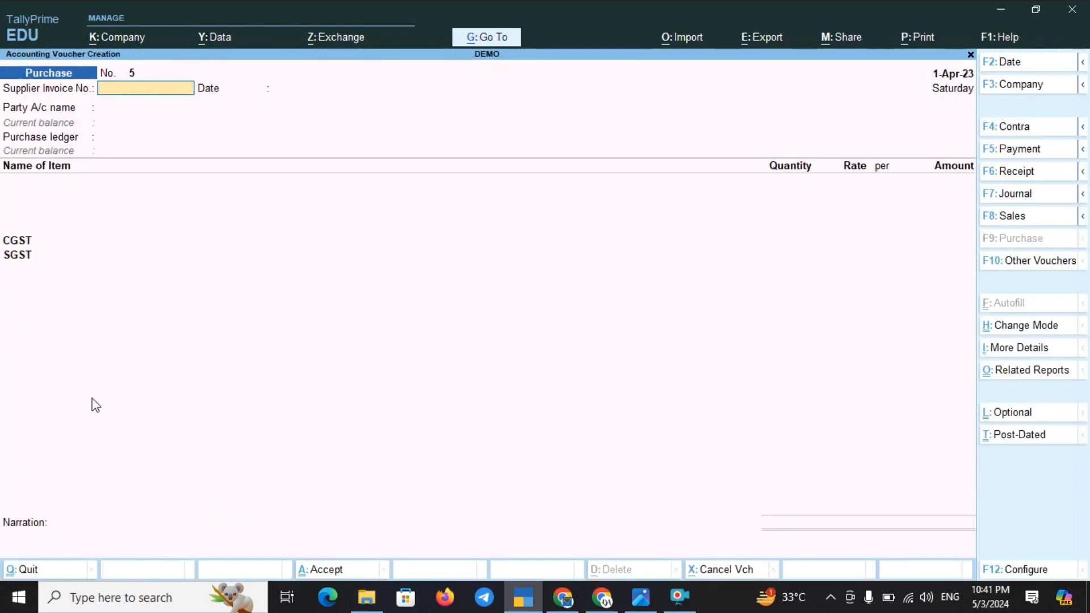
key(Return)
key(Return)
key(Down)
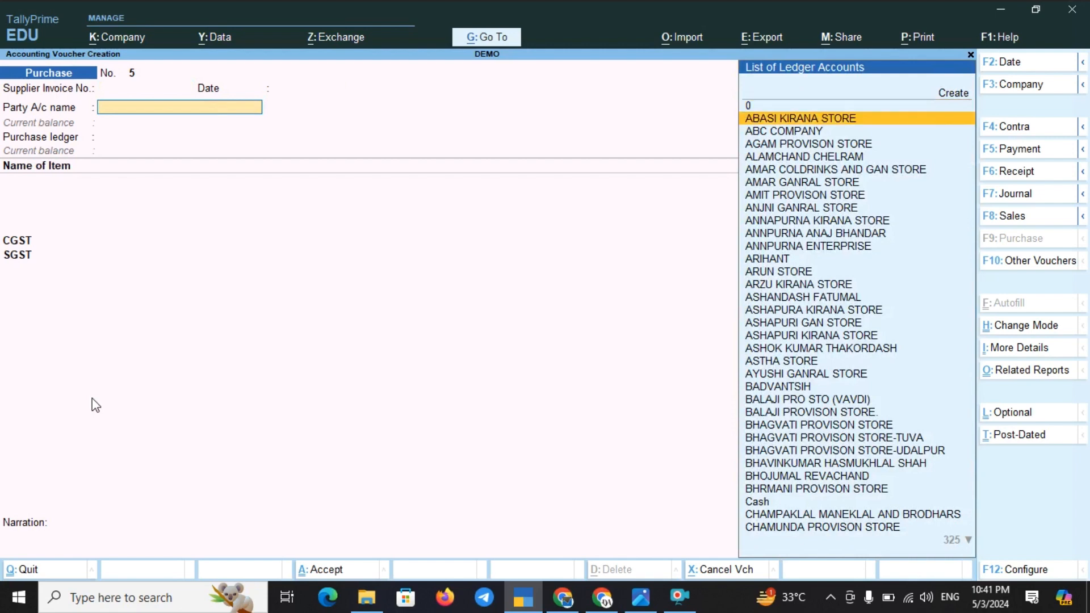
key(Return)
key(ctrl+a)
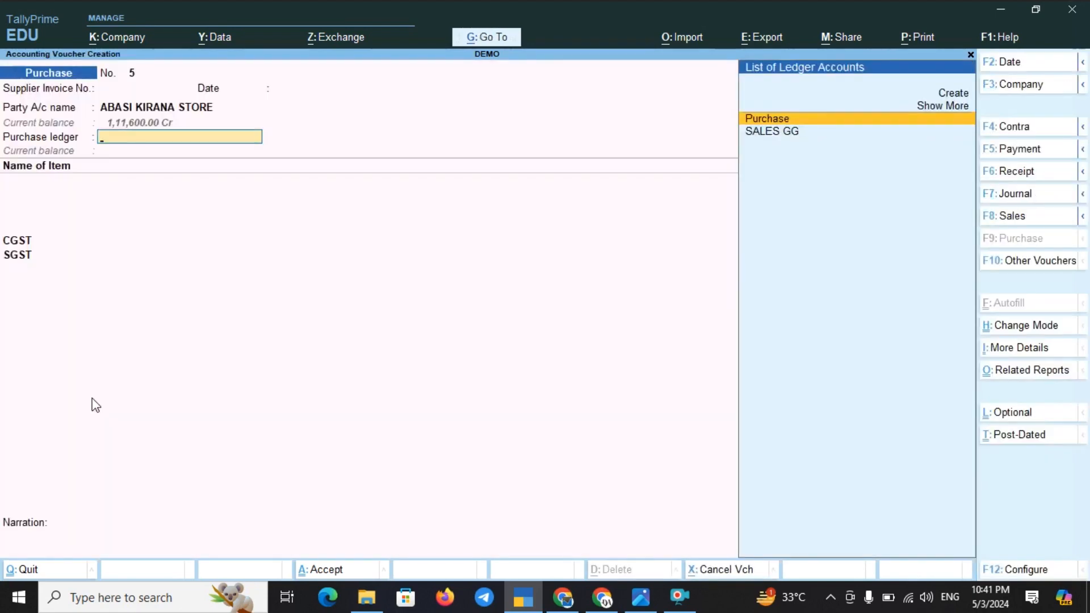
key(Return)
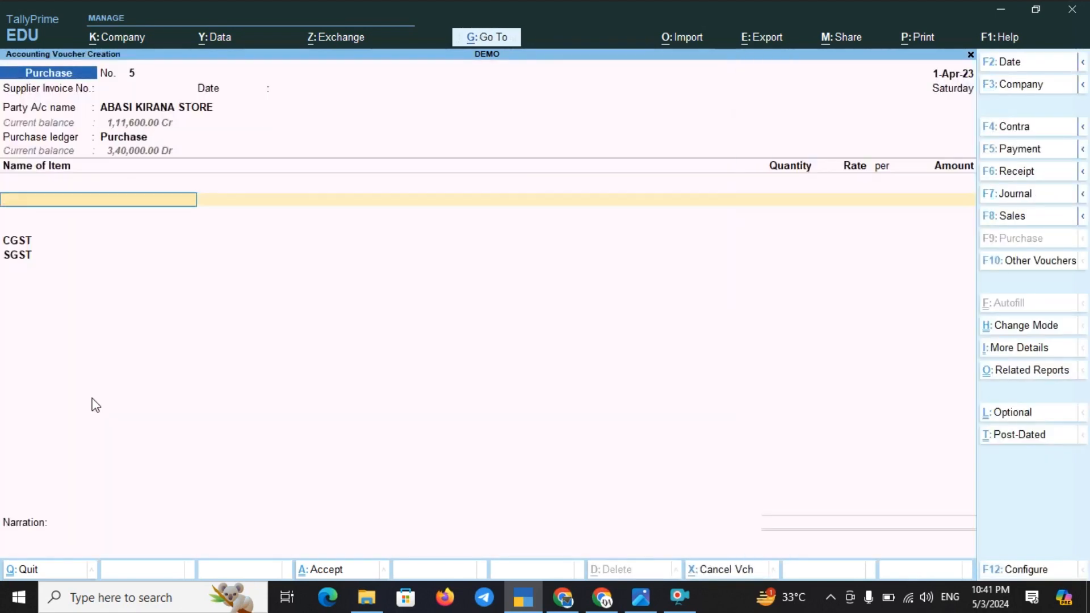
Step: Enter 1 PCS of IPHONE at 1,20,000 to test the automatic CGST and SGST calculation, and quit the voucher without saving
key(Return)
text(1)
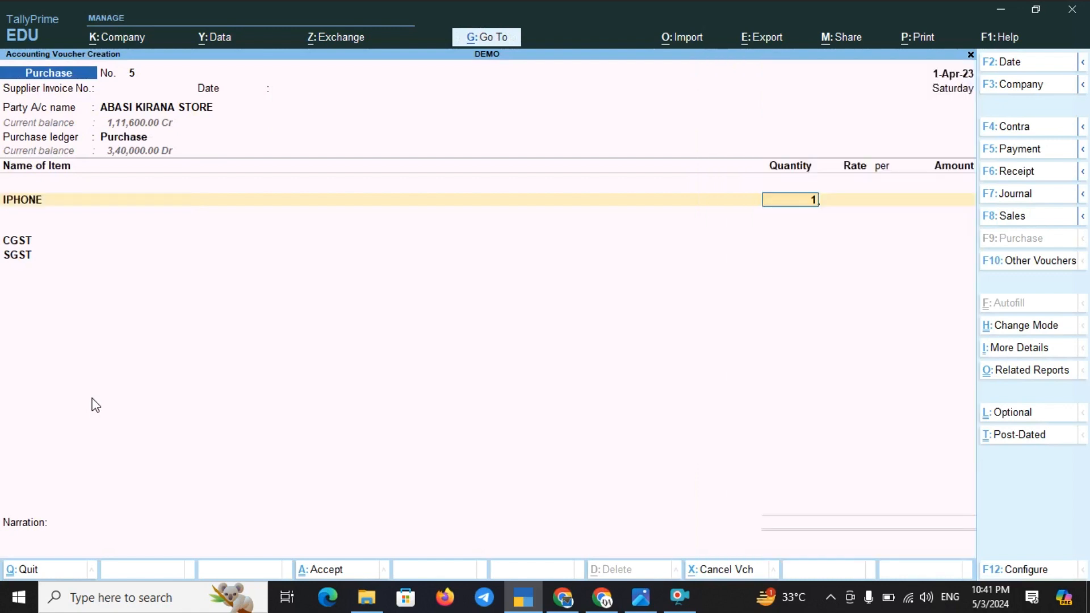
key(Return)
text(1)
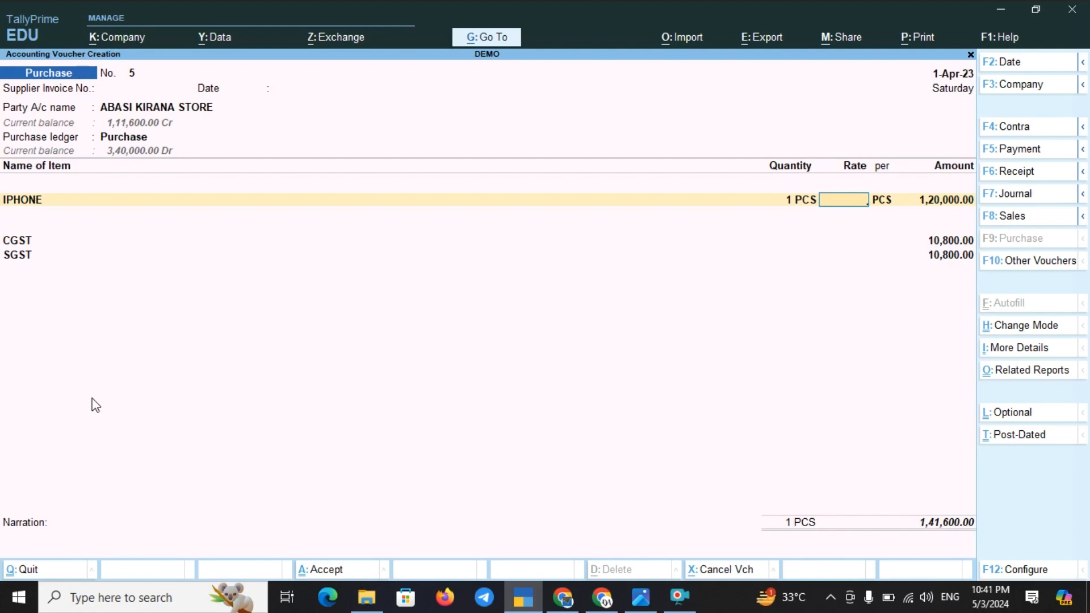
key(Escape)
key(y)
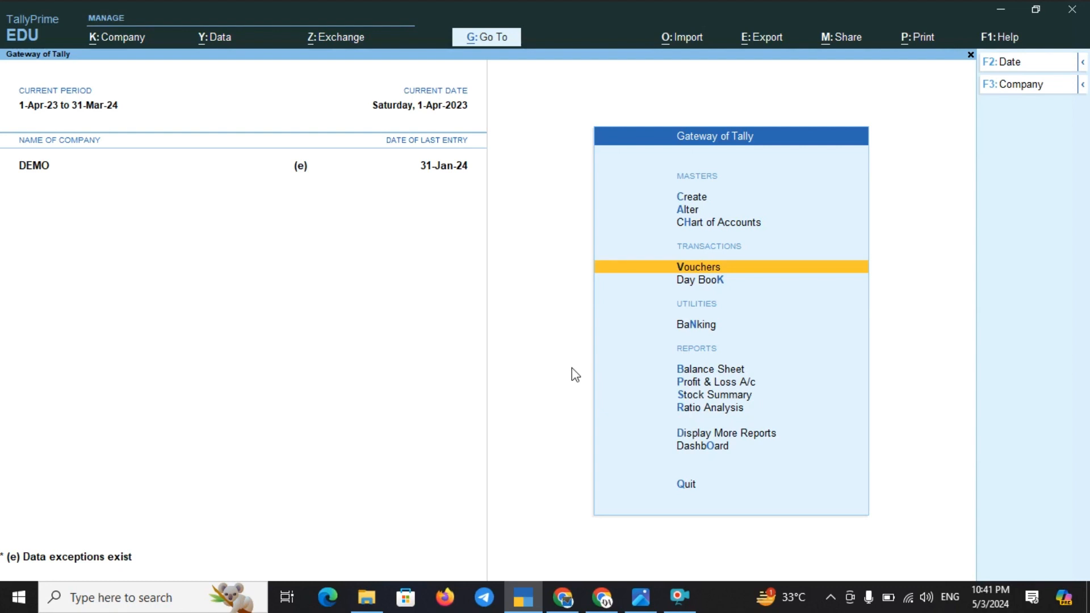
Step: Leave TallyPrime at the Gateway of Tally and switch to the YouTube channel's playlists page in Chrome
key(Escape)
key(Escape)
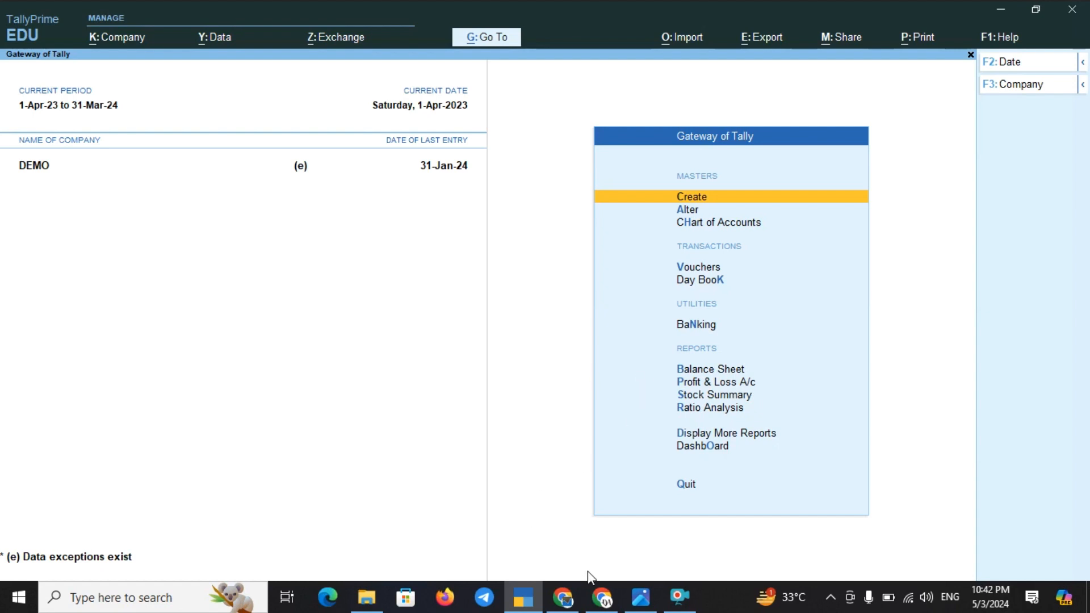
click(572, 597)
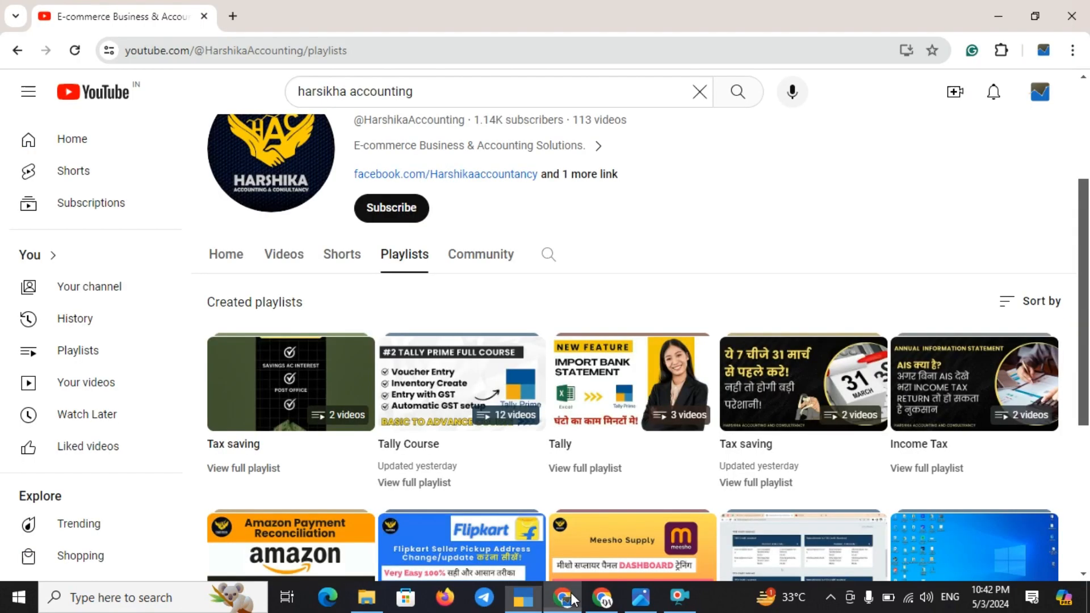